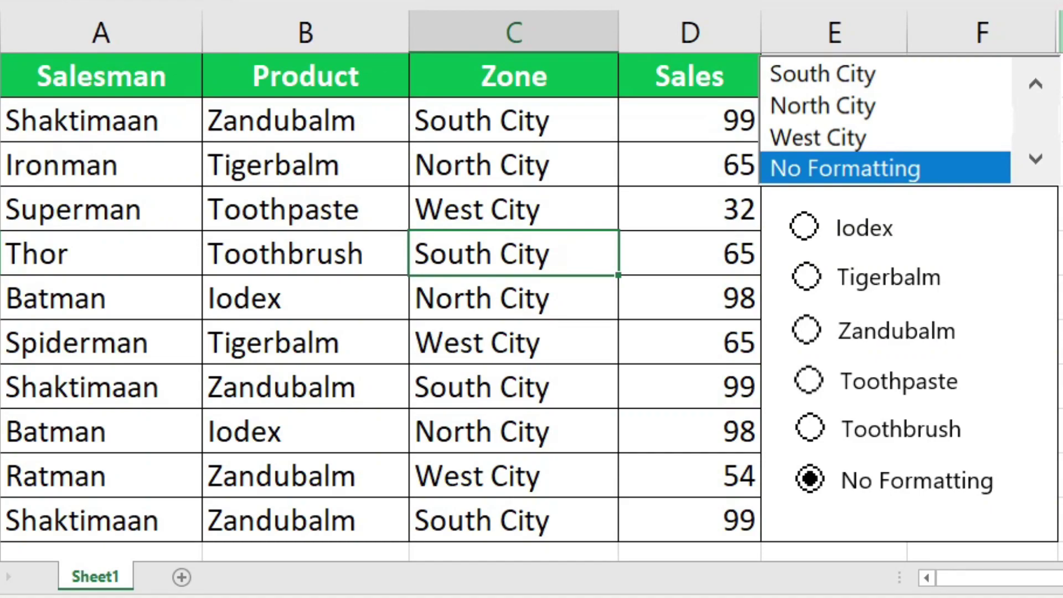
# Step: Try the South City, North City and West City zone highlights, then clear zone colouring
pyautogui.click(892, 90)
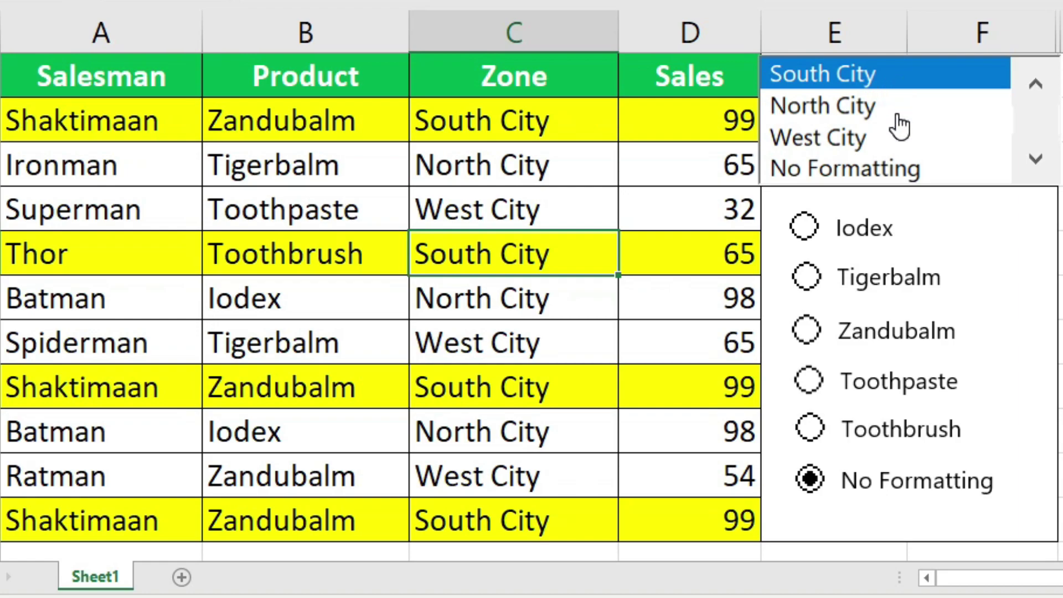
pyautogui.click(889, 111)
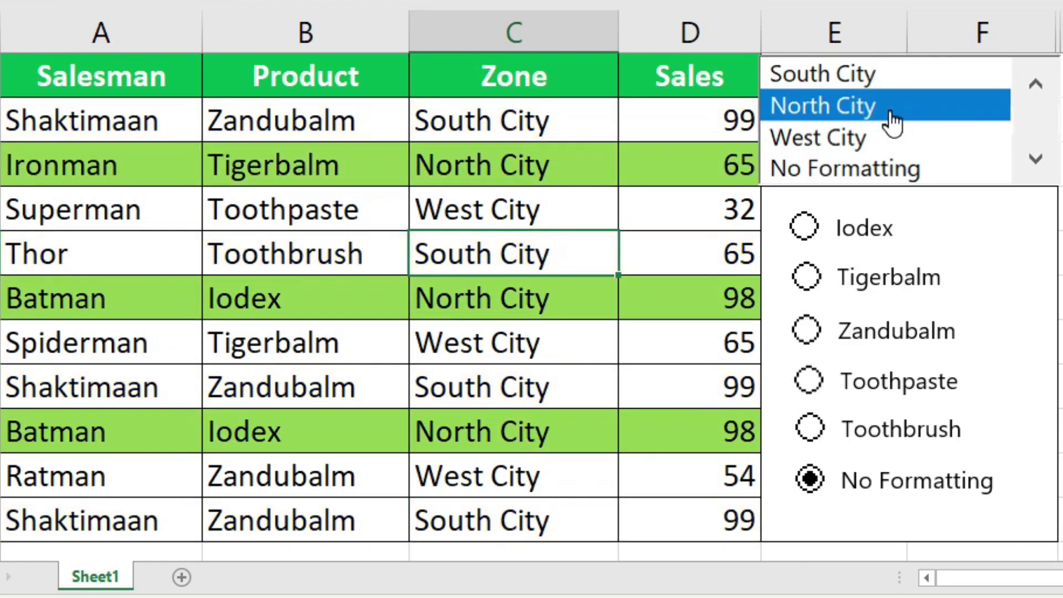
pyautogui.click(889, 142)
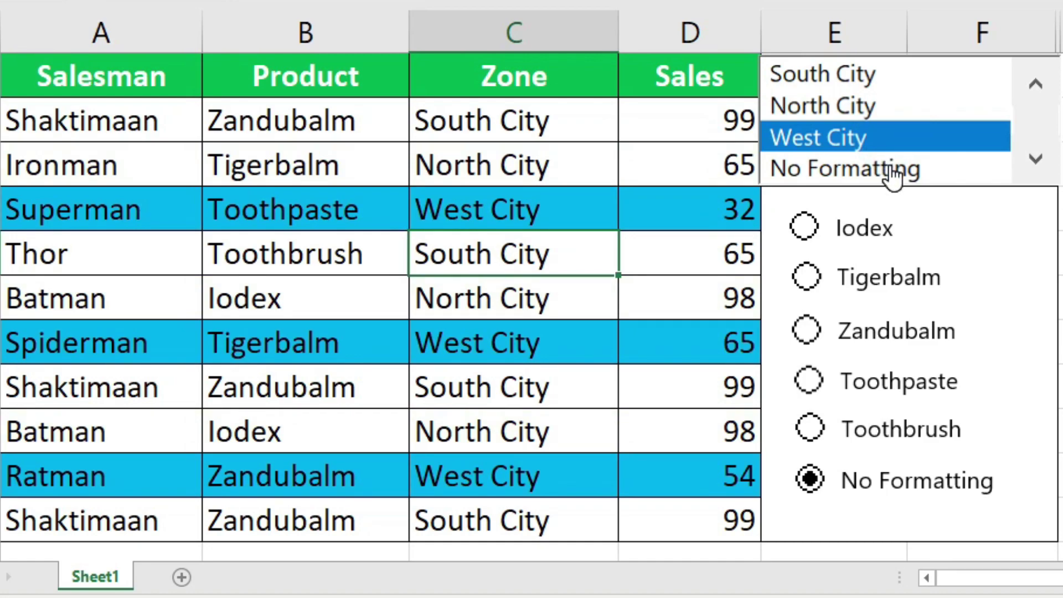
pyautogui.click(893, 172)
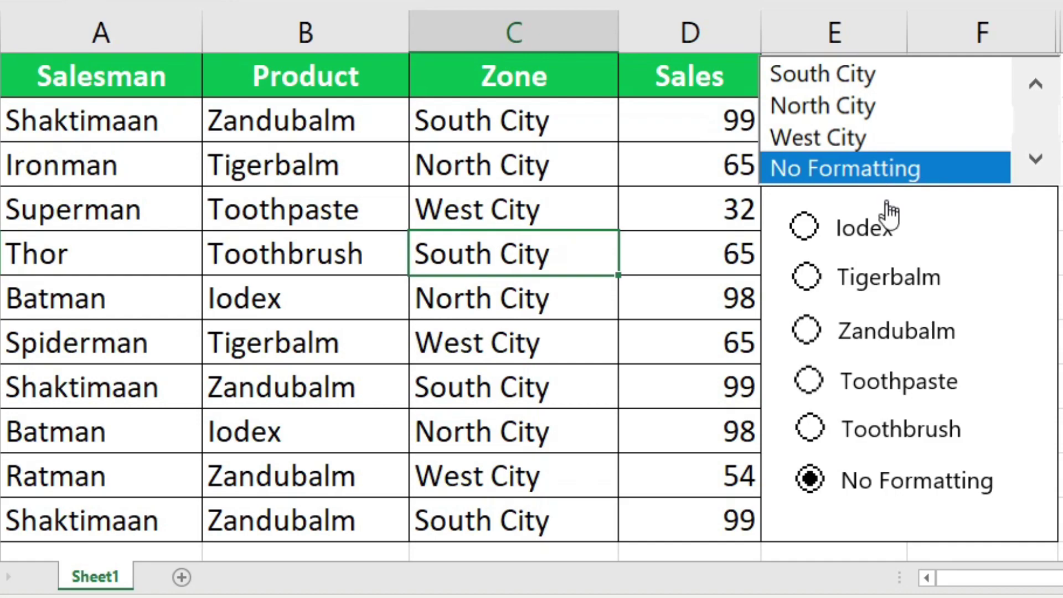
# Step: Cycle the product highlight through Iodex, Tigerbalm, Zandubalm, Toothpaste and Toothbrush, then clear it
pyautogui.click(880, 231)
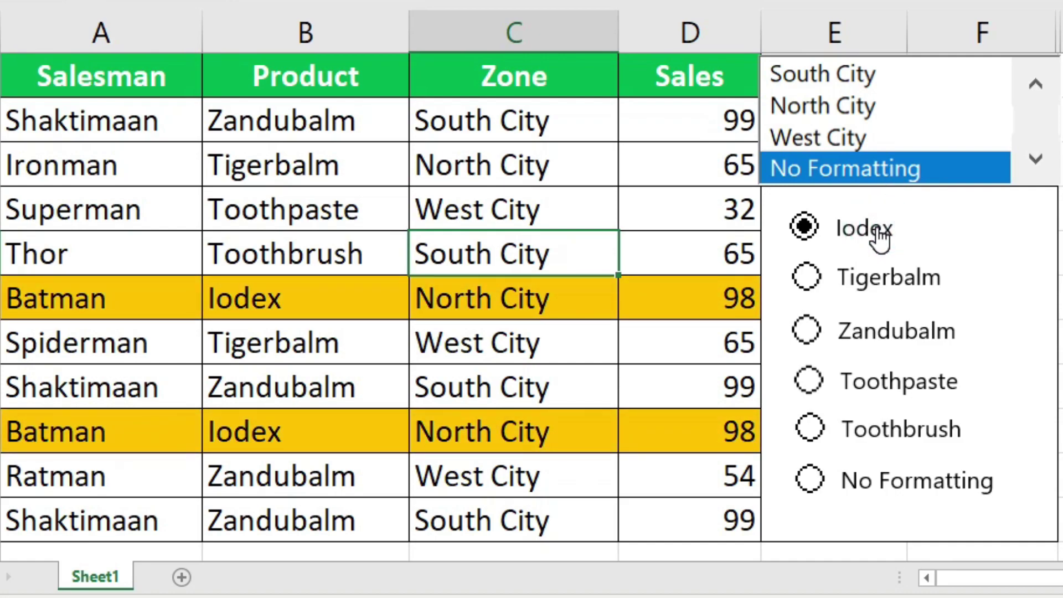
pyautogui.click(880, 284)
pyautogui.click(894, 334)
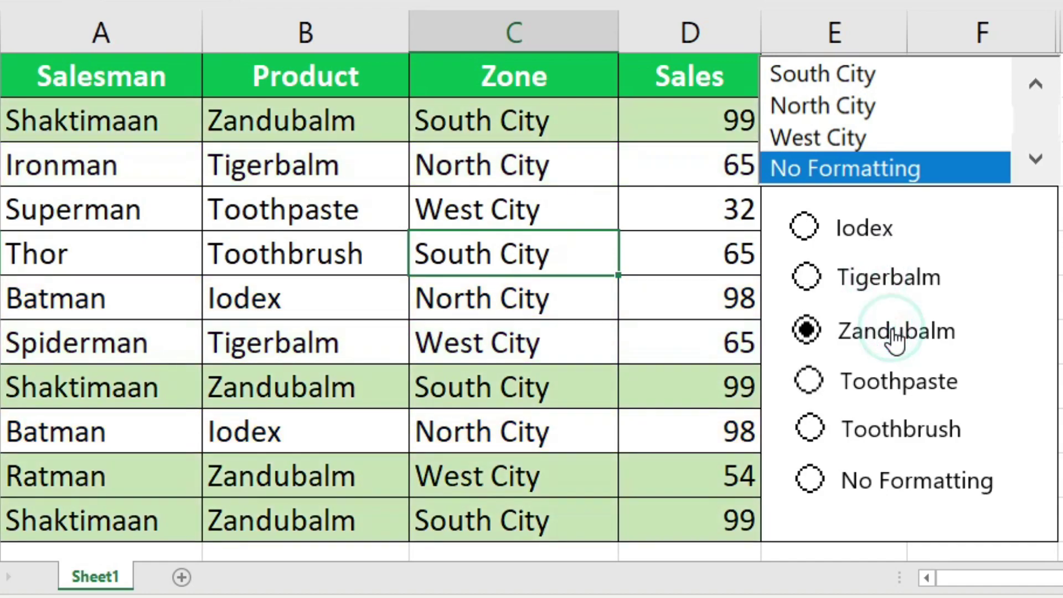
pyautogui.click(892, 387)
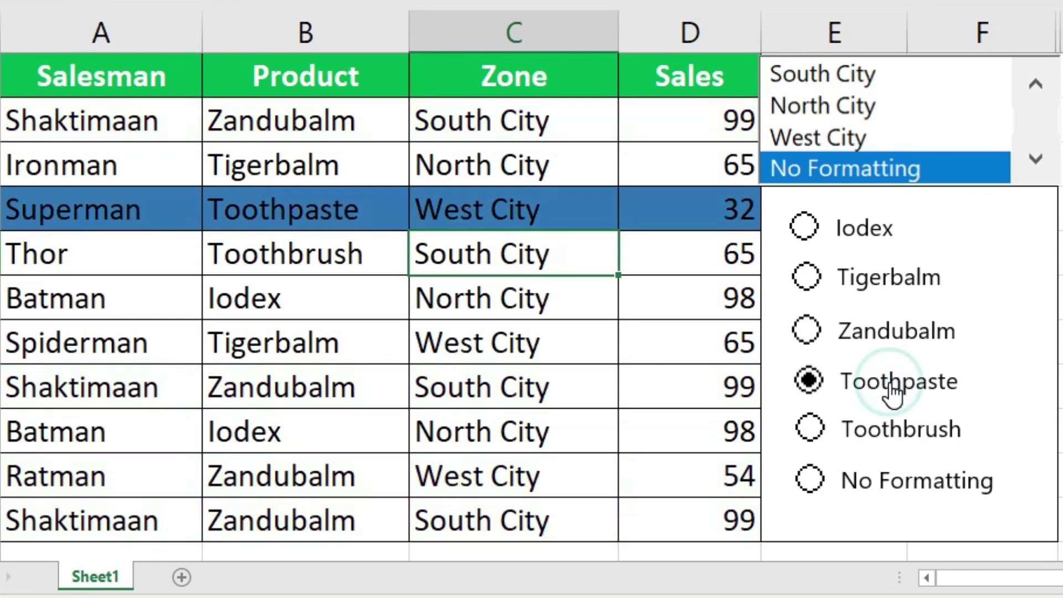
pyautogui.click(885, 427)
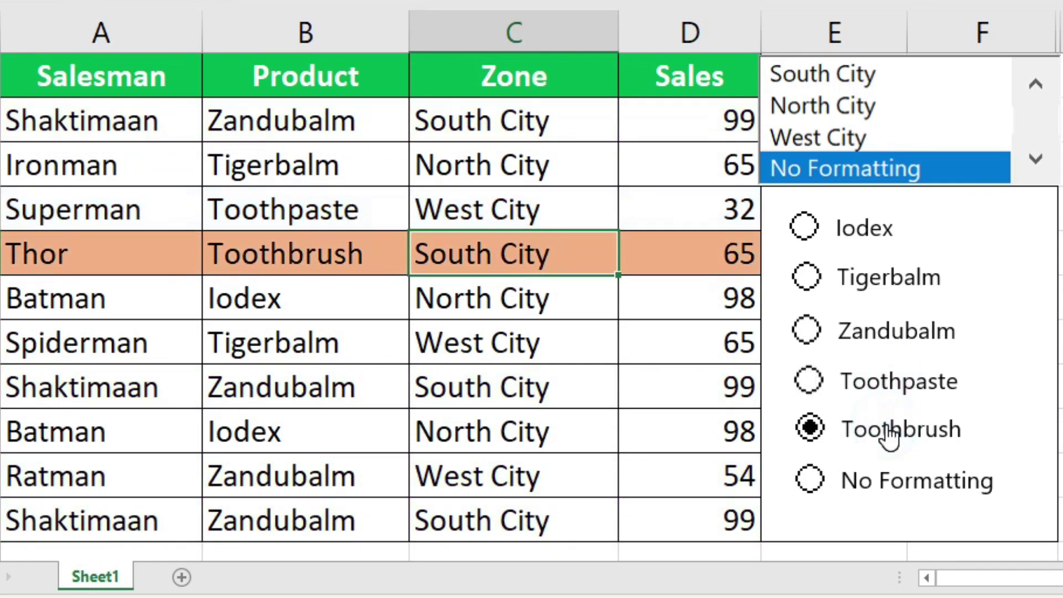
pyautogui.click(892, 489)
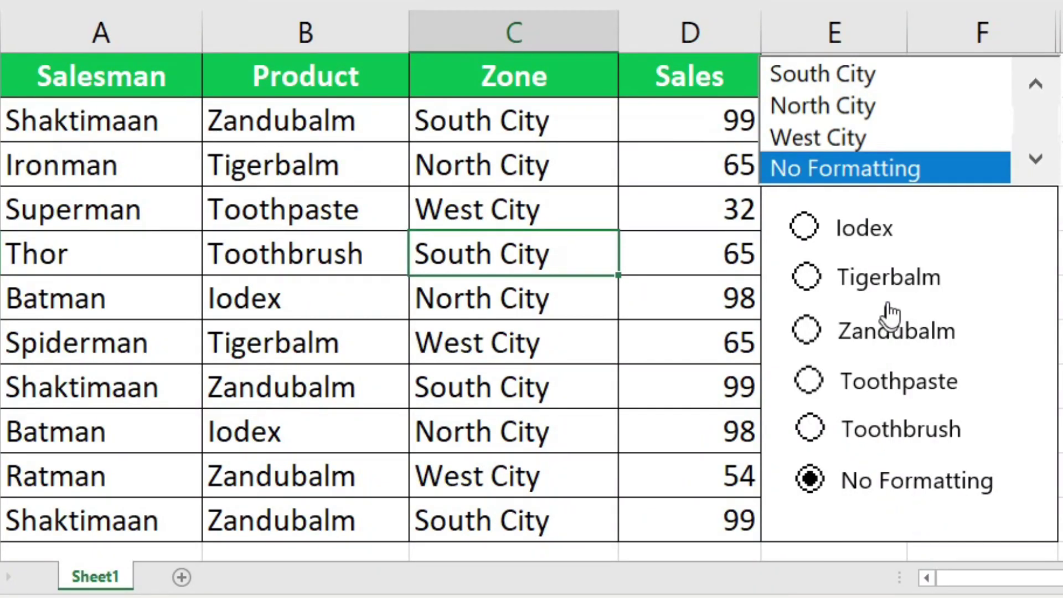
# Step: Flip through the product options ending on Iodex, then the zones ending on South City
pyautogui.click(874, 279)
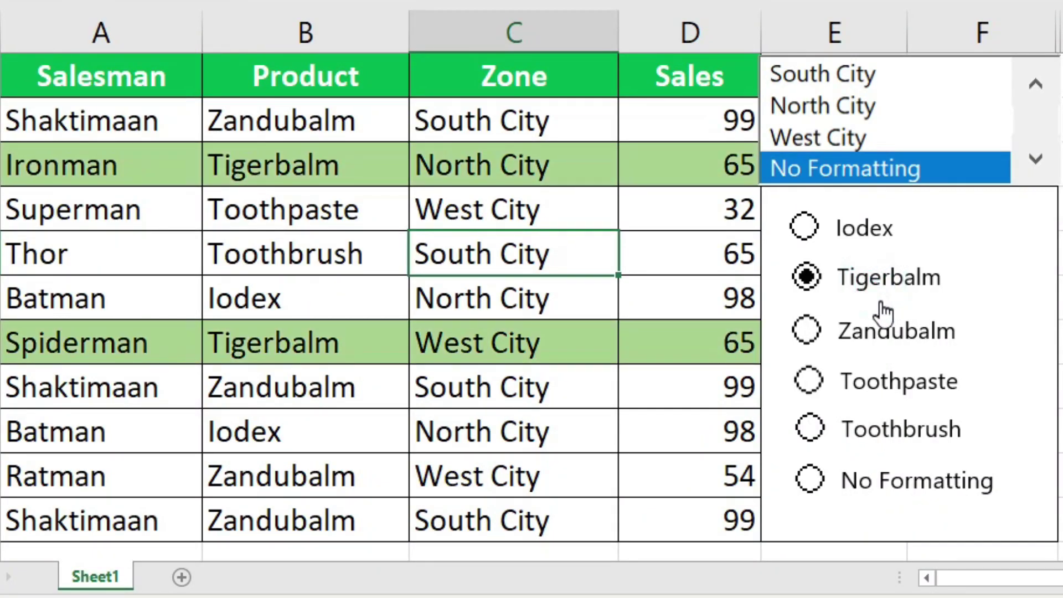
pyautogui.click(880, 343)
pyautogui.click(877, 380)
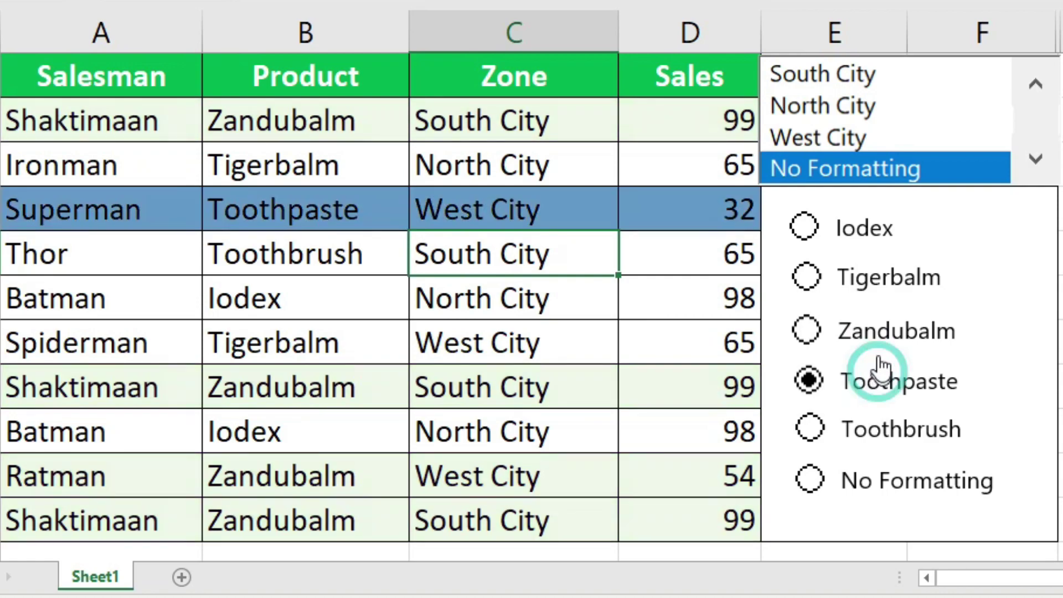
pyautogui.click(878, 334)
pyautogui.click(874, 276)
pyautogui.click(871, 230)
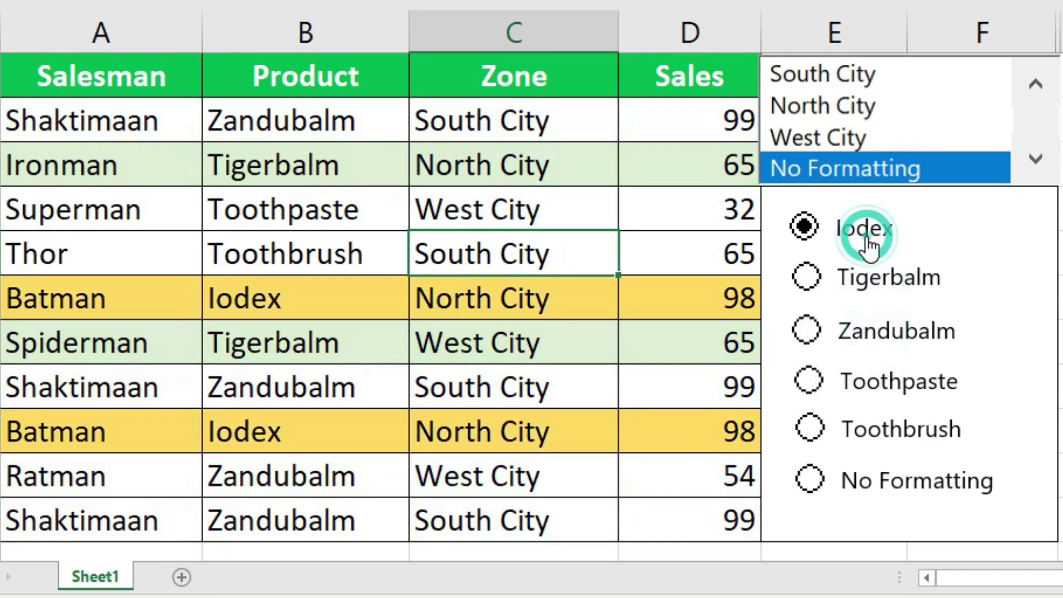
pyautogui.click(844, 108)
pyautogui.click(849, 138)
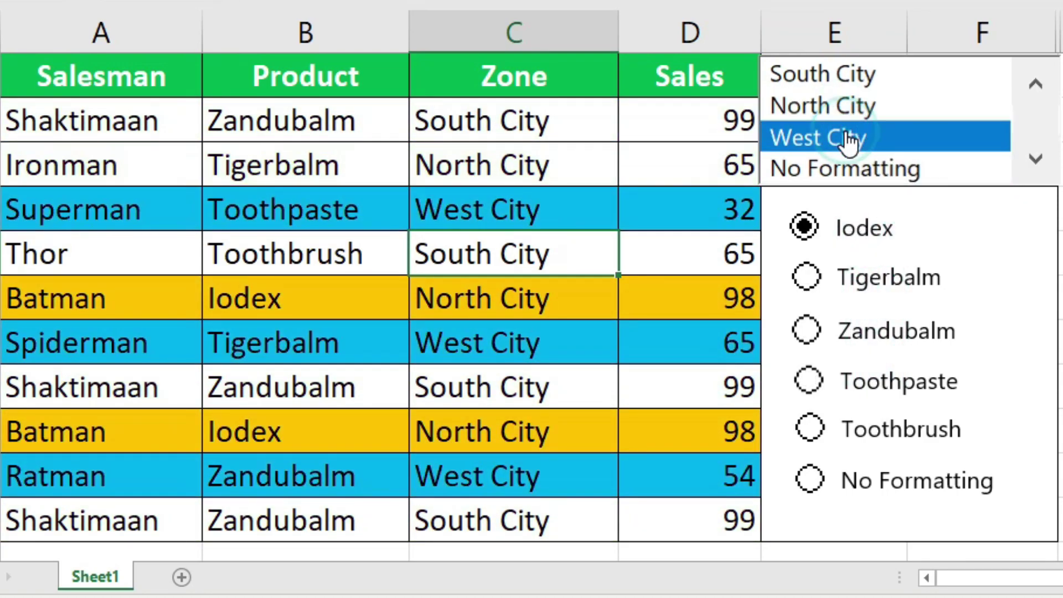
pyautogui.click(856, 78)
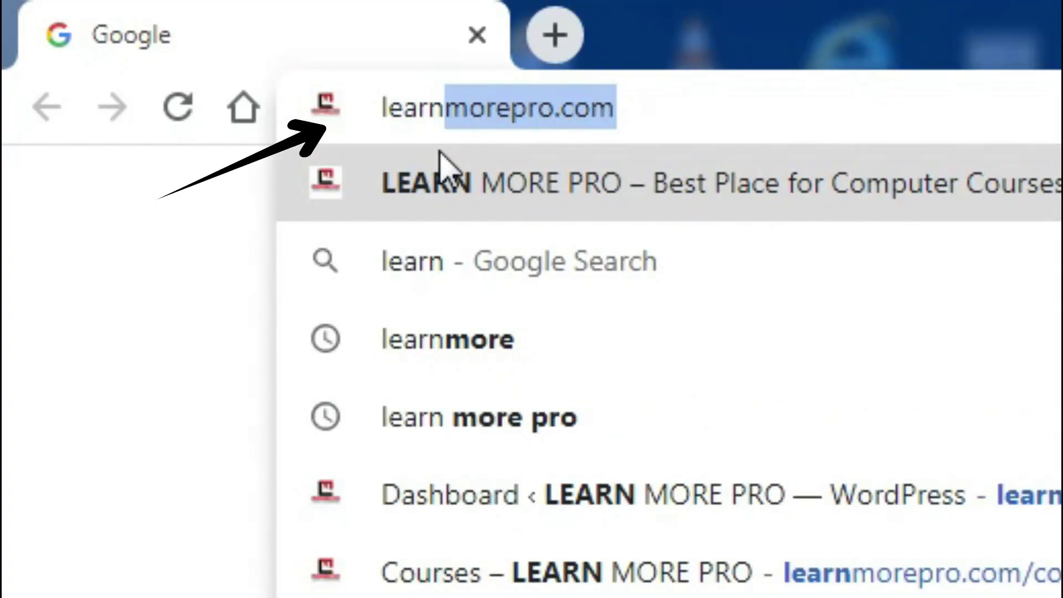
# Step: Open the Learn More Pro home page, go to Courses and scroll down the list
pyautogui.click(441, 160)
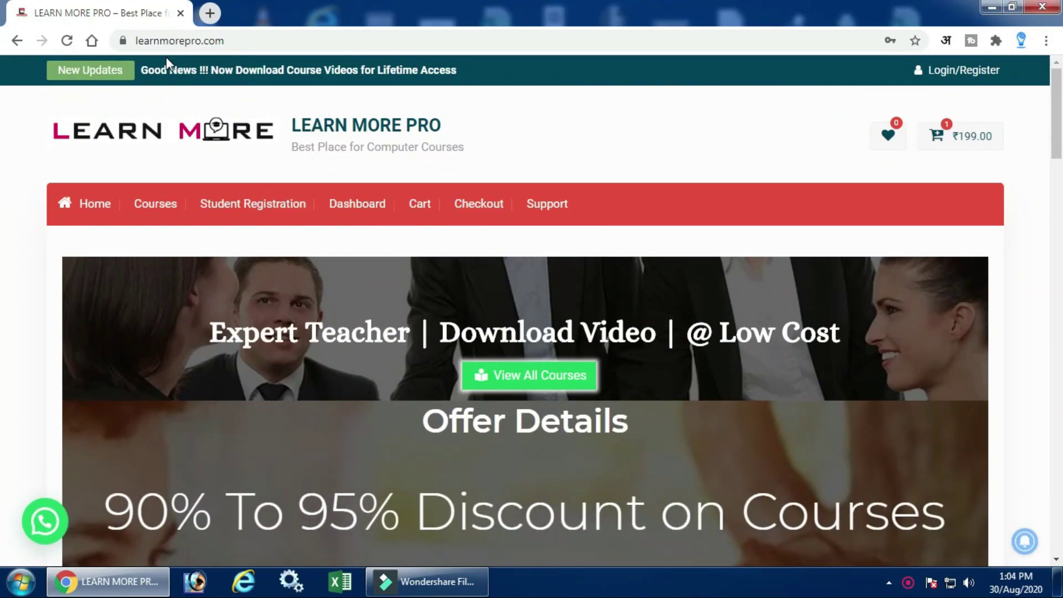
pyautogui.click(162, 203)
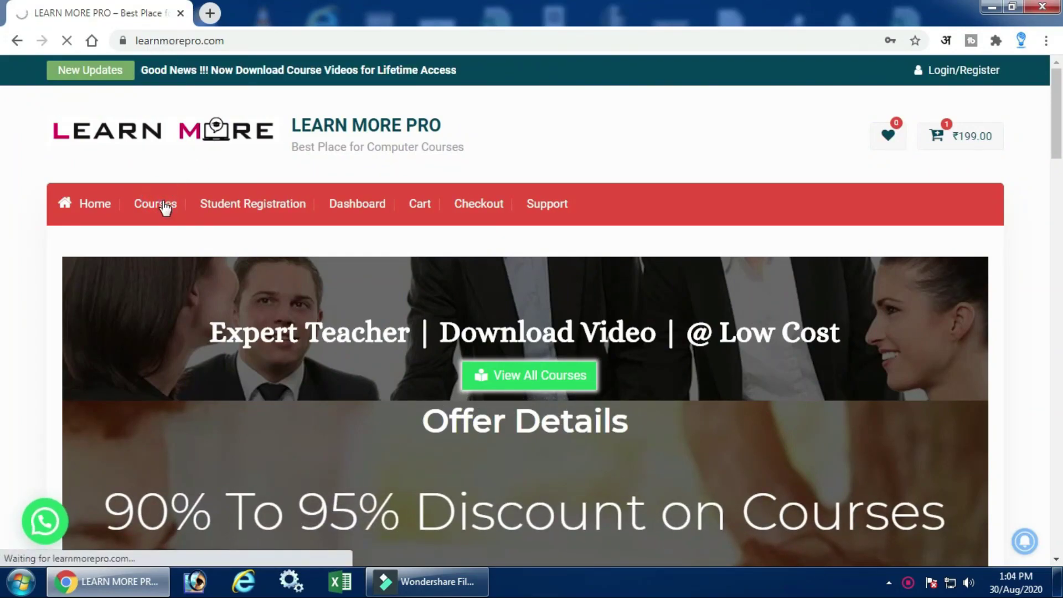
pyautogui.scroll(-5, 164, 206)
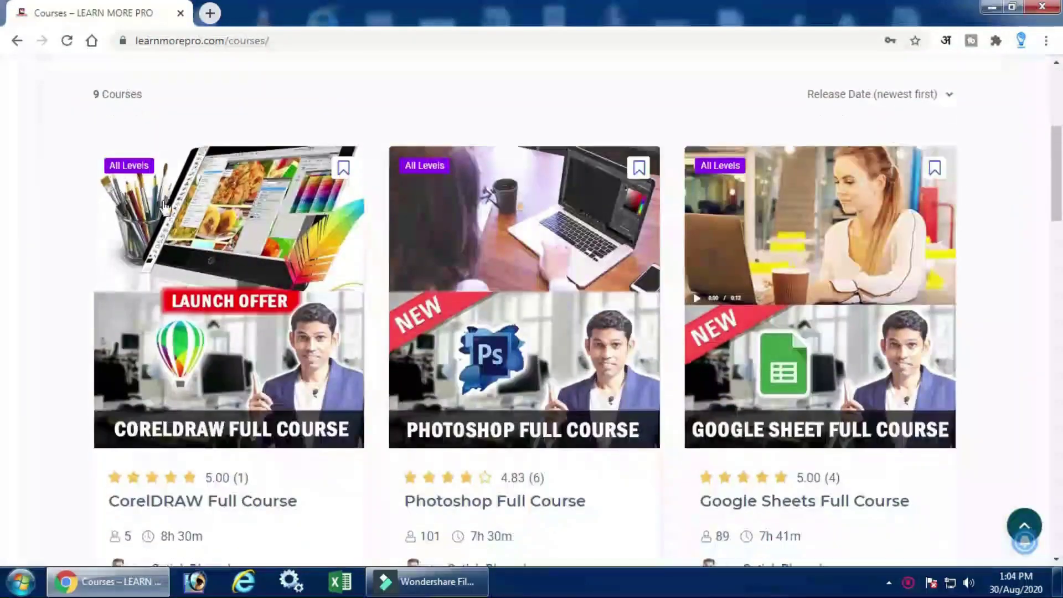
pyautogui.scroll(-3, 163, 205)
pyautogui.scroll(-3, 163, 205)
pyautogui.scroll(-3, 163, 205)
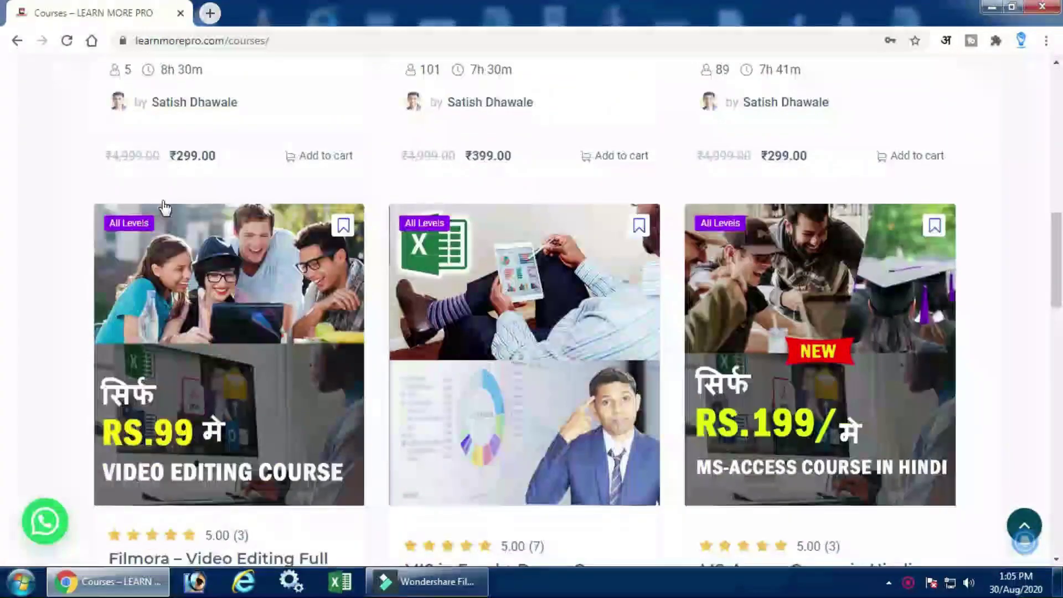
pyautogui.scroll(-2, 165, 207)
pyautogui.scroll(-5, 165, 207)
pyautogui.scroll(-5, 164, 207)
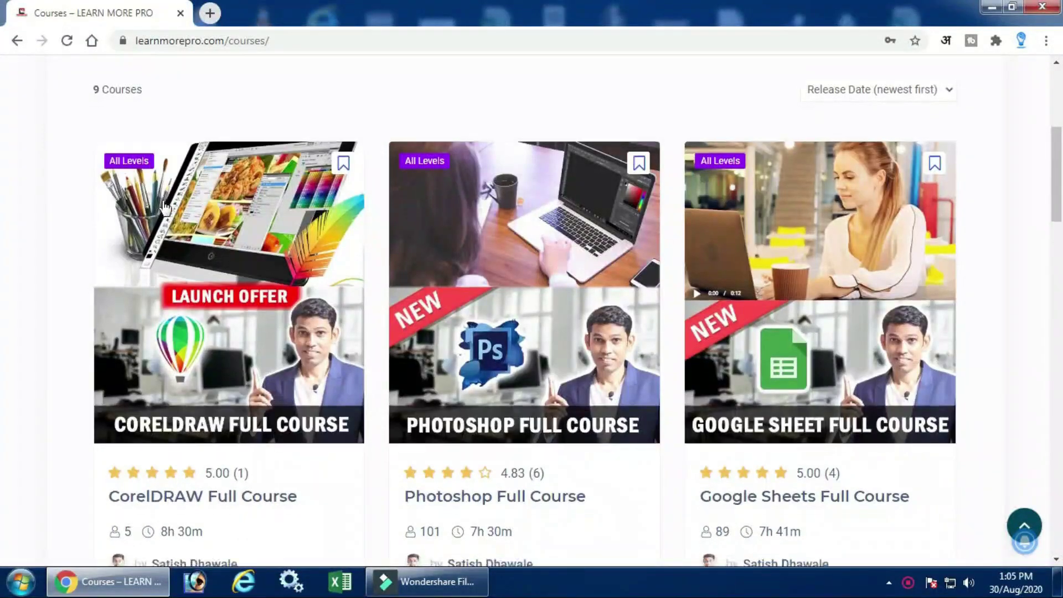
pyautogui.scroll(-3, 164, 206)
pyautogui.scroll(-5, 164, 206)
pyautogui.scroll(-3, 165, 206)
pyautogui.scroll(-4, 164, 206)
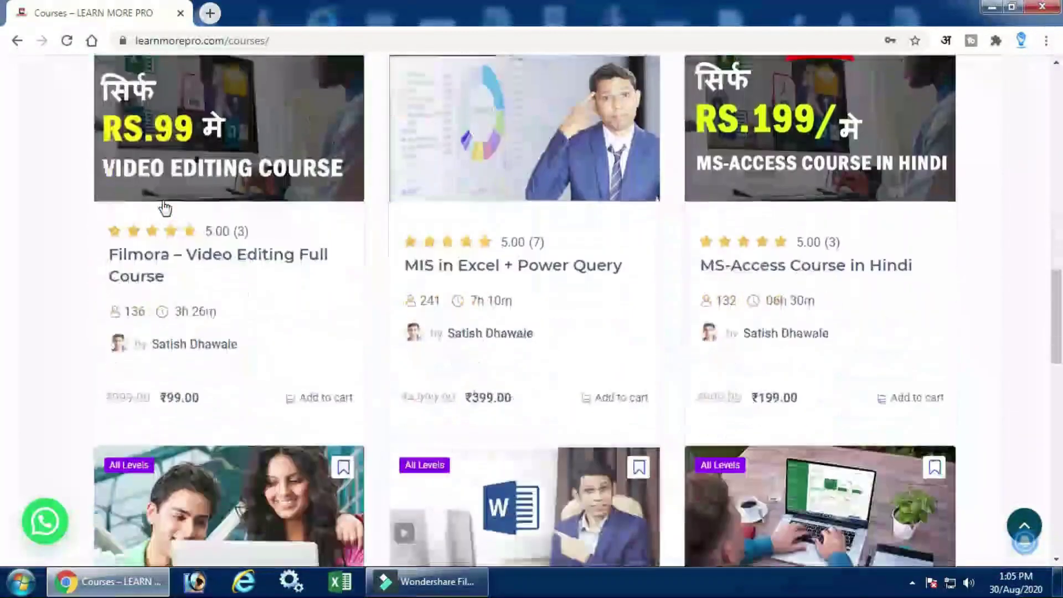
pyautogui.scroll(-6, 164, 207)
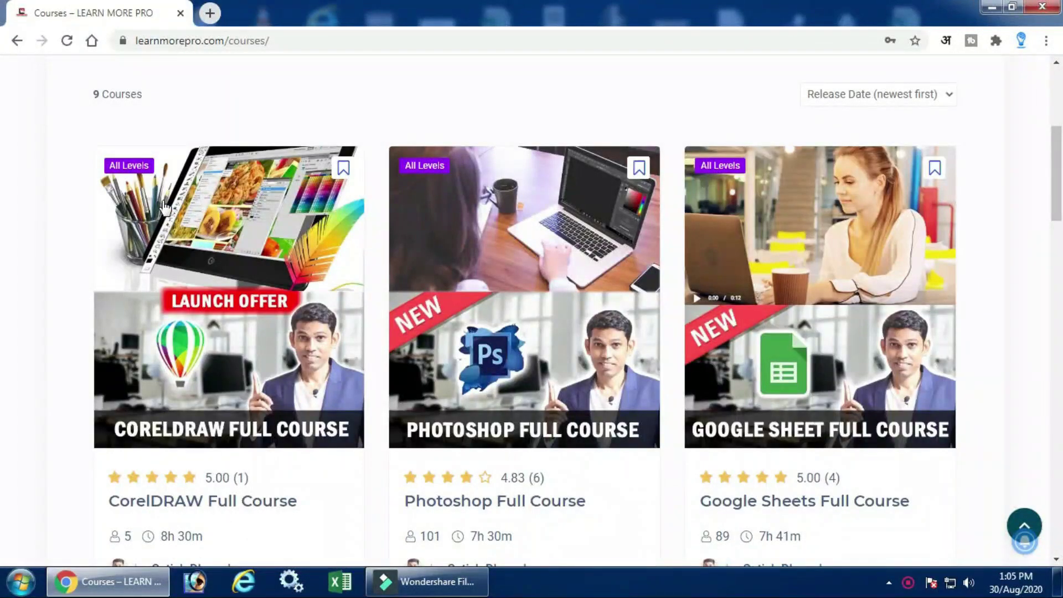
pyautogui.scroll(-3, 165, 205)
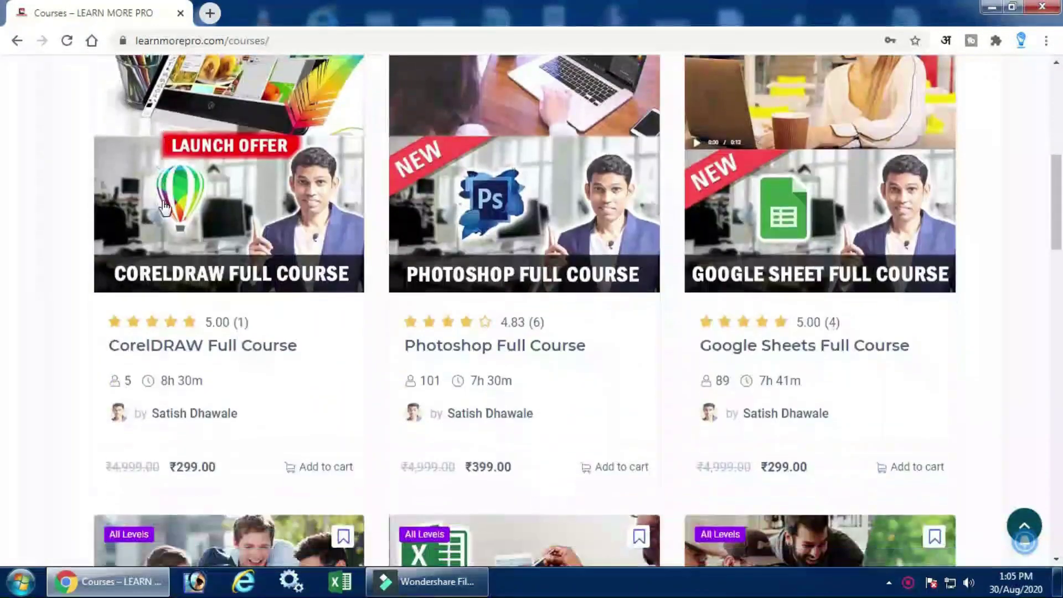
pyautogui.scroll(-4, 165, 205)
pyautogui.scroll(-3, 164, 206)
pyautogui.scroll(-3, 164, 205)
pyautogui.scroll(-5, 164, 206)
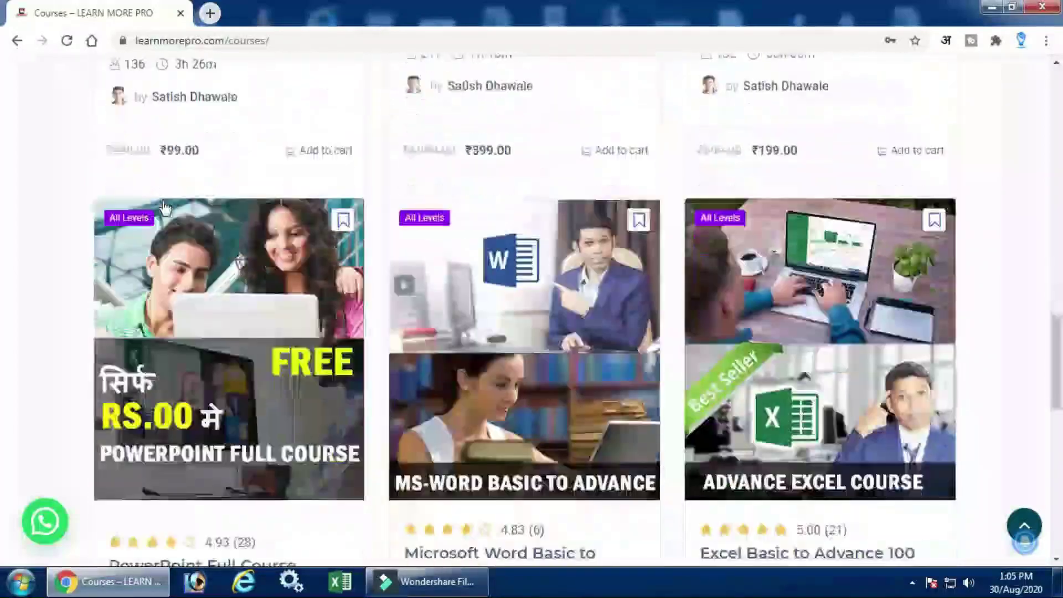
pyautogui.scroll(-3, 164, 206)
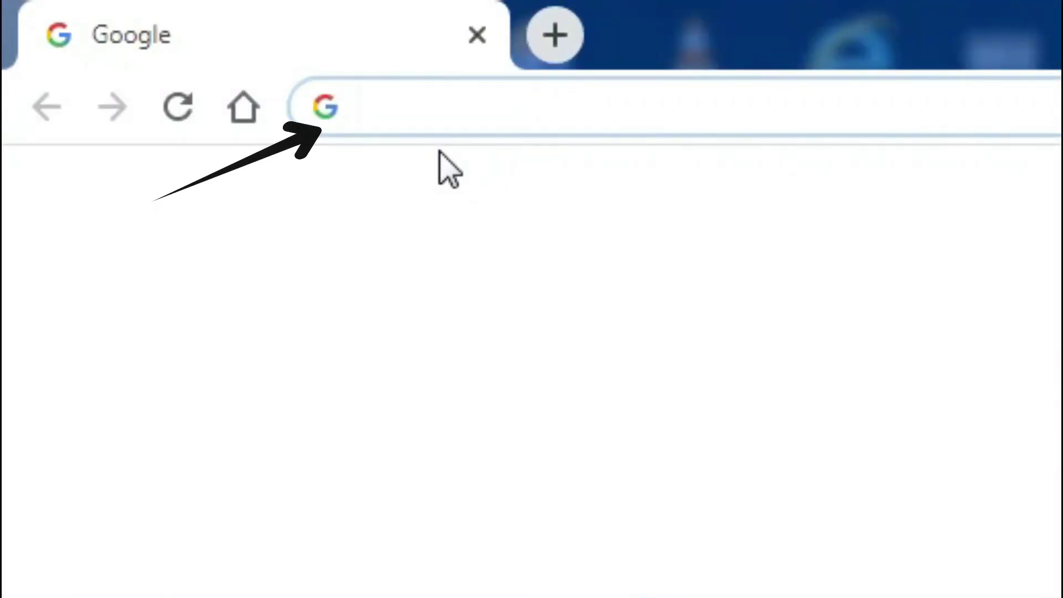
# Step: Reload learnmorepro.com, return to Courses and scroll the course cards down to Excel
pyautogui.write('learn')
pyautogui.press('End')
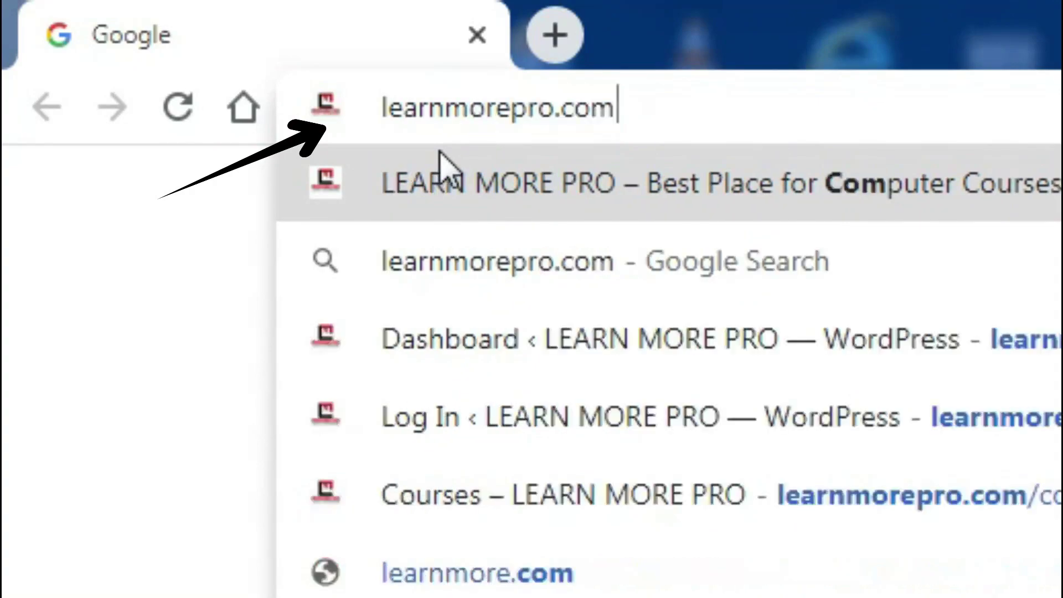
pyautogui.click(440, 161)
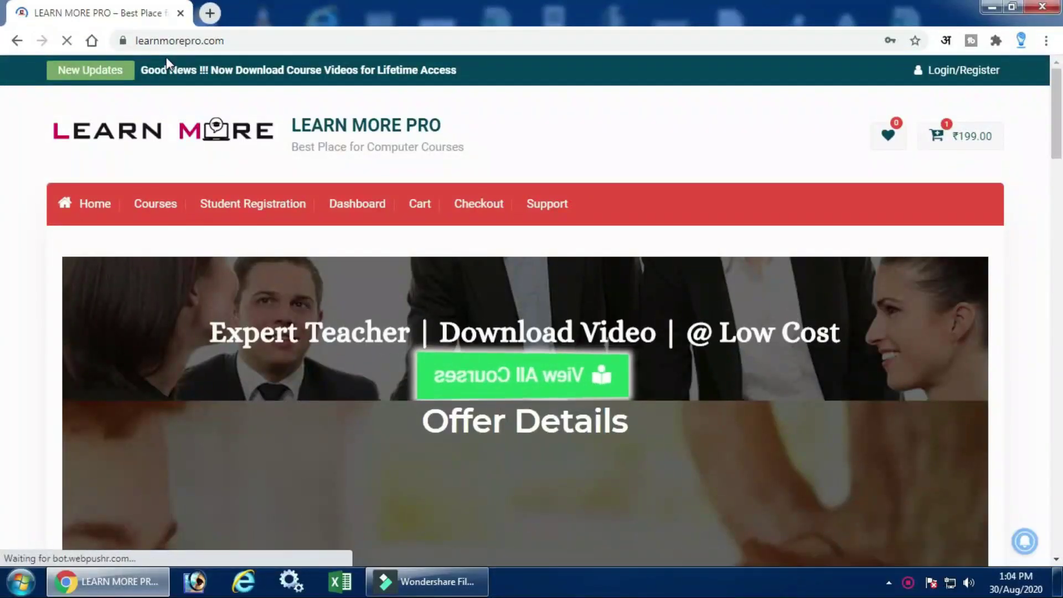
pyautogui.click(160, 206)
pyautogui.scroll(-3, 161, 208)
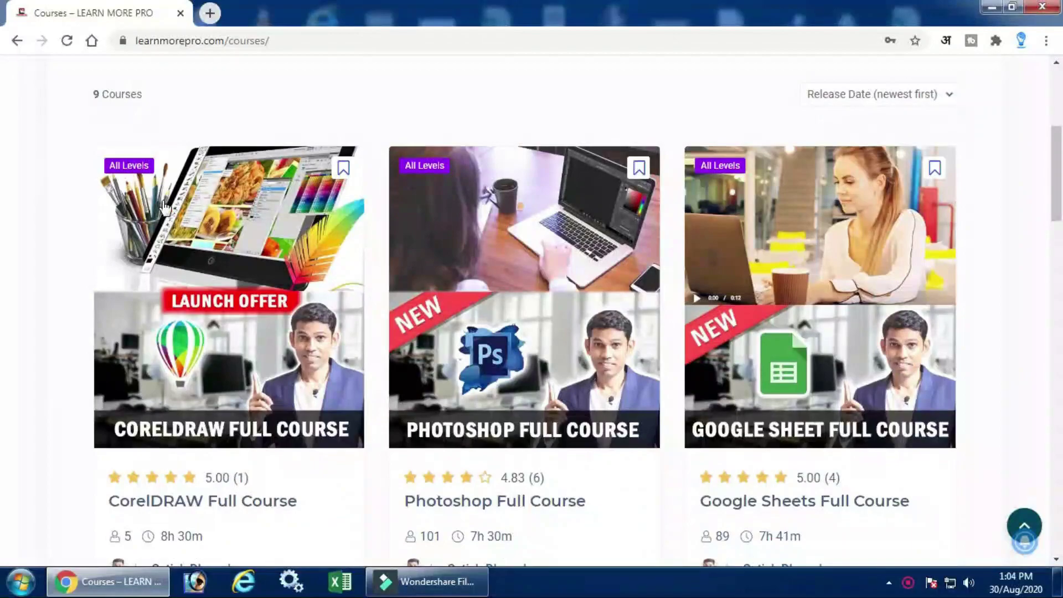
pyautogui.scroll(-3, 164, 206)
pyautogui.scroll(-5, 164, 205)
pyautogui.scroll(-2, 165, 206)
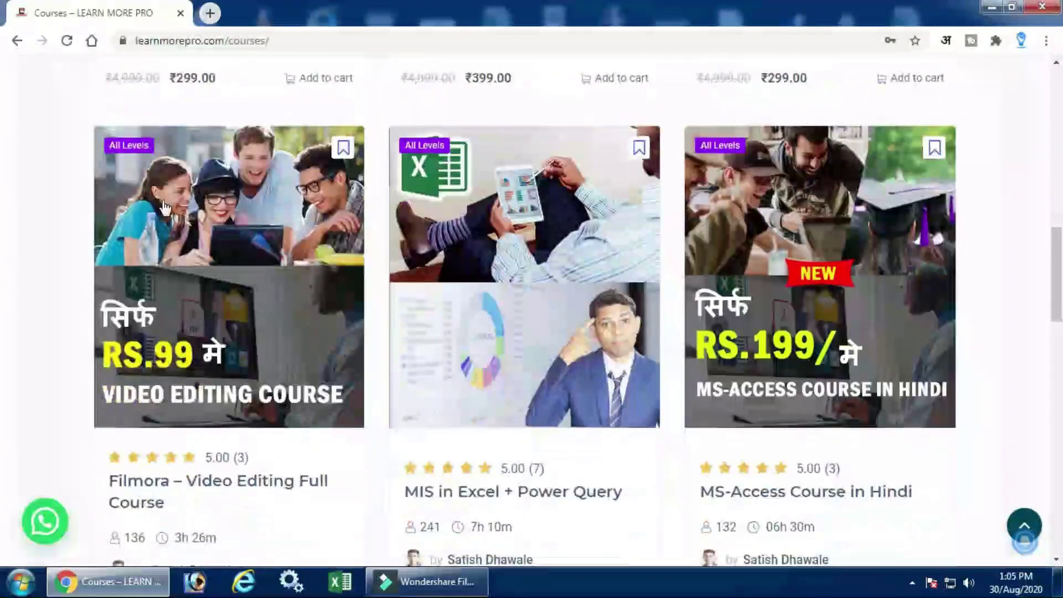
pyautogui.scroll(-4, 165, 207)
pyautogui.scroll(-5, 164, 207)
pyautogui.scroll(-2, 164, 207)
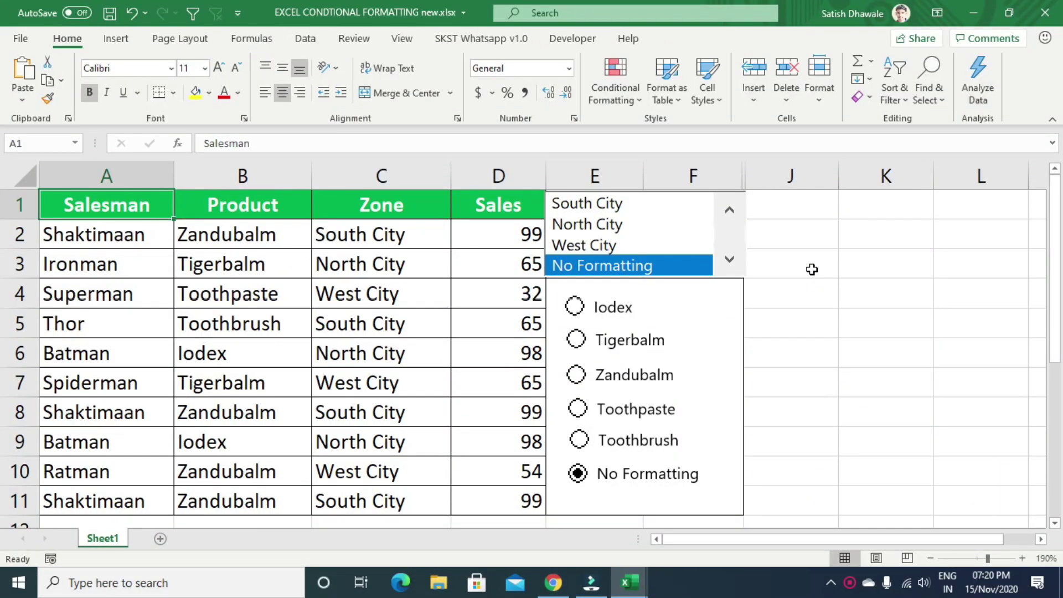
# Step: Highlight the South City, North City, then West City rows, and clear zone colouring
pyautogui.click(603, 203)
pyautogui.click(602, 224)
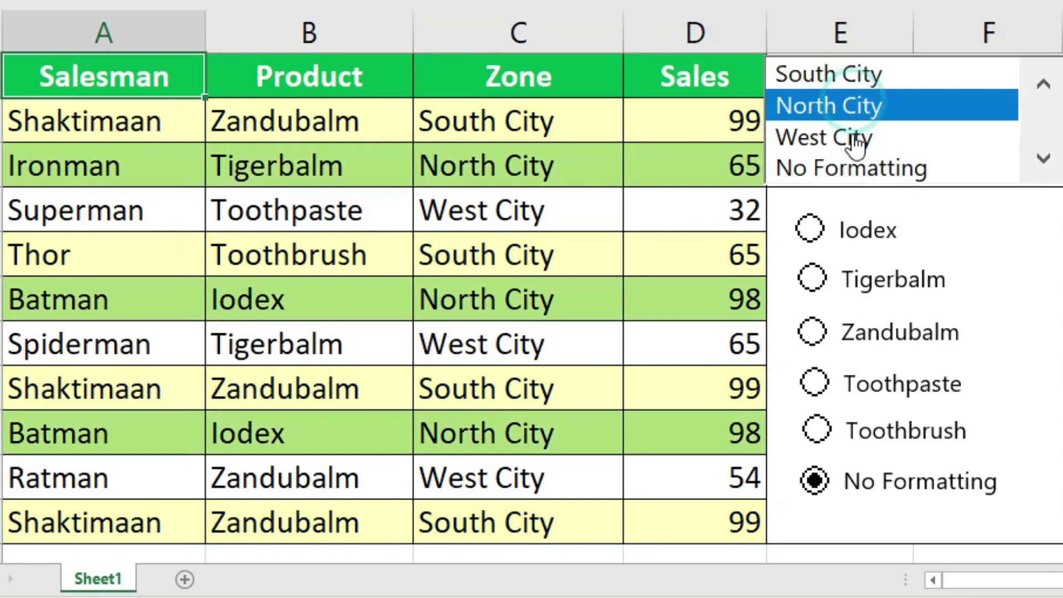
pyautogui.click(605, 248)
pyautogui.click(853, 169)
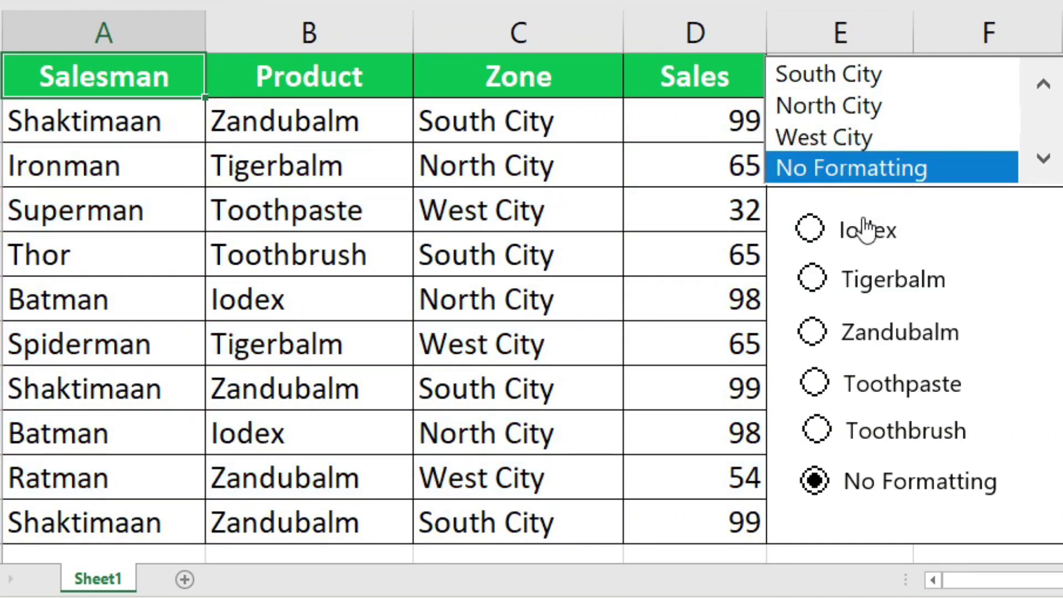
# Step: Highlight the Iodex, Tigerbalm, Zandubalm, Toothpaste, then Toothbrush product rows
pyautogui.click(866, 238)
pyautogui.click(876, 292)
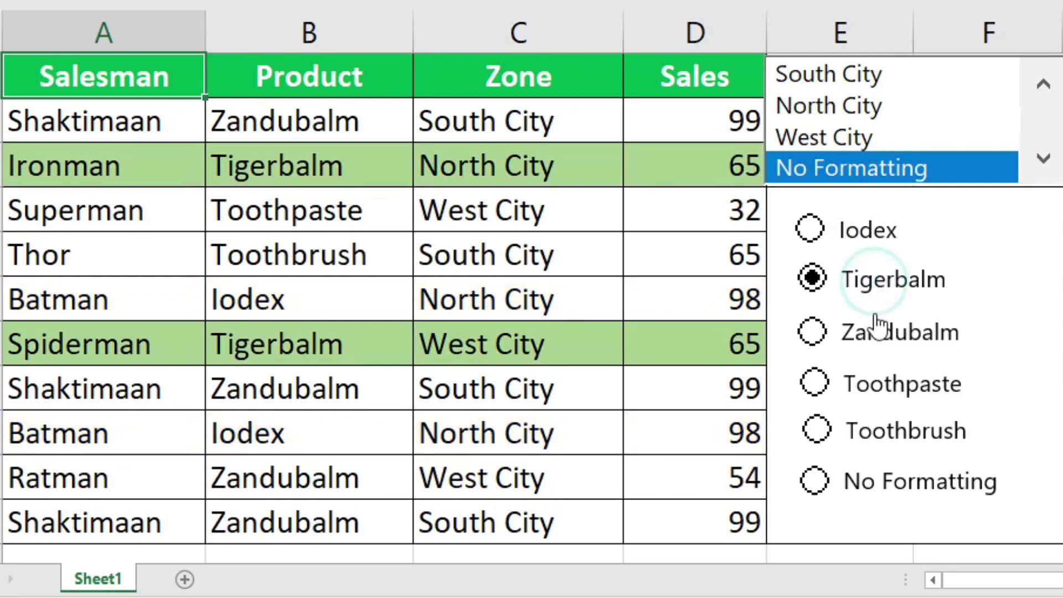
pyautogui.click(876, 347)
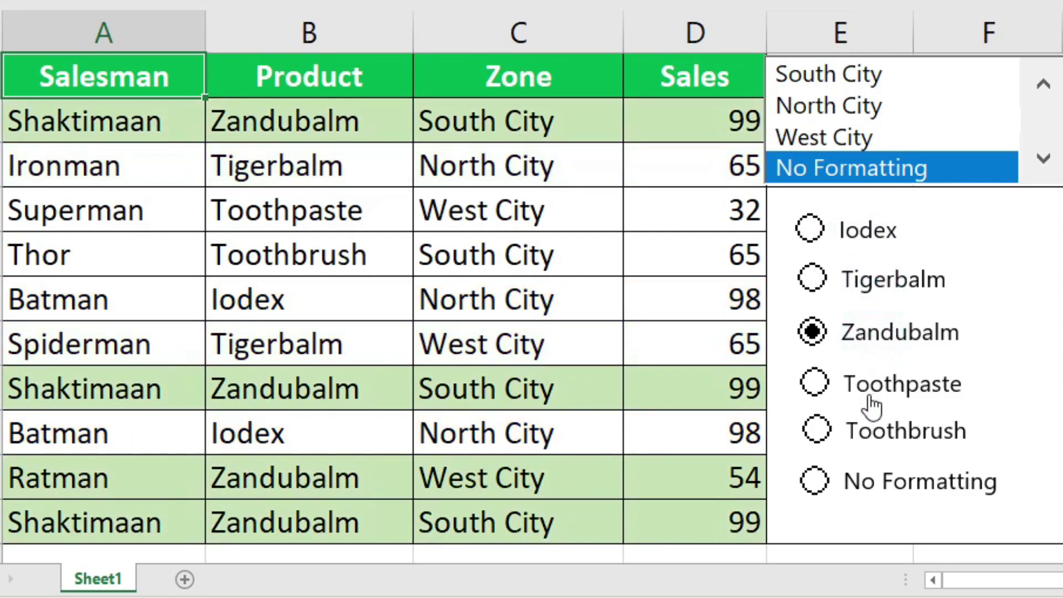
pyautogui.click(871, 405)
pyautogui.click(868, 434)
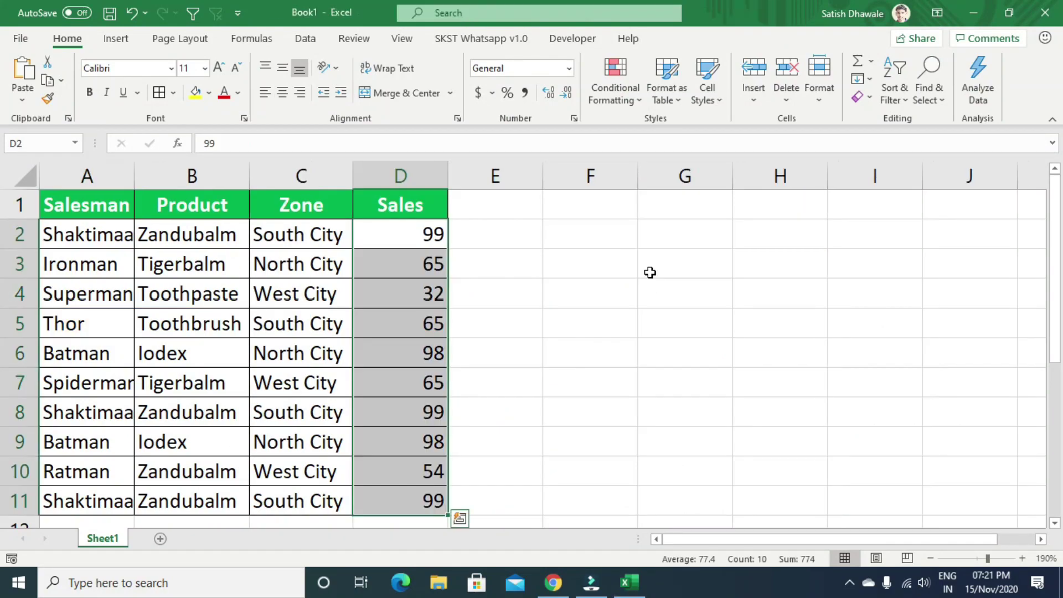
# Step: Autofit column A to the salesman names, select E1 and show the Developer ribbon
pyautogui.doubleClick(136, 178)
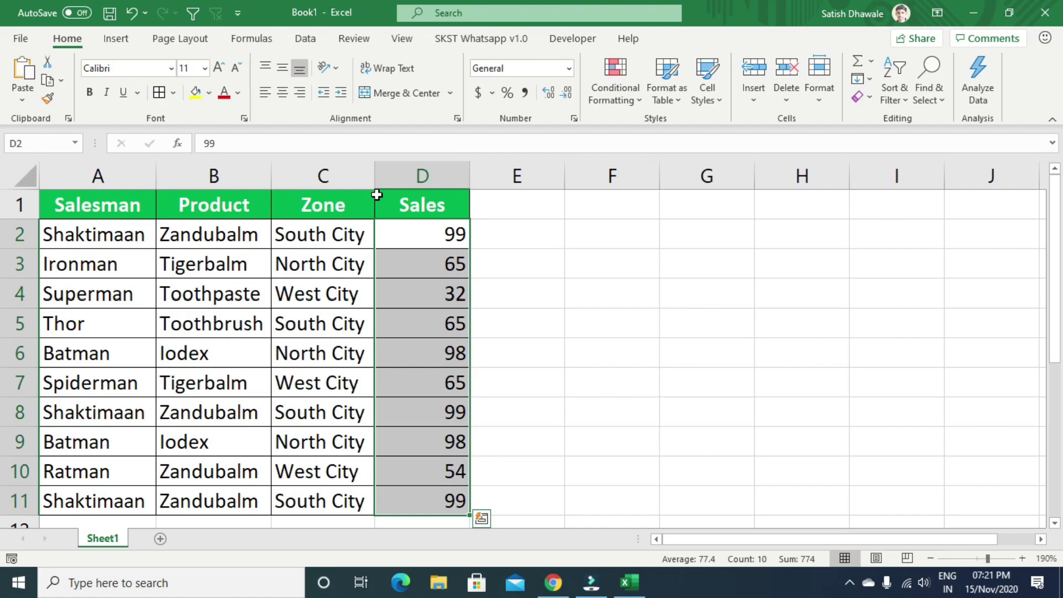
pyautogui.click(504, 204)
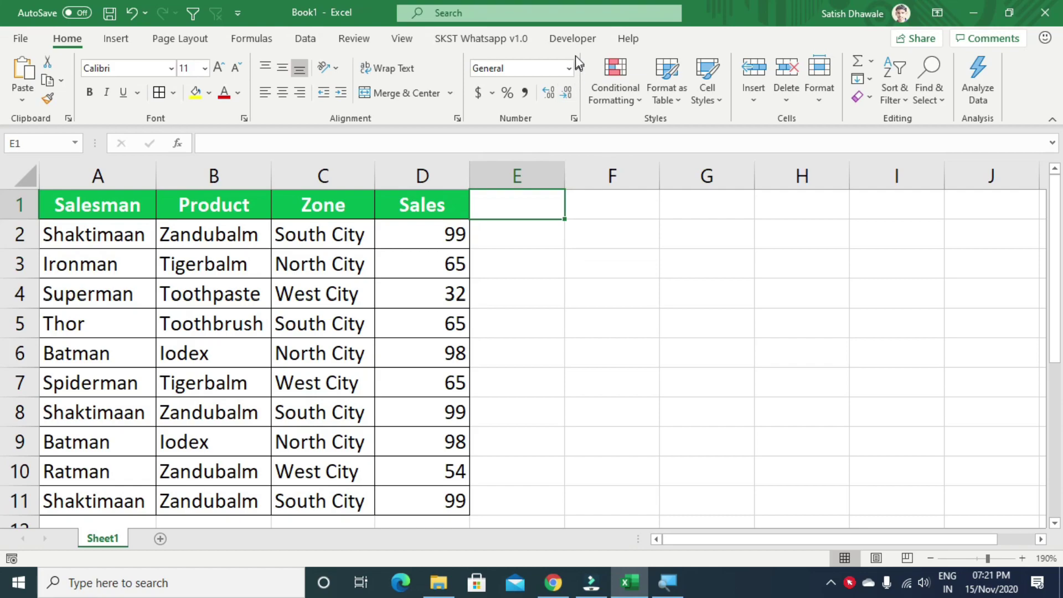
pyautogui.click(575, 41)
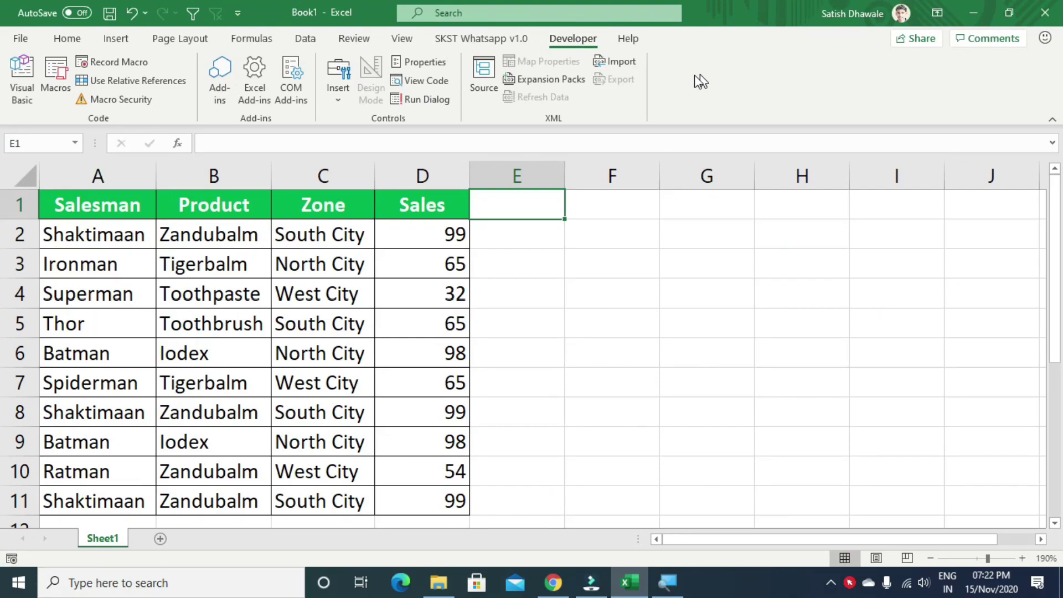
pyautogui.rightClick(679, 69)
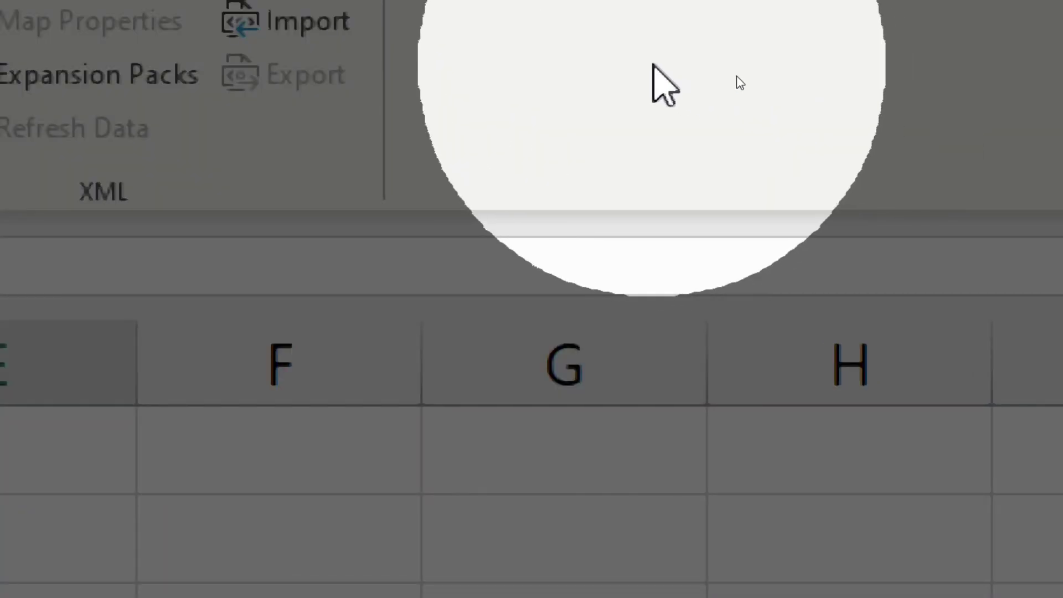
pyautogui.rightClick(658, 67)
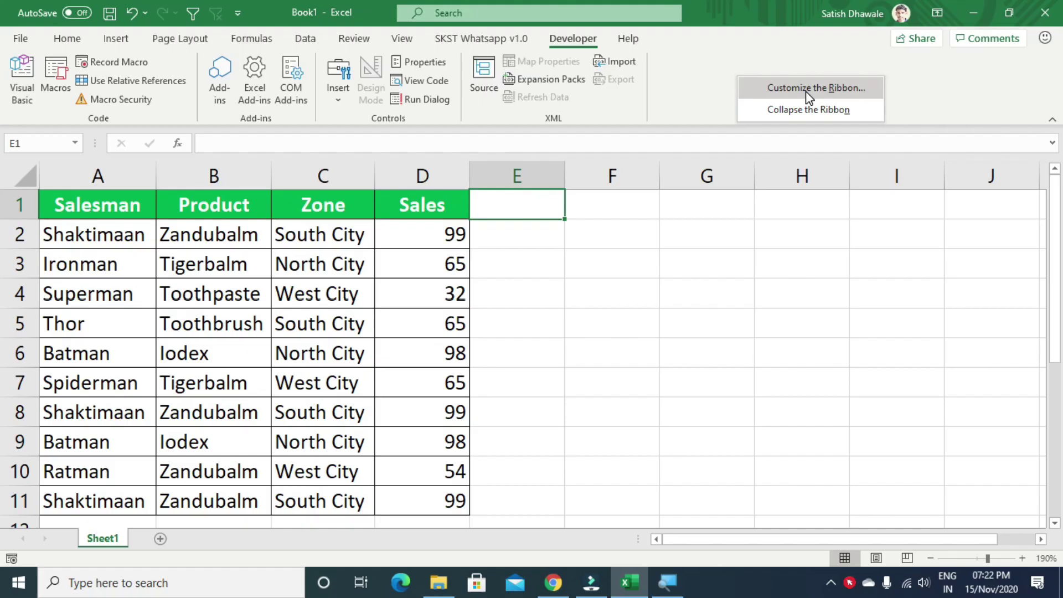
pyautogui.click(808, 89)
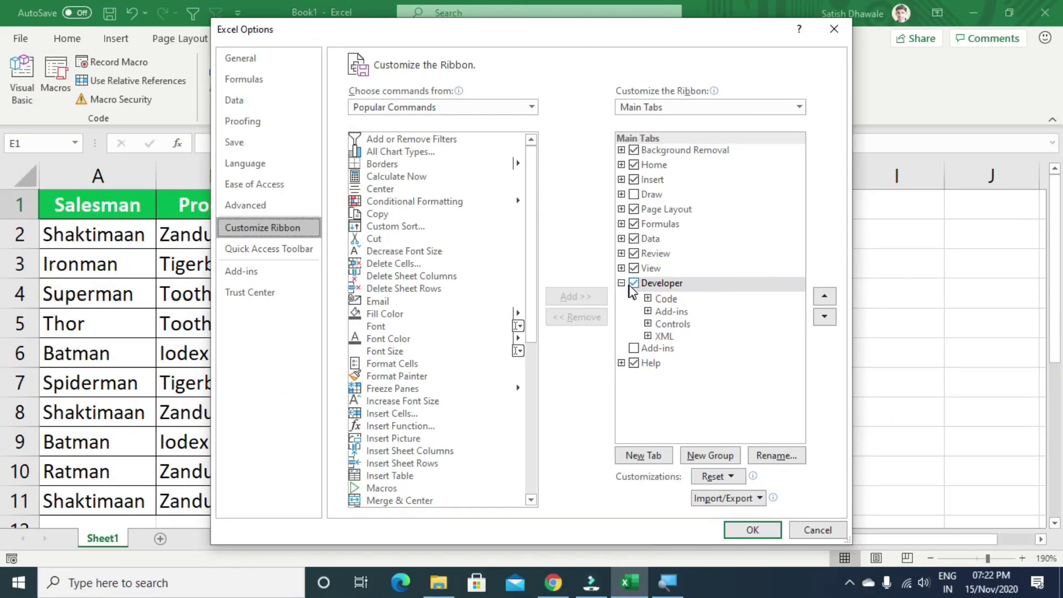
pyautogui.click(631, 287)
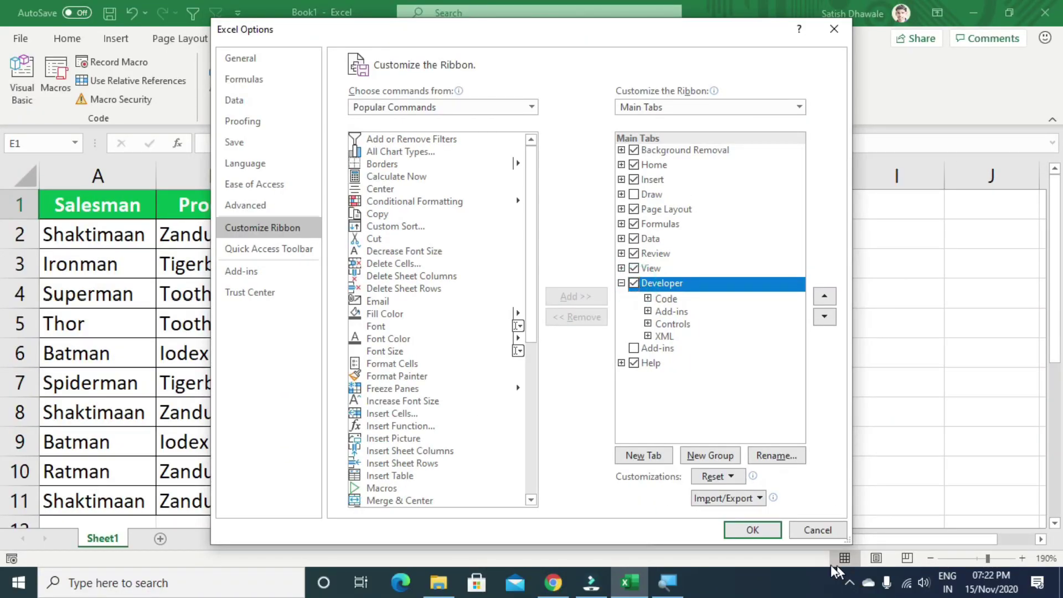
pyautogui.click(752, 529)
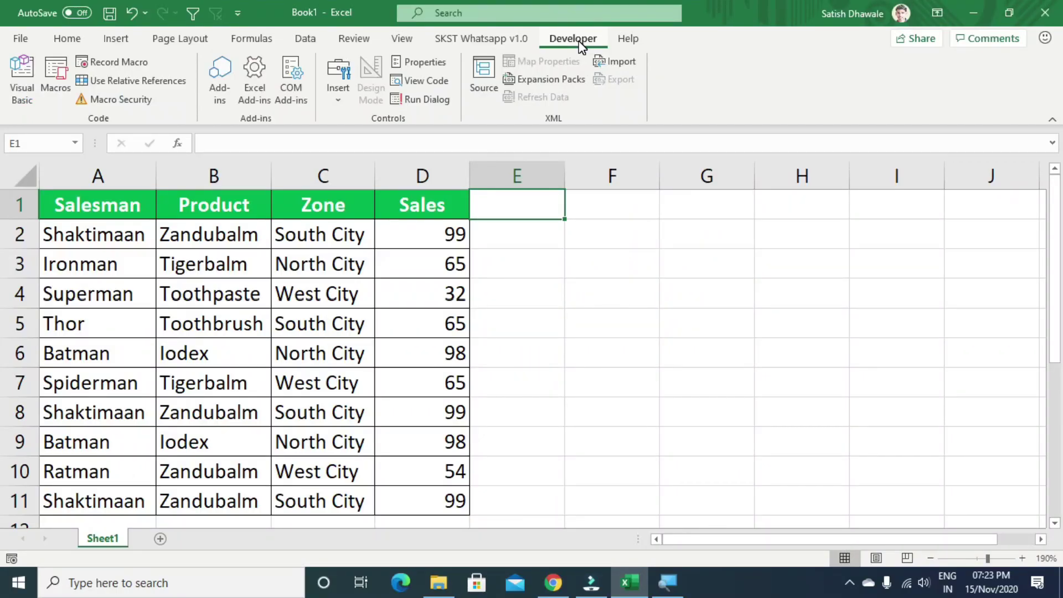
# Step: Draw a List Box form control over cells E1 to F3 beside the sales table
pyautogui.click(340, 104)
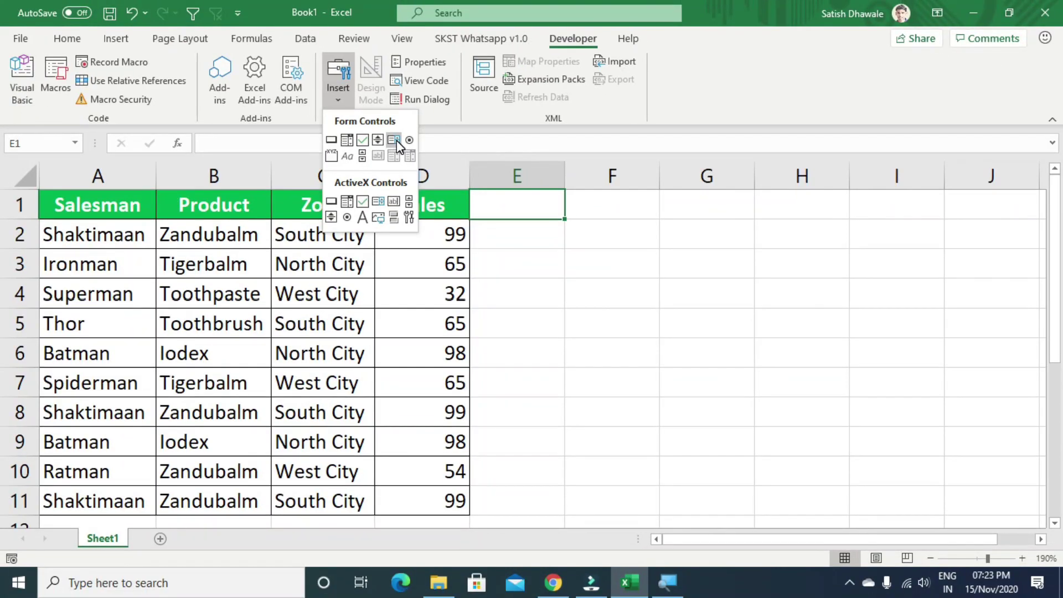
pyautogui.click(396, 141)
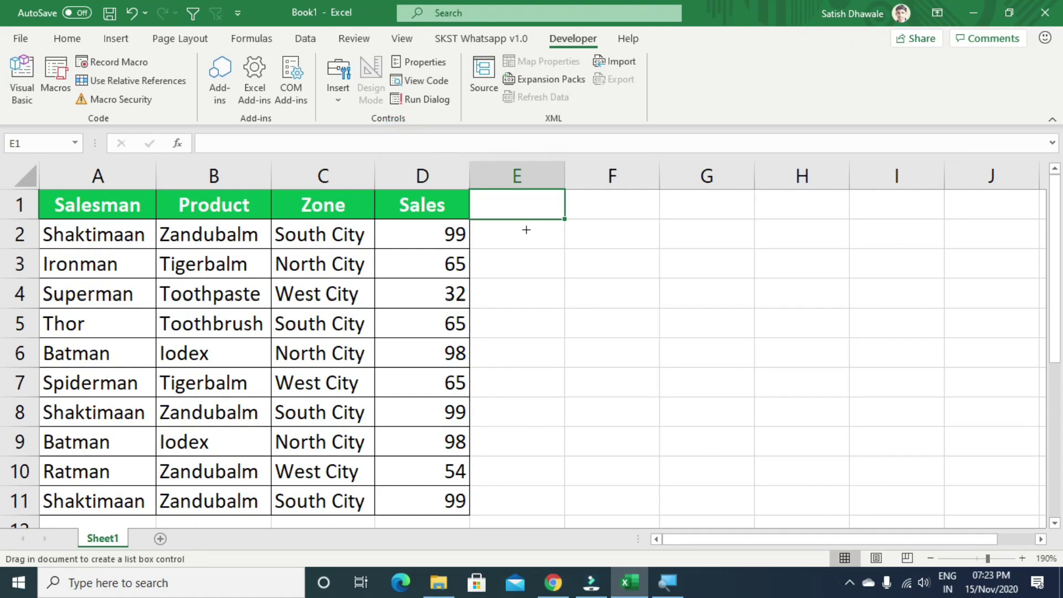
pyautogui.moveTo(478, 197); pyautogui.dragTo(657, 286)
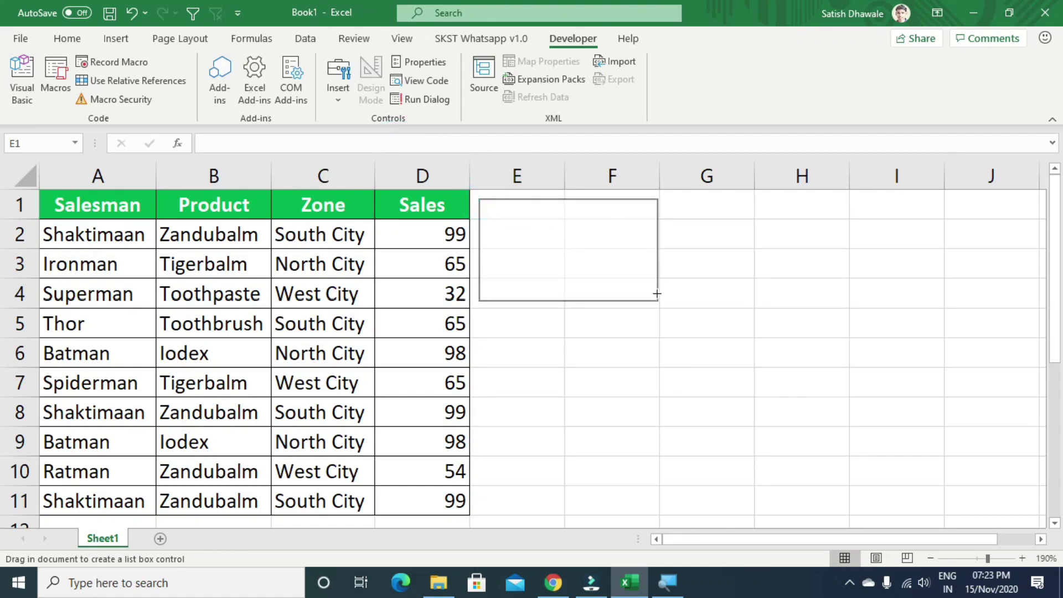
pyautogui.moveTo(657, 286); pyautogui.dragTo(657, 296)
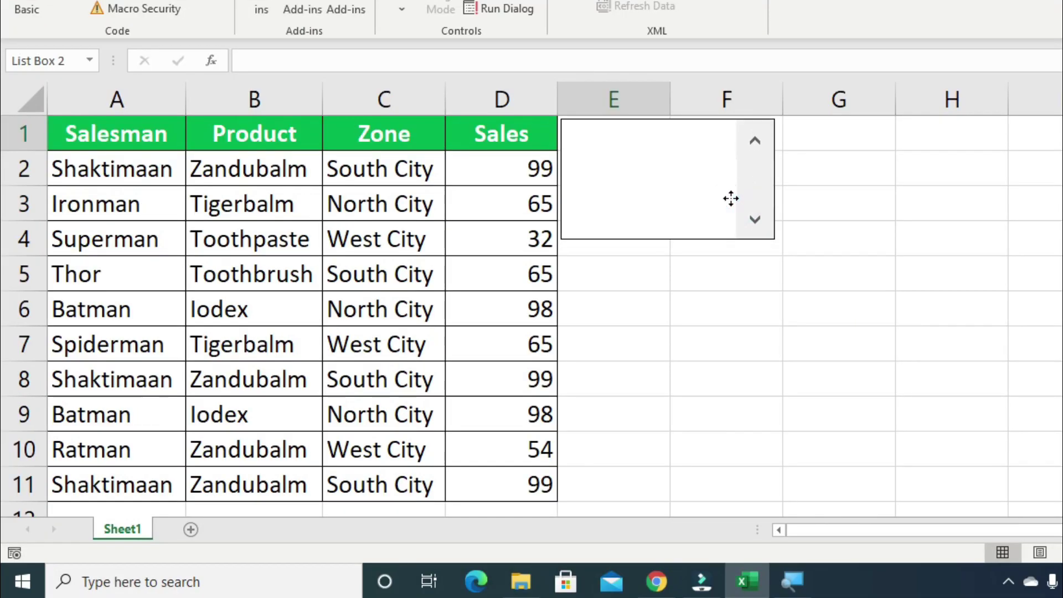
pyautogui.click(817, 287)
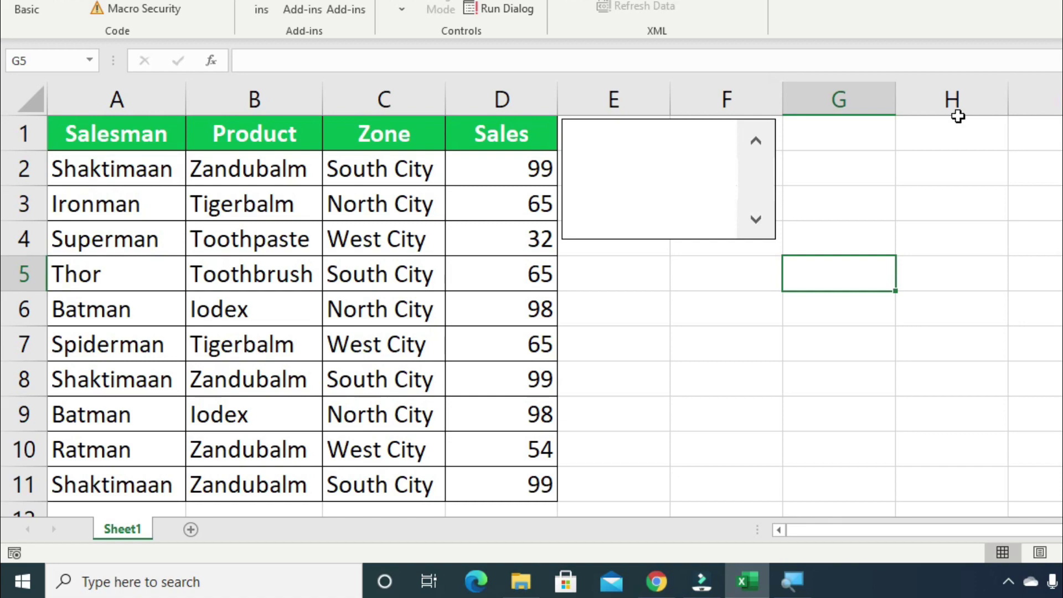
# Step: Copy the zone names C2:C4 into H1:H3 and autofit column H
pyautogui.moveTo(955, 128); pyautogui.dragTo(961, 242)
pyautogui.moveTo(362, 173); pyautogui.dragTo(385, 238)
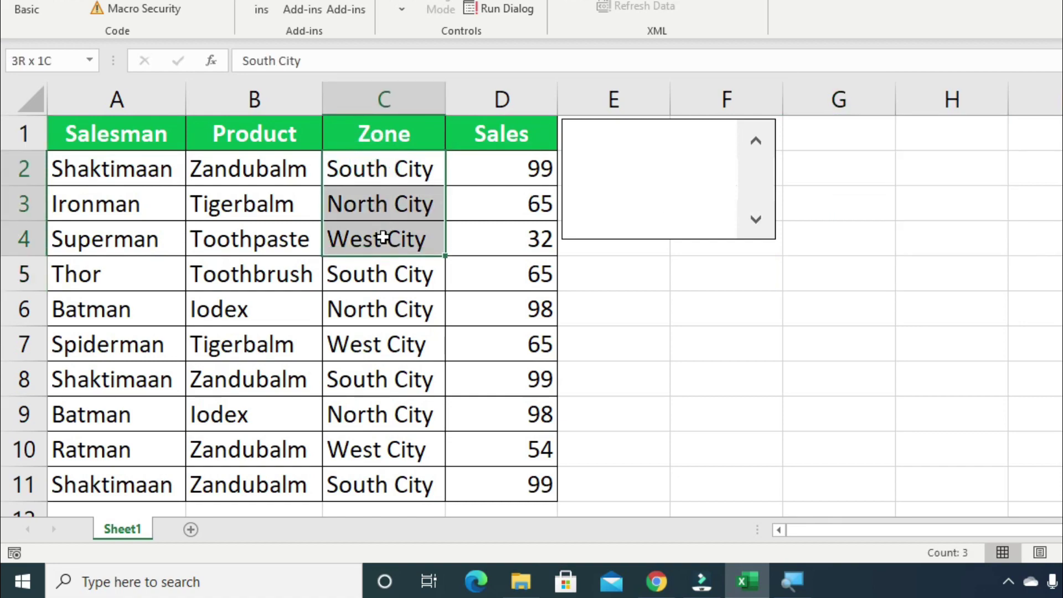
pyautogui.hotkey('ctrl', 'c')
pyautogui.click(936, 134)
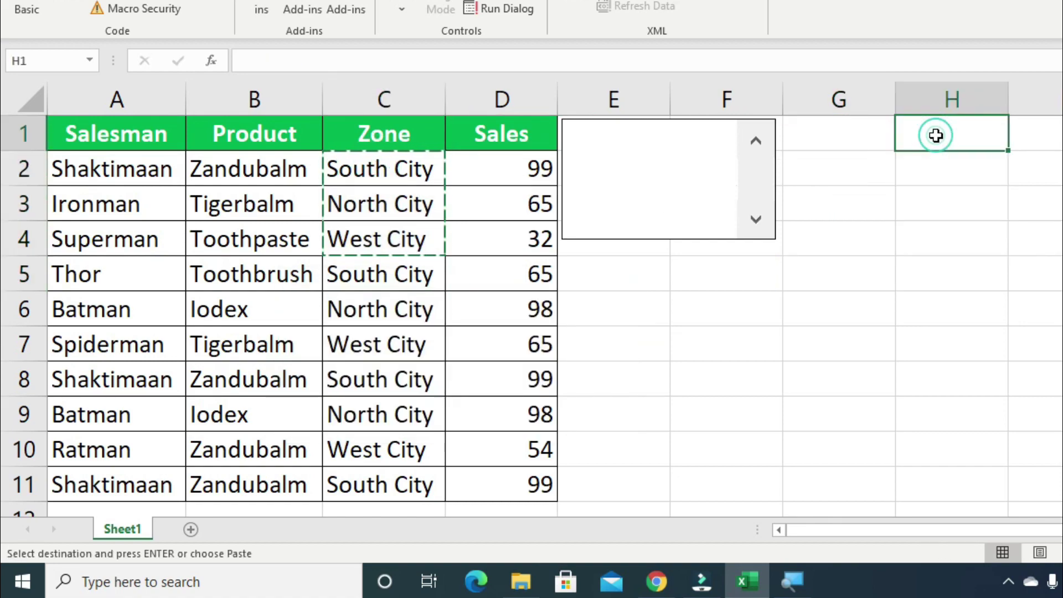
pyautogui.hotkey('ctrl', 'v')
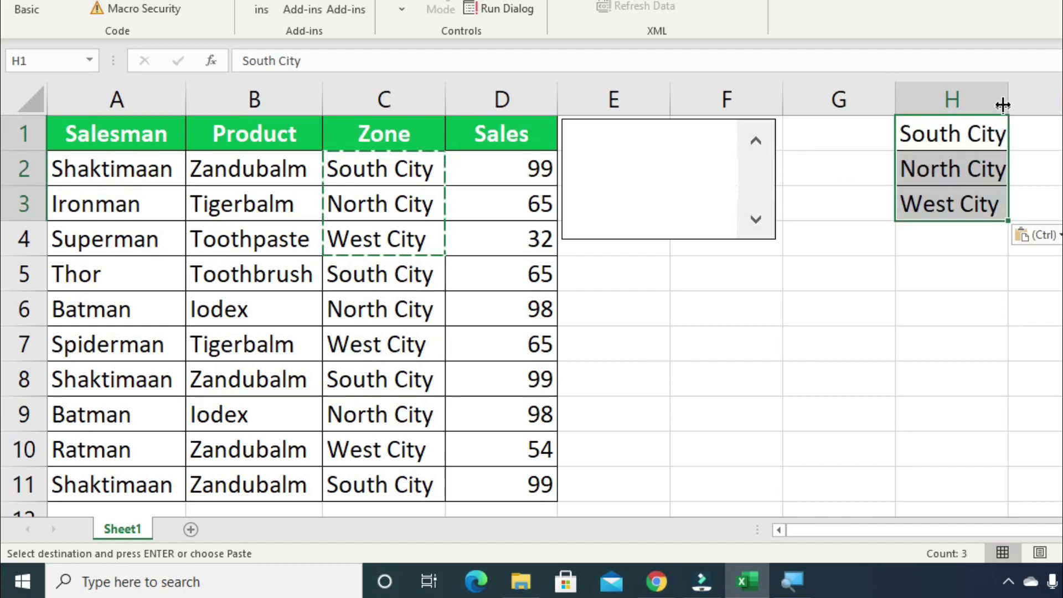
pyautogui.doubleClick(1007, 99)
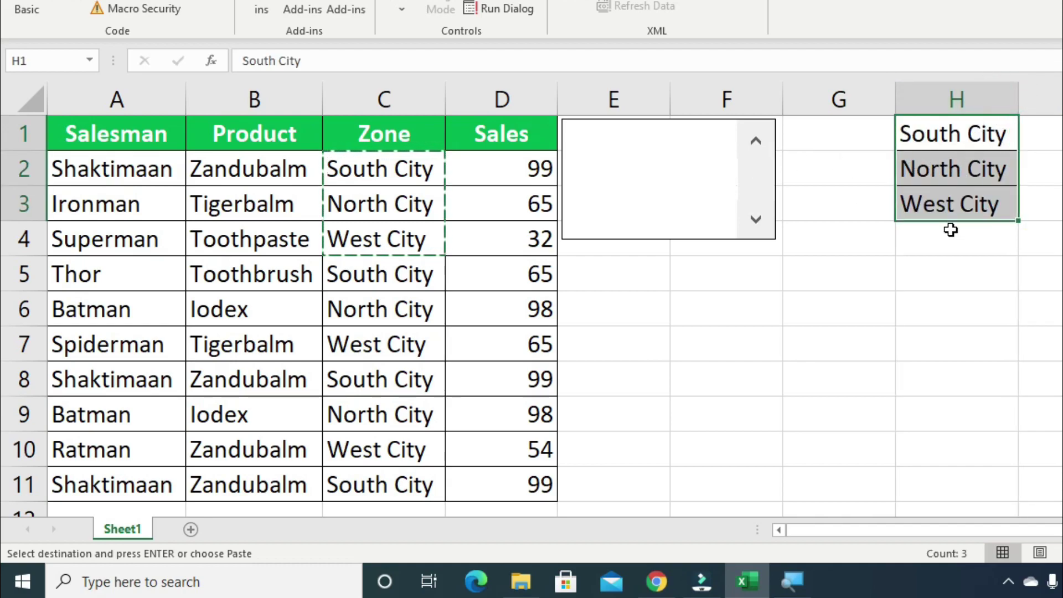
pyautogui.press('Escape')
# Step: Enter No Formating in H4 and re-autofit column H to fit it
pyautogui.click(946, 235)
pyautogui.write('No ')
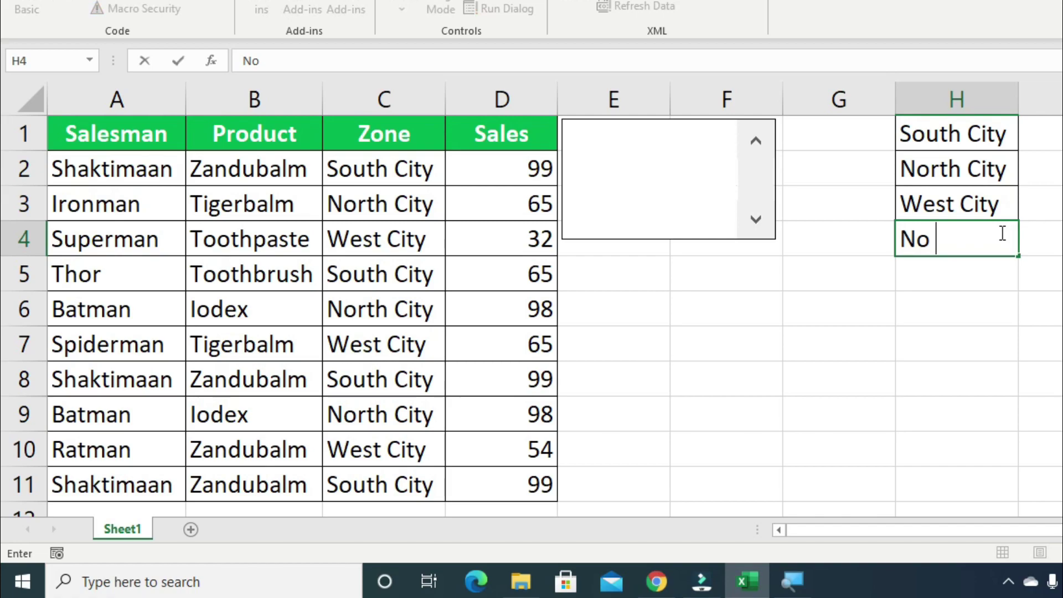
pyautogui.write('Formati')
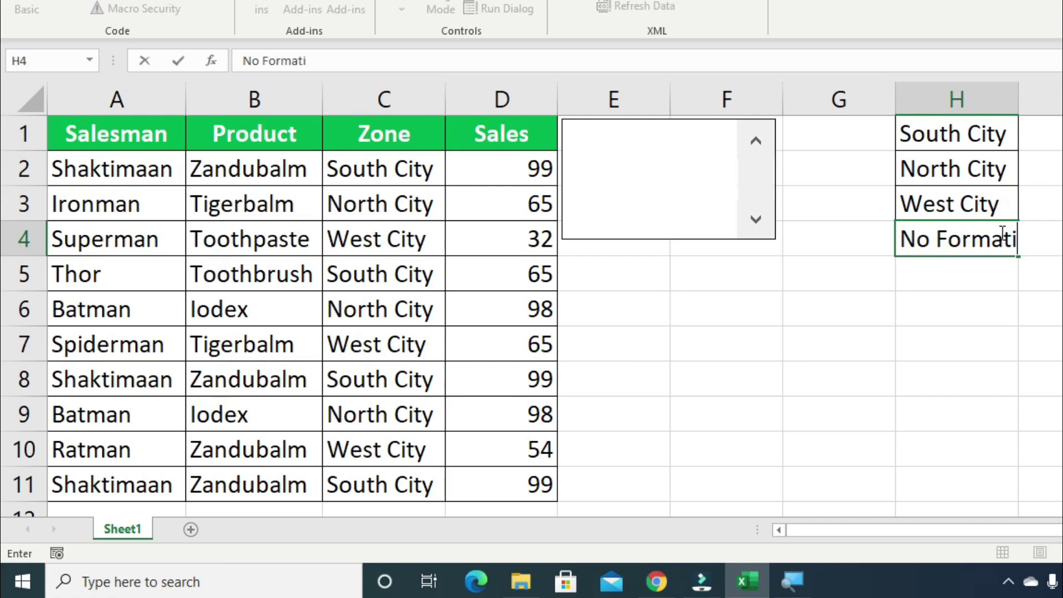
pyautogui.write('ng')
pyautogui.press('Return')
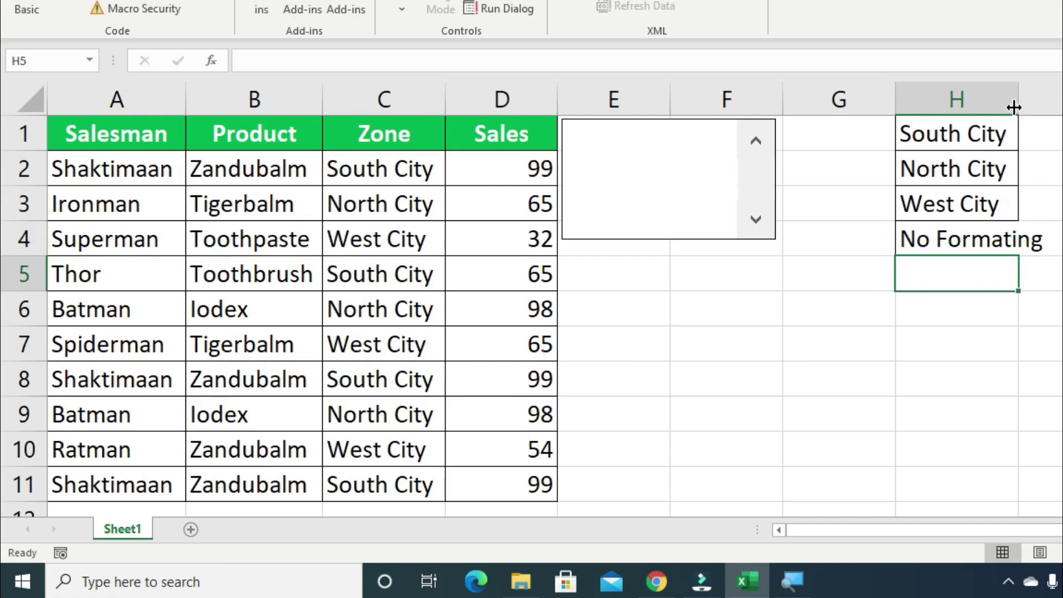
pyautogui.doubleClick(1016, 102)
pyautogui.click(996, 128)
pyautogui.moveTo(1001, 160); pyautogui.dragTo(1007, 231)
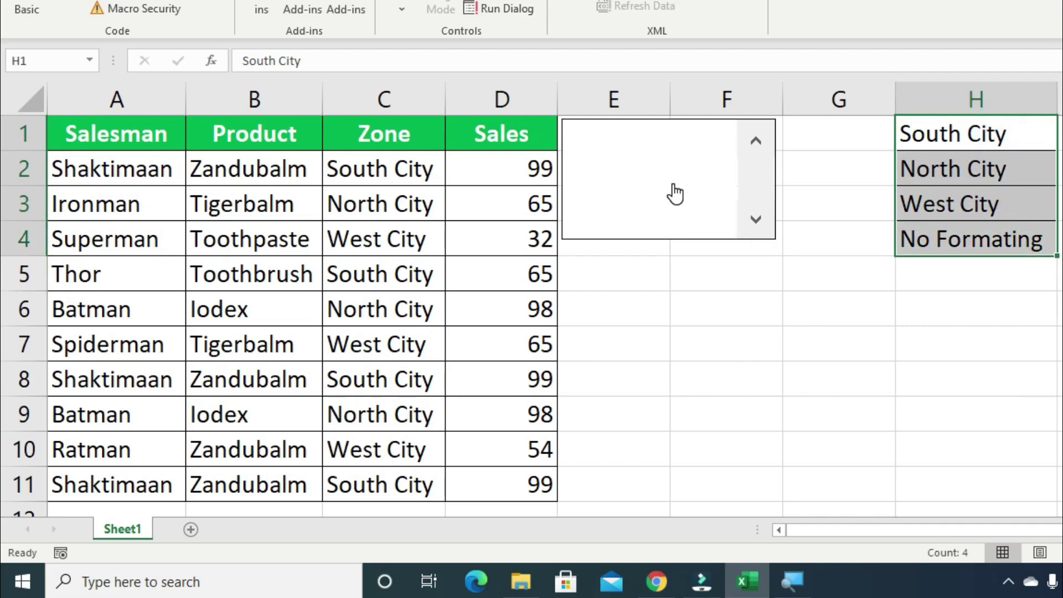
pyautogui.click(908, 227)
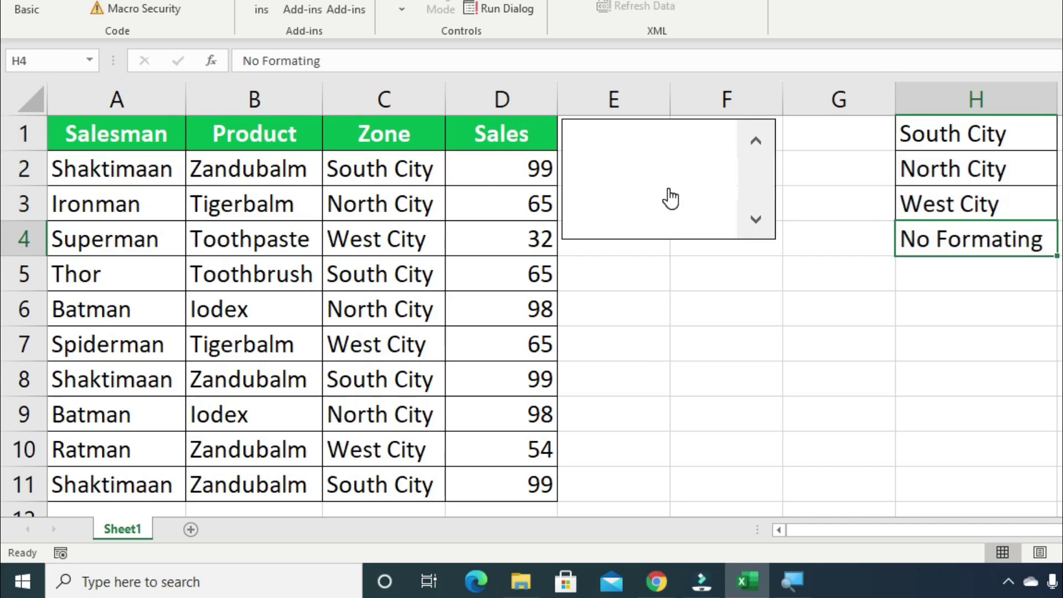
# Step: Set List Box 2's input range to $H$1:$H$4 and its cell link to $G$1
pyautogui.rightClick(668, 188)
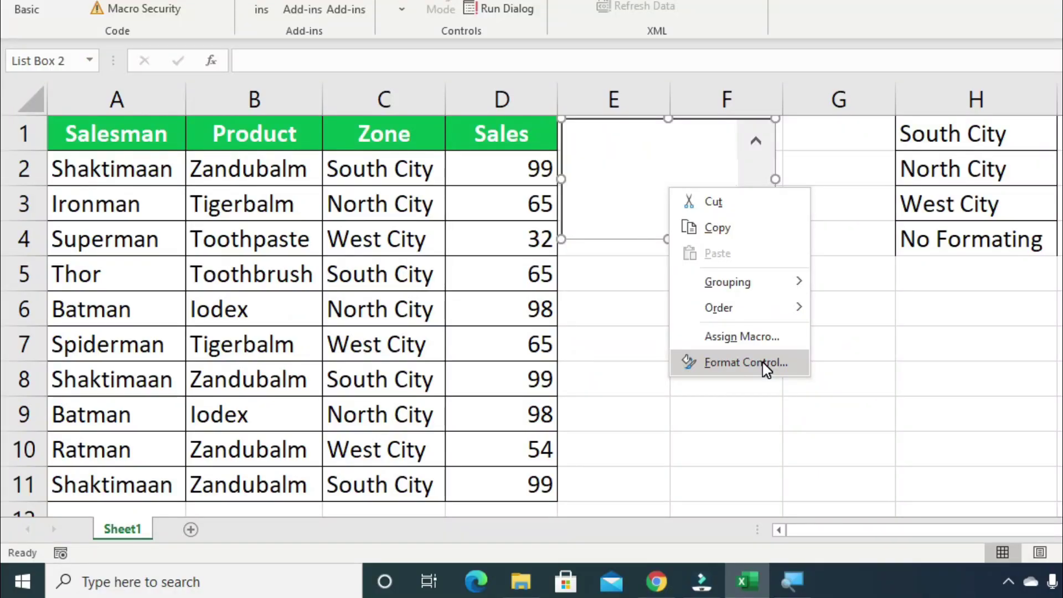
pyautogui.click(764, 363)
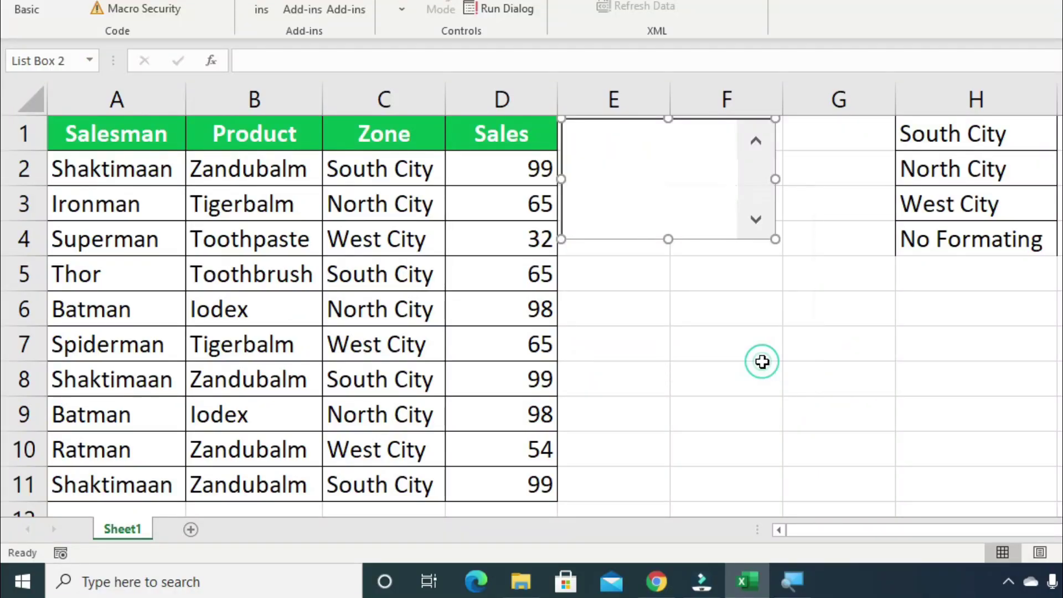
pyautogui.moveTo(474, 165); pyautogui.dragTo(645, 194)
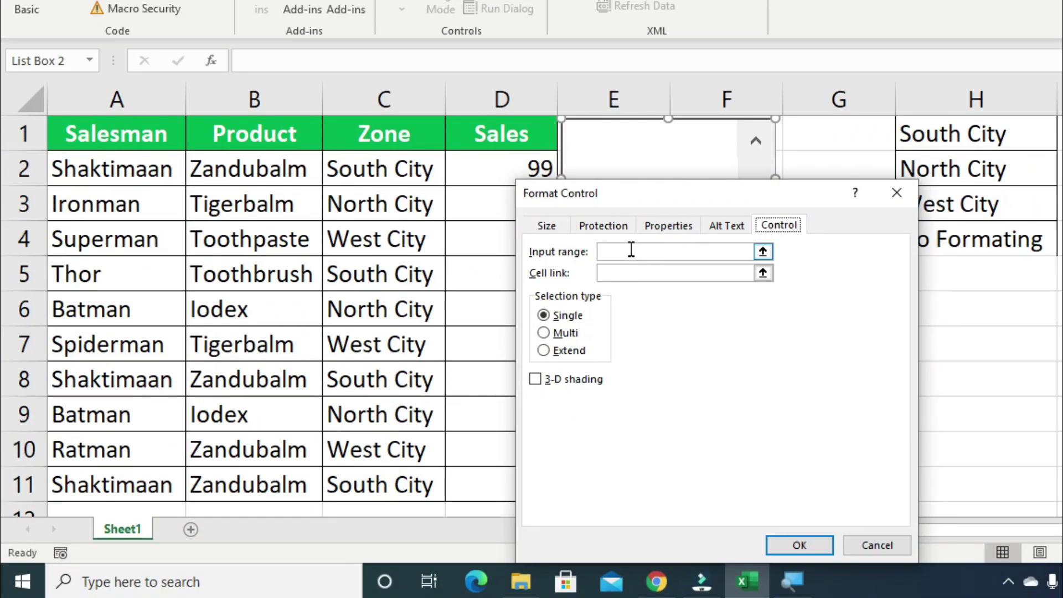
pyautogui.click(627, 249)
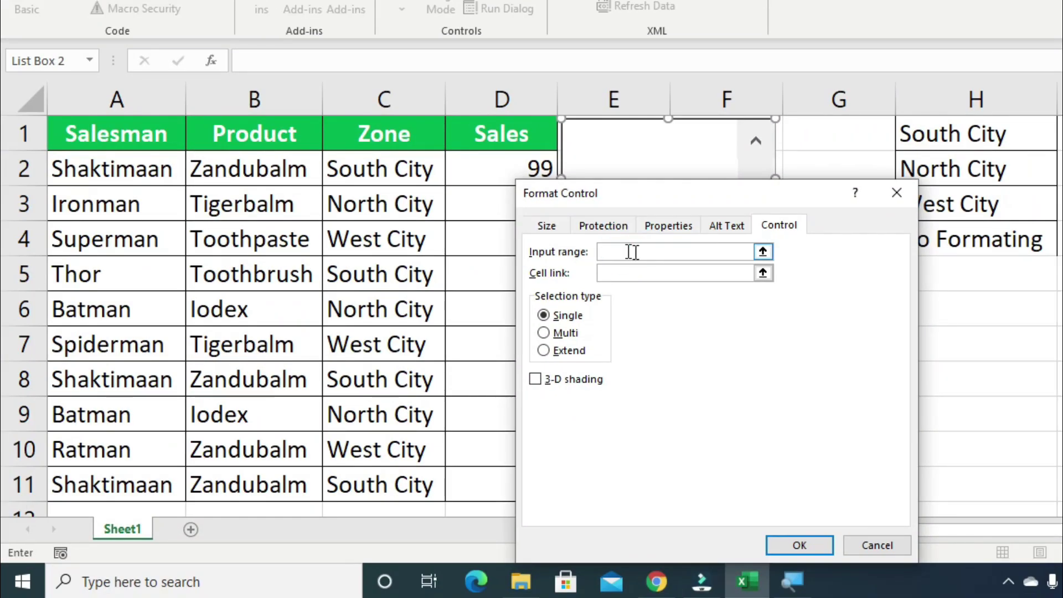
pyautogui.moveTo(983, 130); pyautogui.dragTo(996, 235)
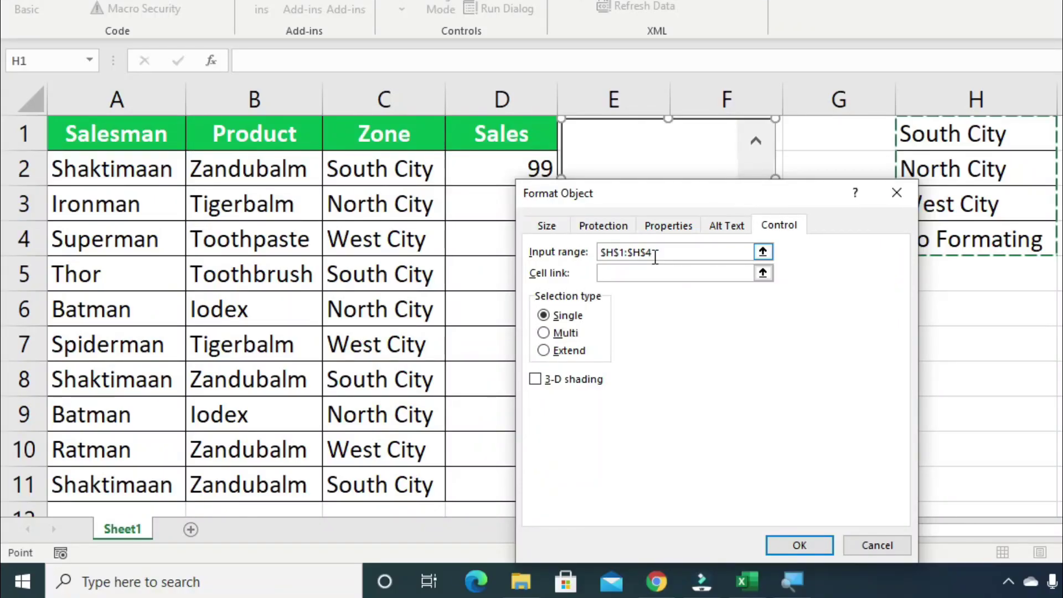
pyautogui.click(642, 273)
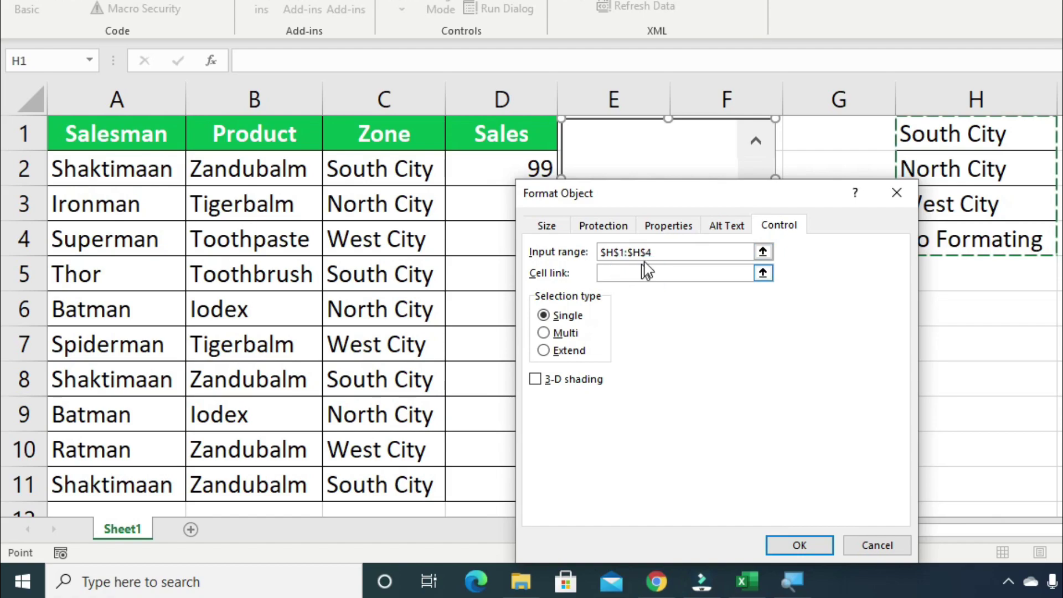
pyautogui.moveTo(666, 207); pyautogui.dragTo(590, 205)
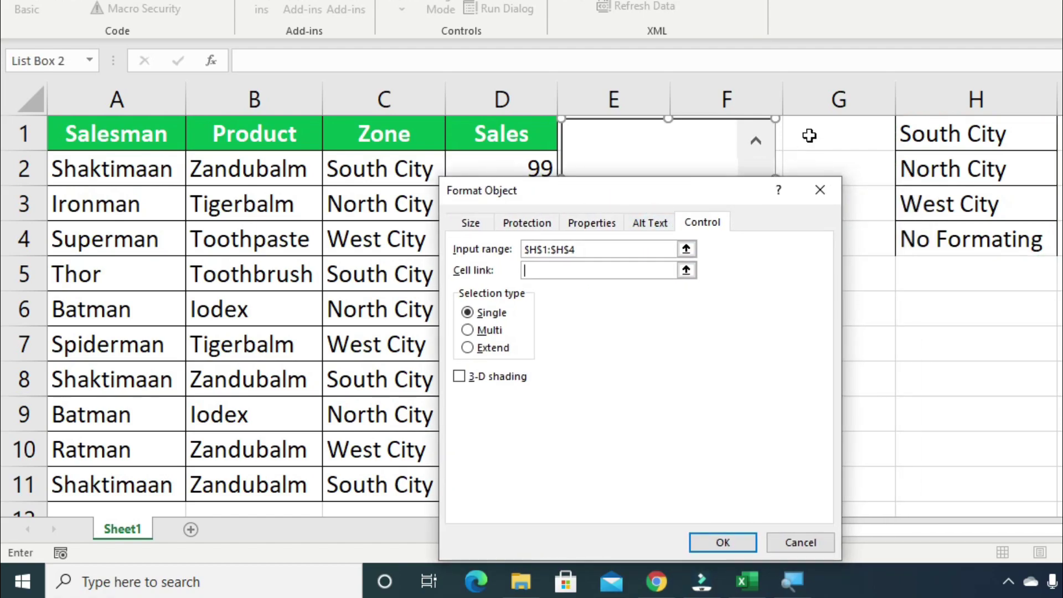
pyautogui.click(825, 135)
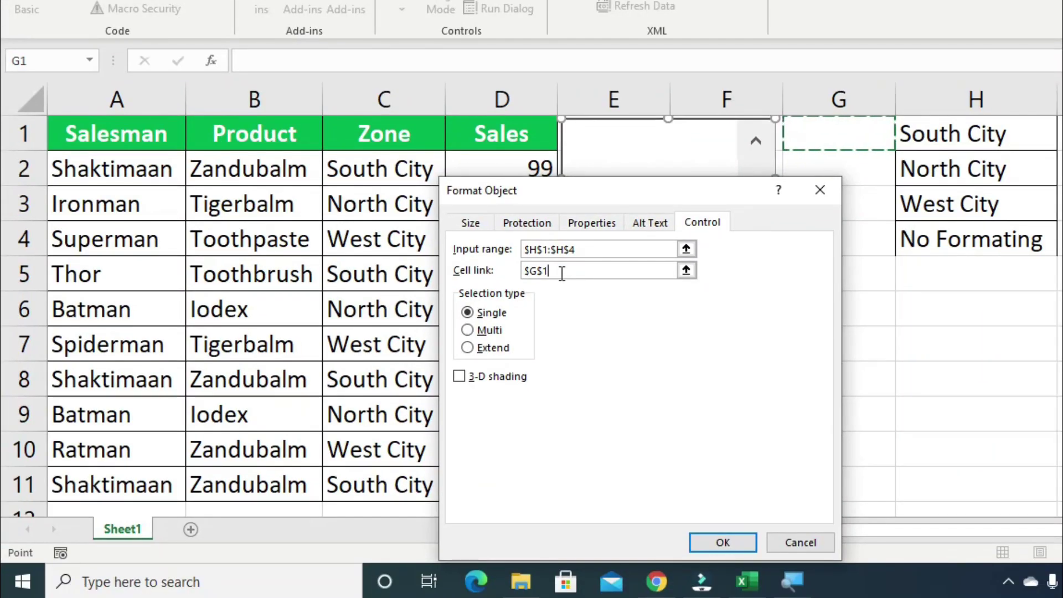
pyautogui.click(731, 541)
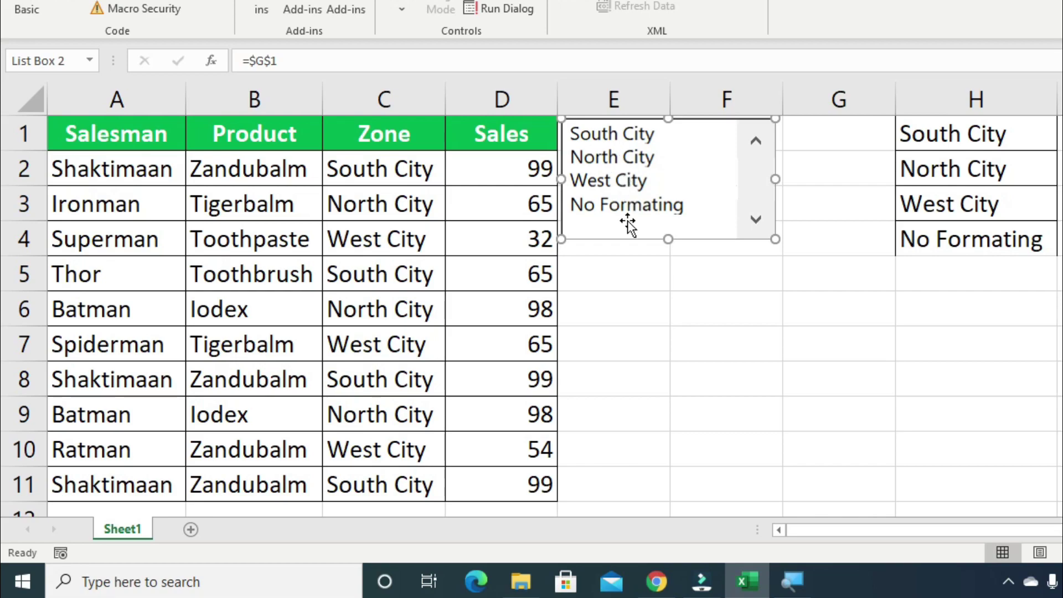
# Step: Pick each zone in the list box and watch G1 change from 1 to 4
pyautogui.click(659, 325)
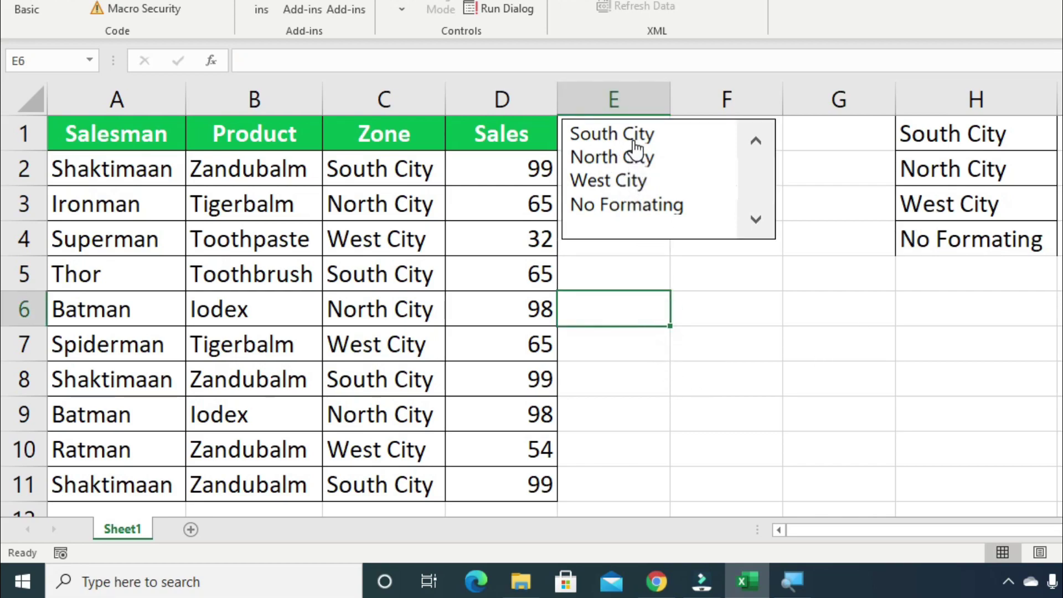
pyautogui.click(636, 134)
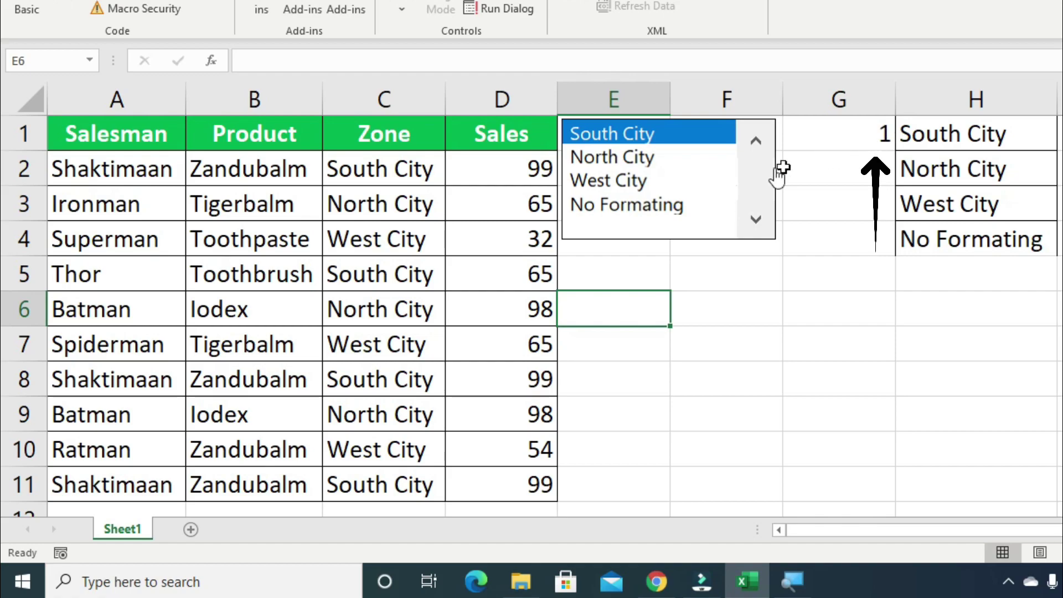
pyautogui.click(635, 163)
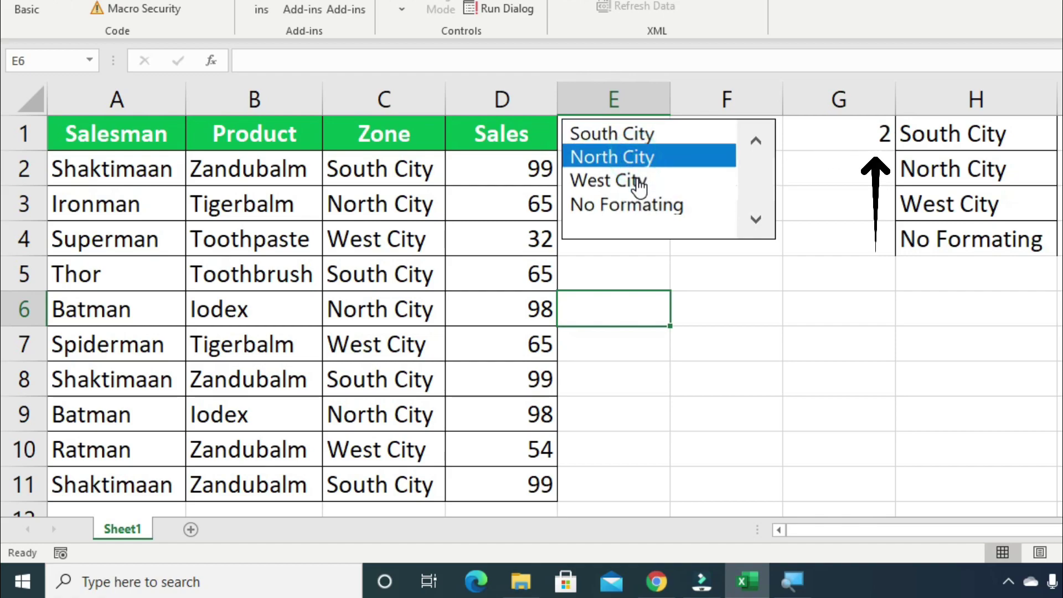
pyautogui.click(637, 181)
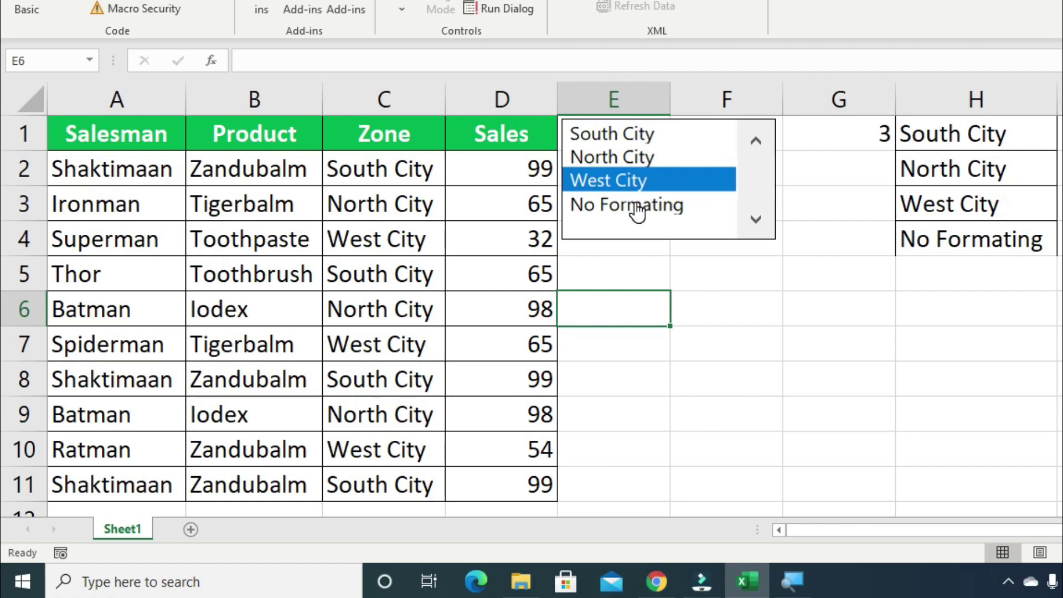
pyautogui.click(639, 206)
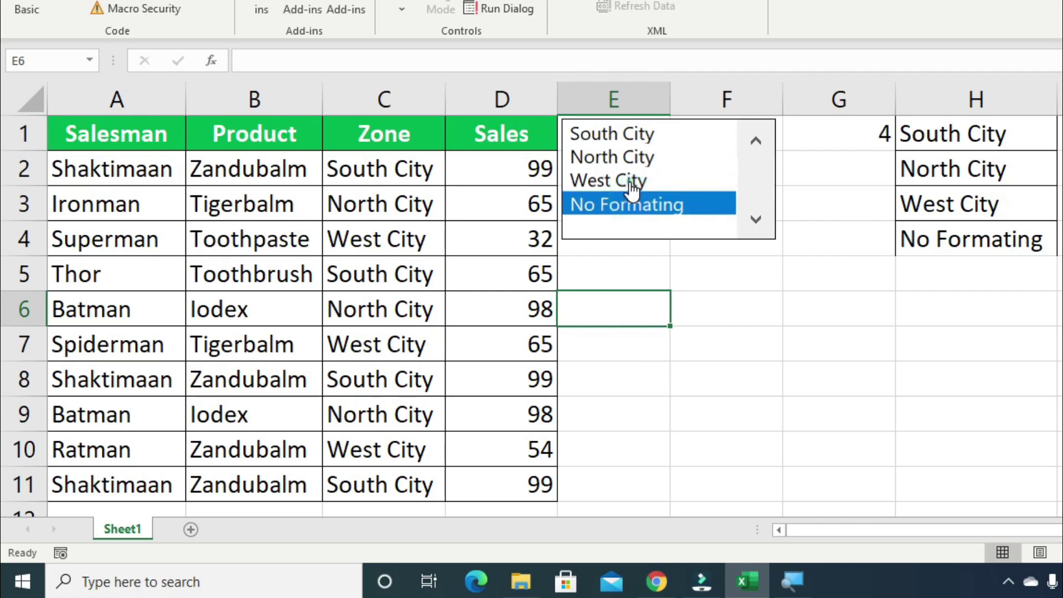
pyautogui.click(631, 179)
pyautogui.click(631, 157)
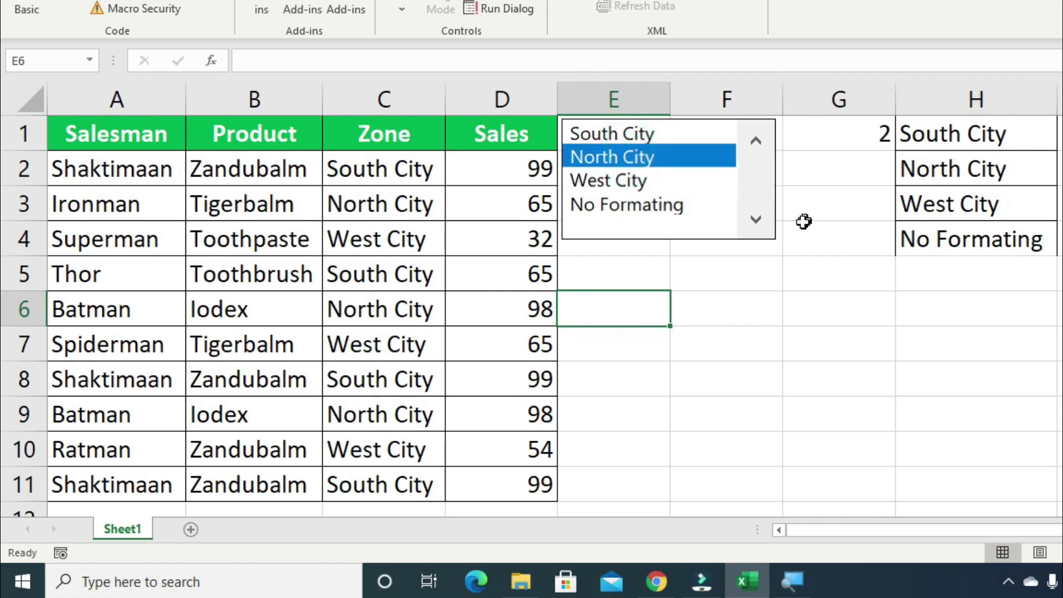
# Step: Enlarge the list box slightly and click through all four zones again, ending on No Formating
pyautogui.rightClick(737, 216)
pyautogui.press('Escape')
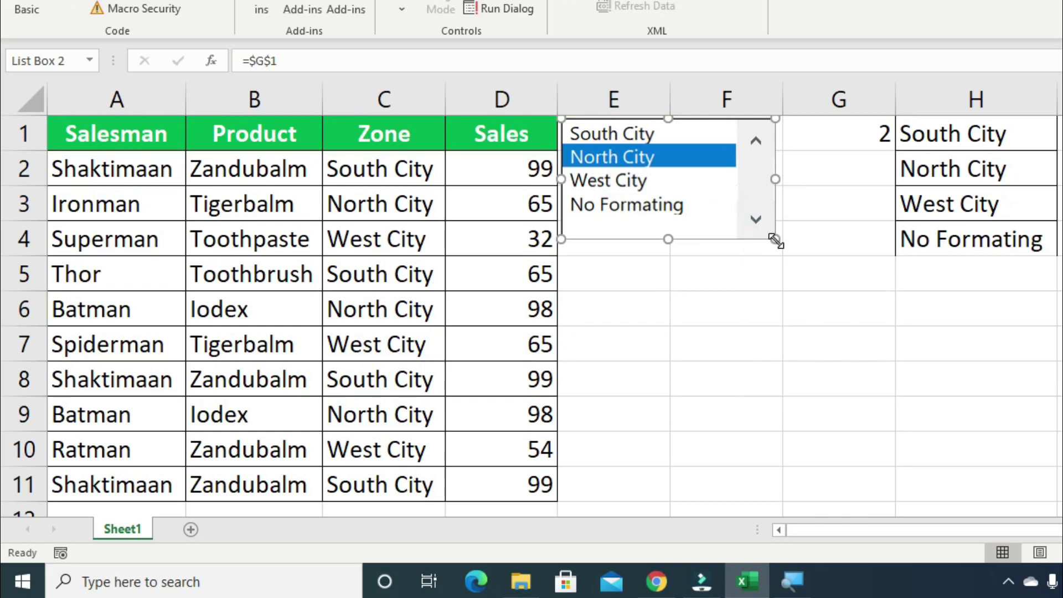
pyautogui.moveTo(774, 240); pyautogui.dragTo(780, 251)
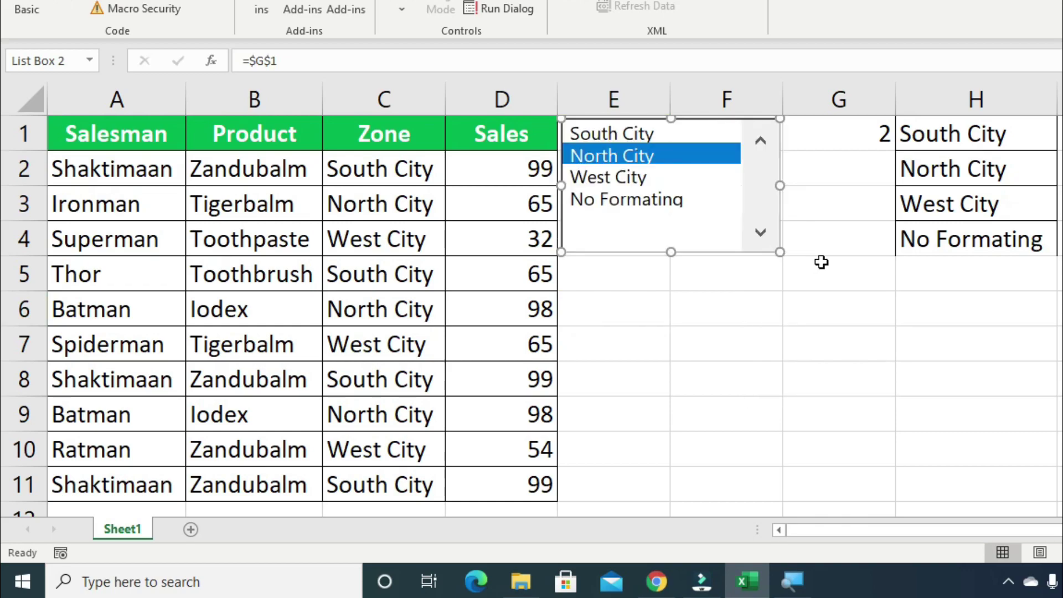
pyautogui.click(819, 261)
pyautogui.click(631, 132)
pyautogui.click(634, 157)
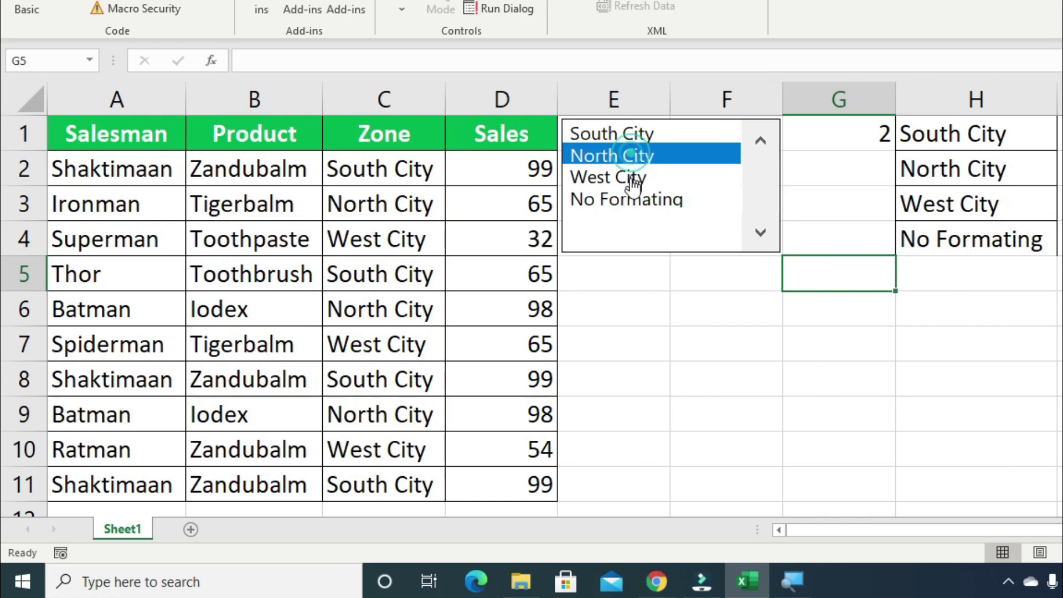
pyautogui.click(629, 177)
pyautogui.click(633, 201)
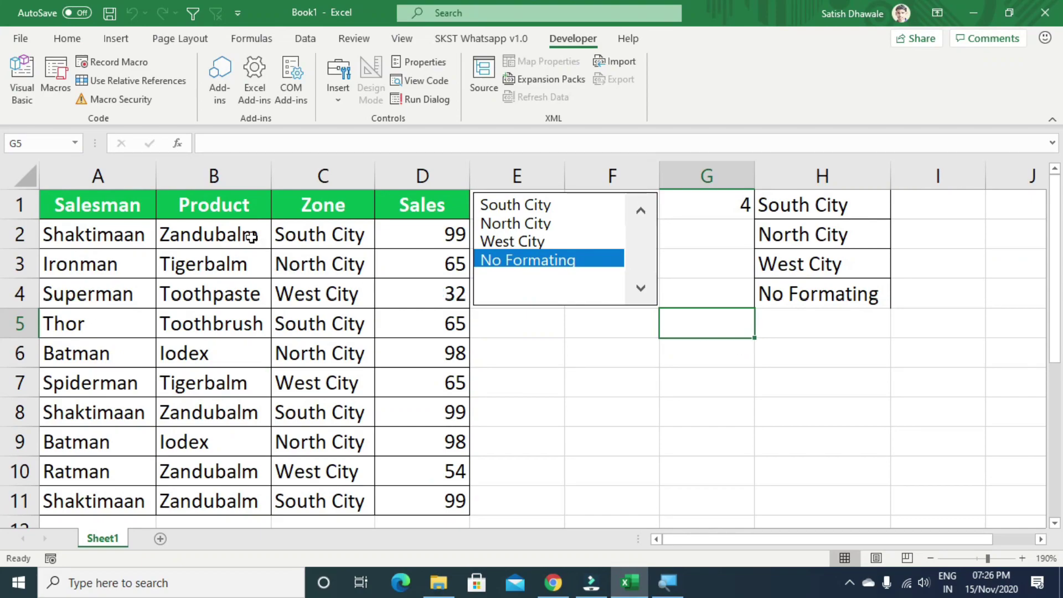
# Step: Copy the product names B2:B6 into I1:I5 and autofit column I
pyautogui.moveTo(251, 236); pyautogui.dragTo(243, 343)
pyautogui.hotkey('ctrl', 'c')
pyautogui.click(949, 207)
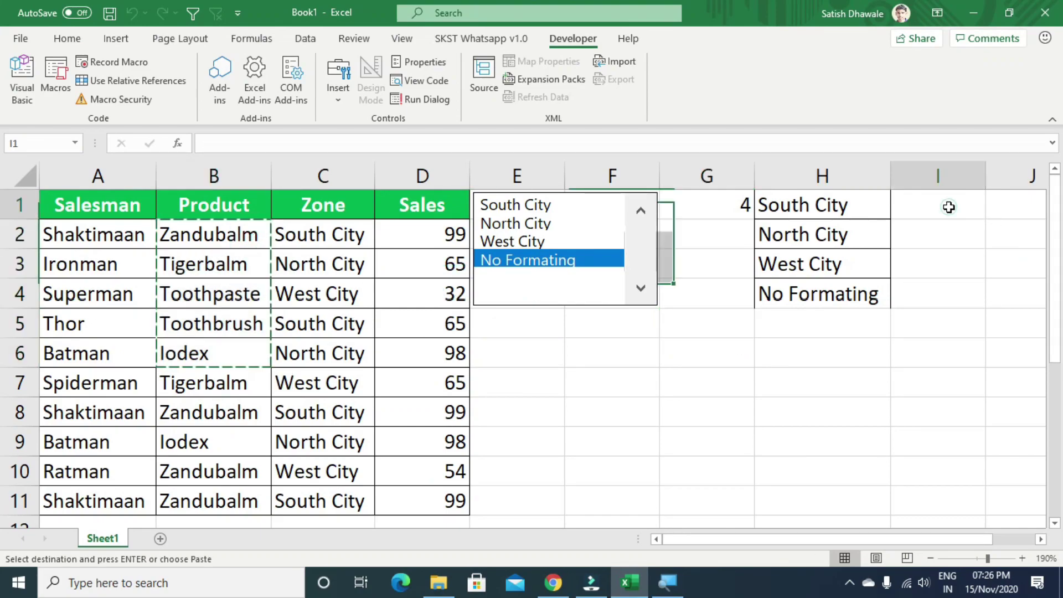
pyautogui.hotkey('ctrl', 'v')
pyautogui.doubleClick(985, 176)
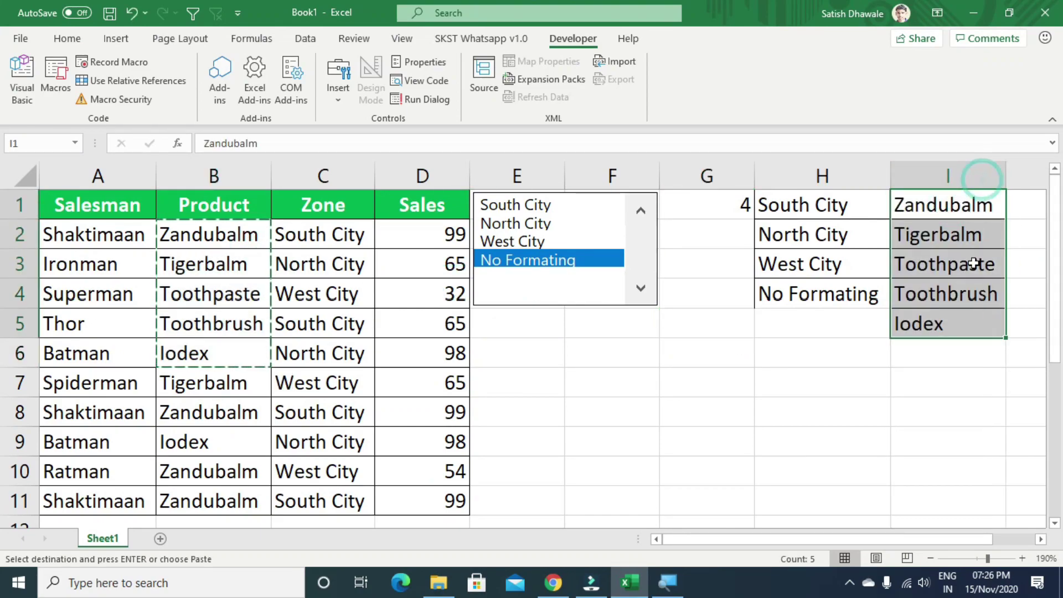
# Step: Enter No Formatting in I6 below the product list
pyautogui.click(948, 353)
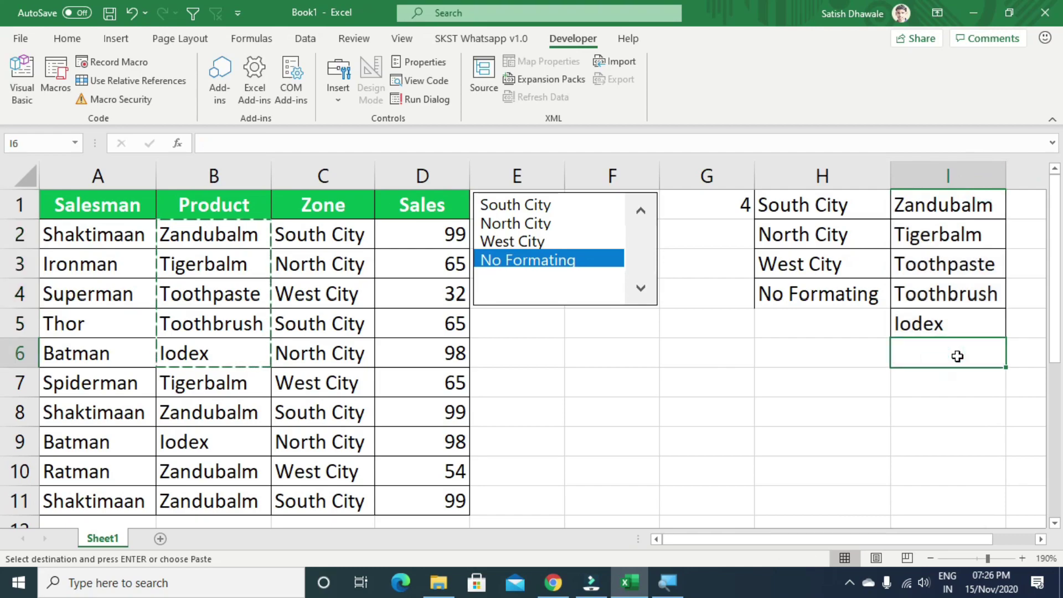
pyautogui.write('No ')
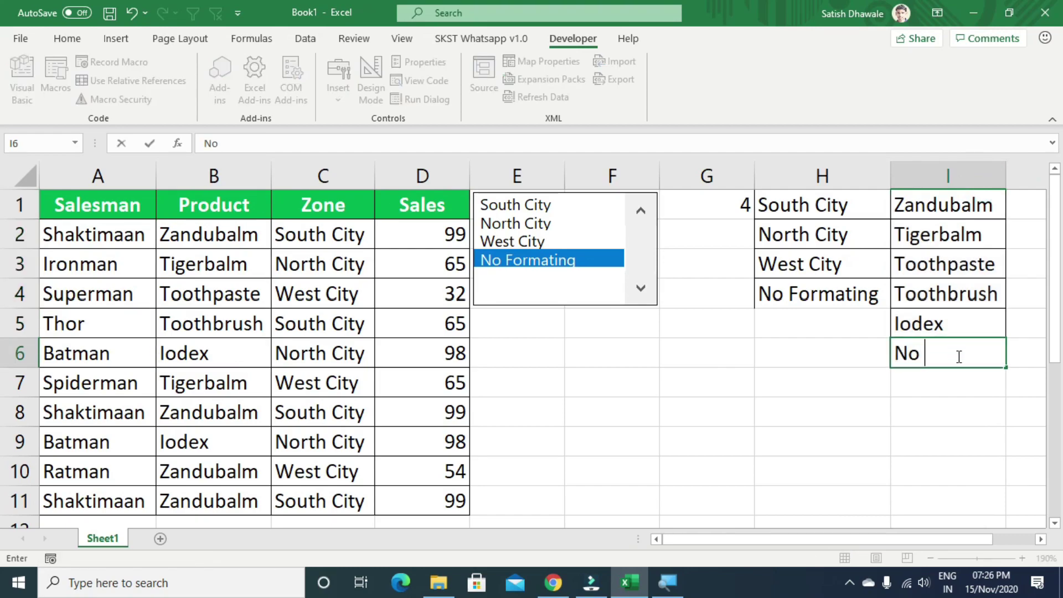
pyautogui.write('Form')
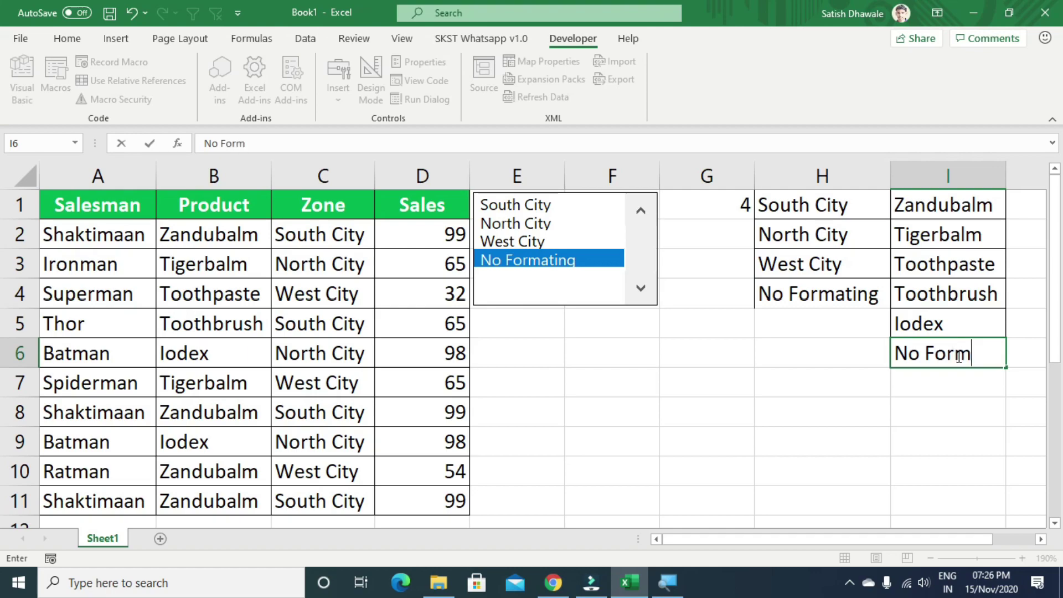
pyautogui.write('aatin')
pyautogui.press('BackSpace')
pyautogui.press('BackSpace')
pyautogui.press('BackSpace')
pyautogui.write('tting')
pyautogui.press('Return')
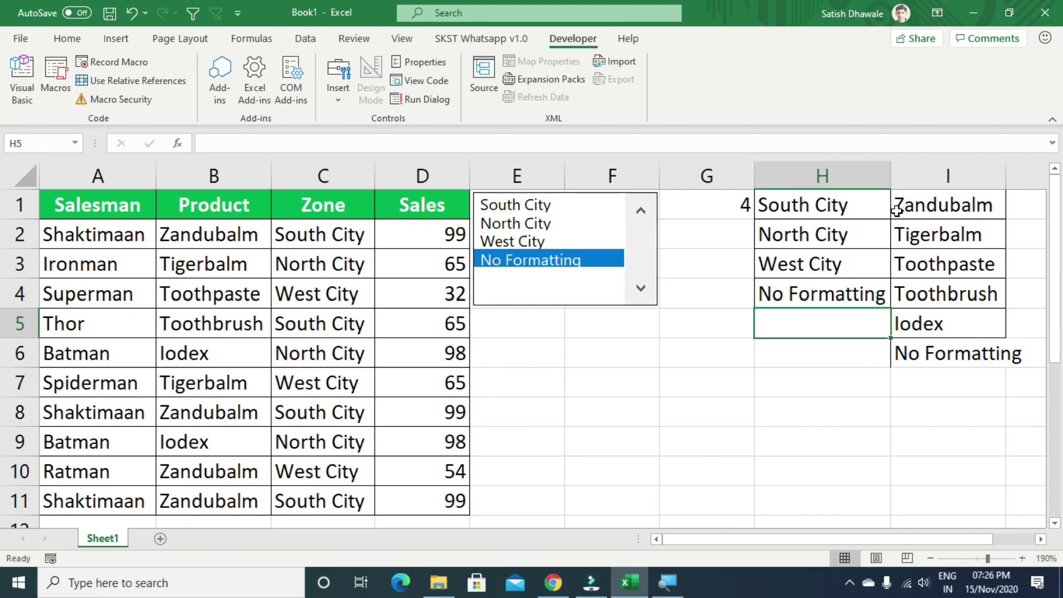
pyautogui.moveTo(943, 215)
pyautogui.mouseDown()
pyautogui.moveTo(913, 323)
pyautogui.moveTo(945, 354)
pyautogui.moveTo(931, 355)
pyautogui.mouseUp()
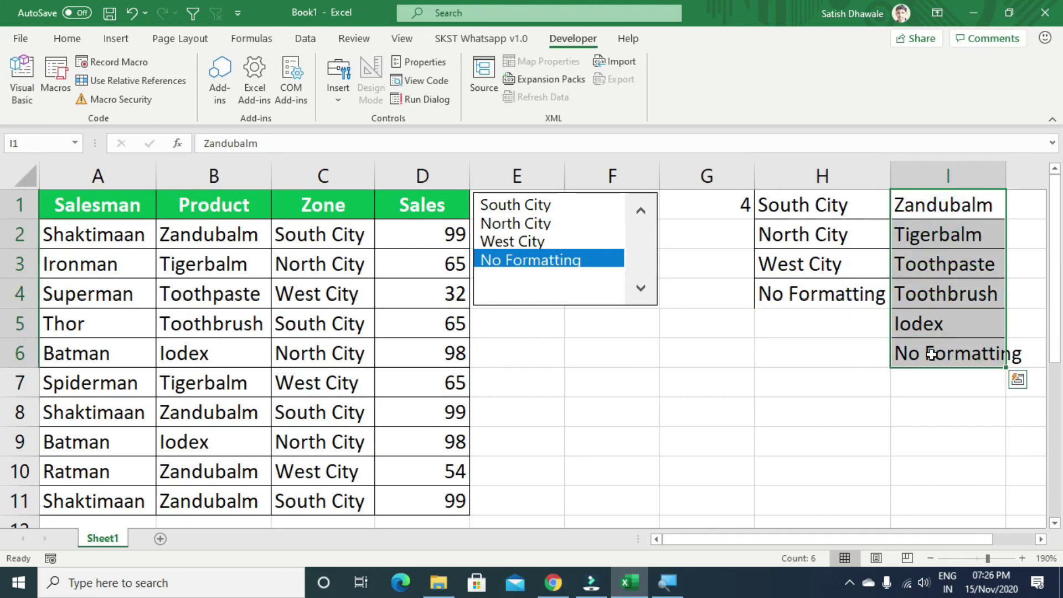
pyautogui.click(516, 325)
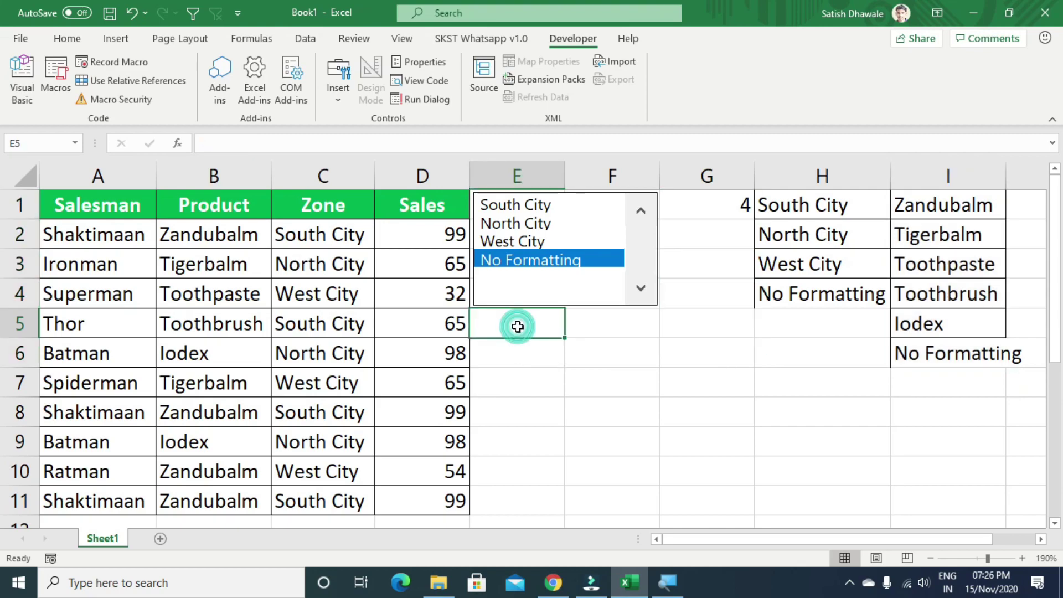
pyautogui.click(579, 42)
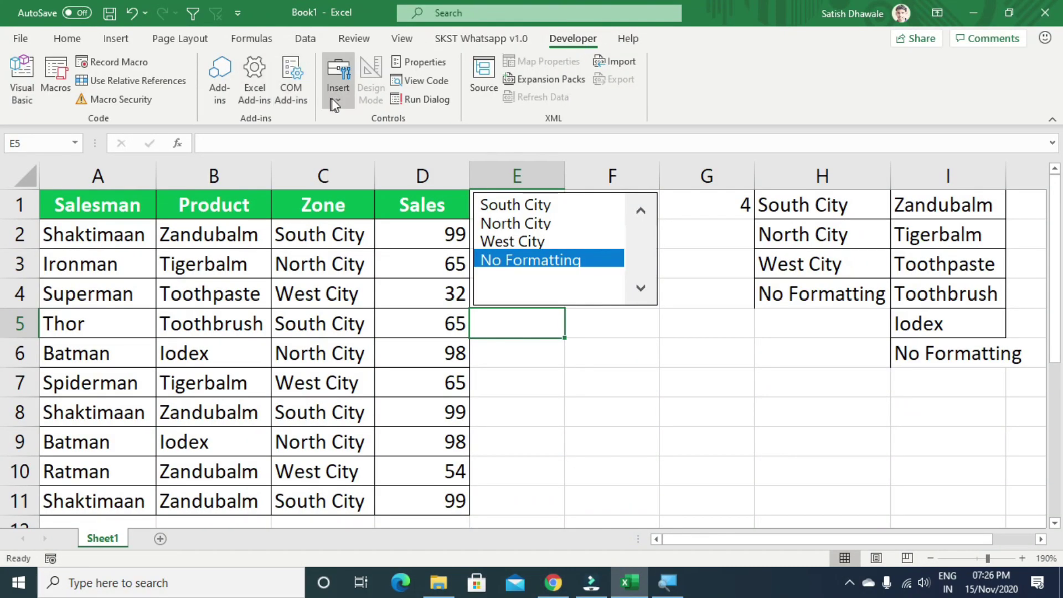
# Step: Draw an option button form control over E5:F6 and relabel it Zandubalm
pyautogui.click(334, 101)
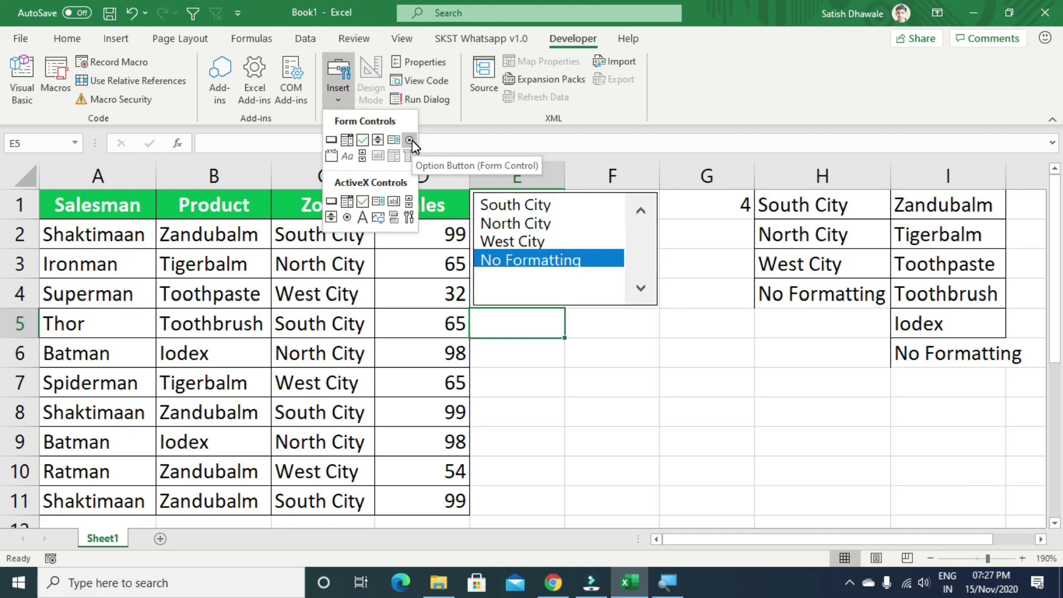
pyautogui.click(410, 140)
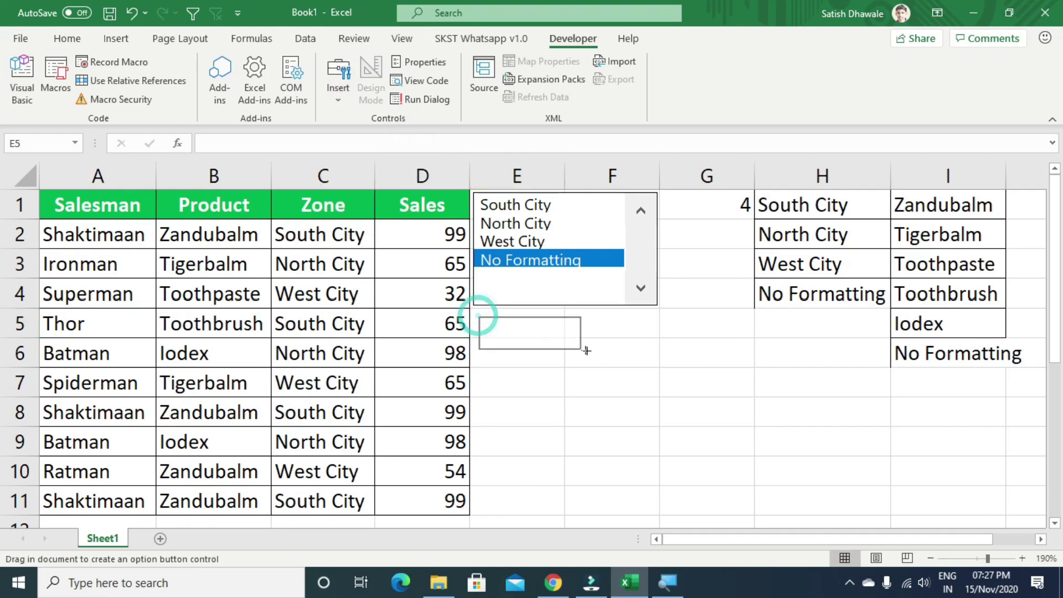
pyautogui.moveTo(476, 315); pyautogui.dragTo(655, 349)
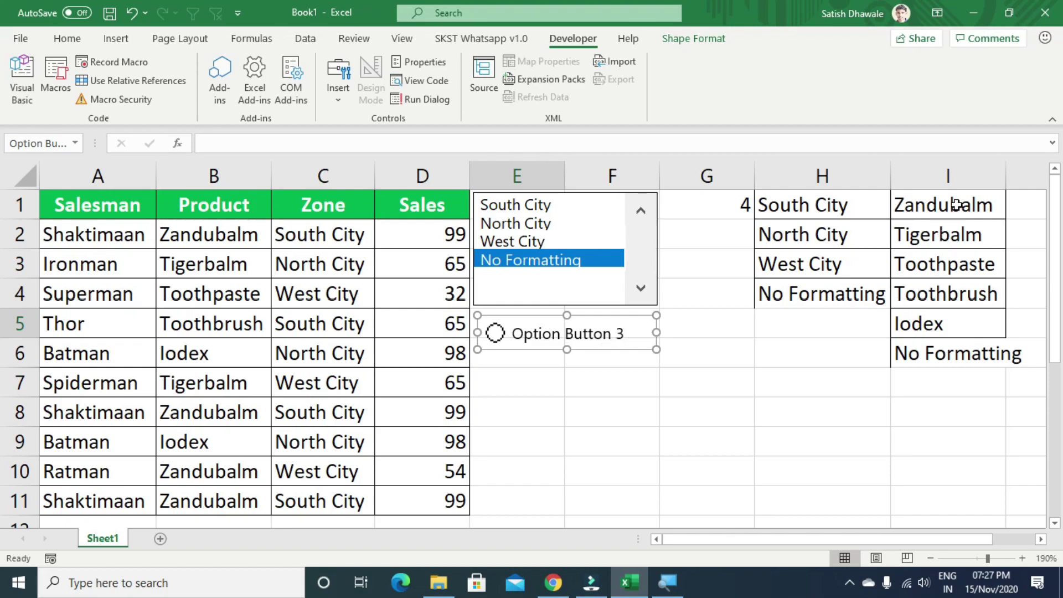
pyautogui.click(510, 334)
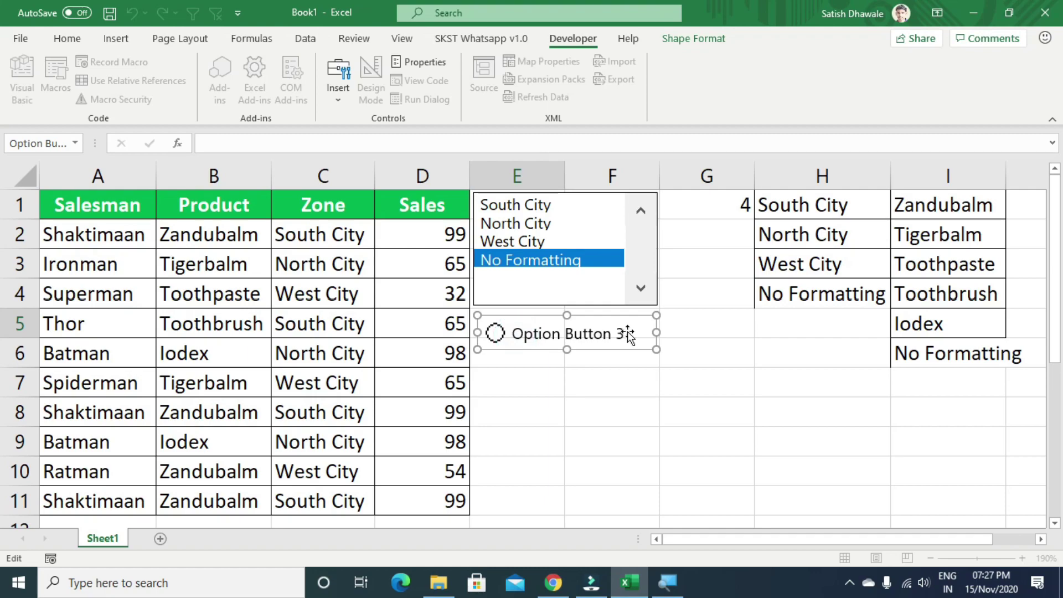
pyautogui.press('Delete')
pyautogui.press('Delete')
pyautogui.press('Delete')
pyautogui.press('Delete')
pyautogui.press('Delete')
pyautogui.press('Delete')
pyautogui.press('Delete')
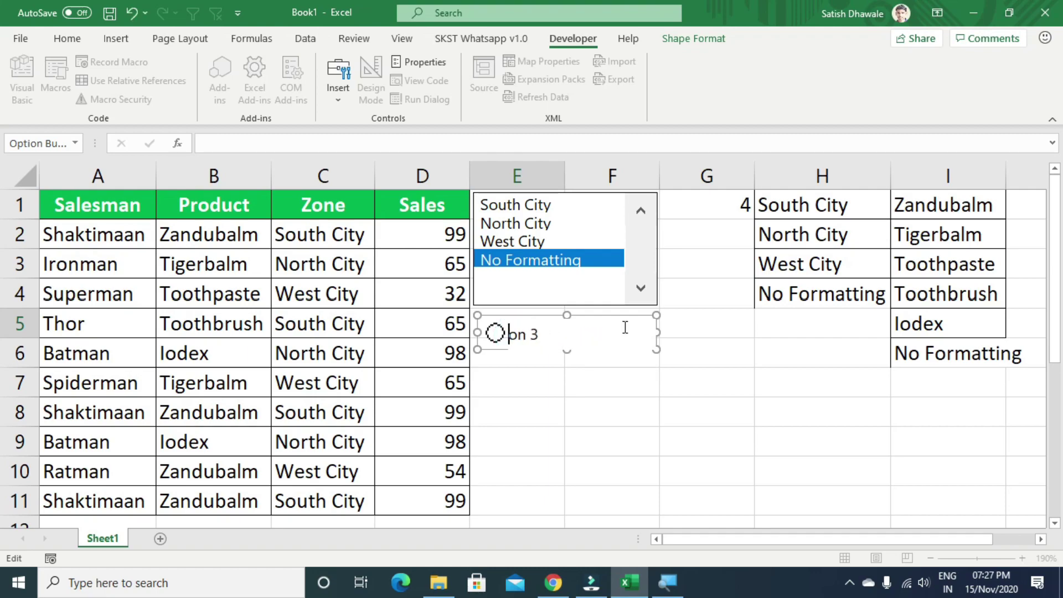
pyautogui.write('Zandu')
pyautogui.write('balm')
pyautogui.click(556, 349)
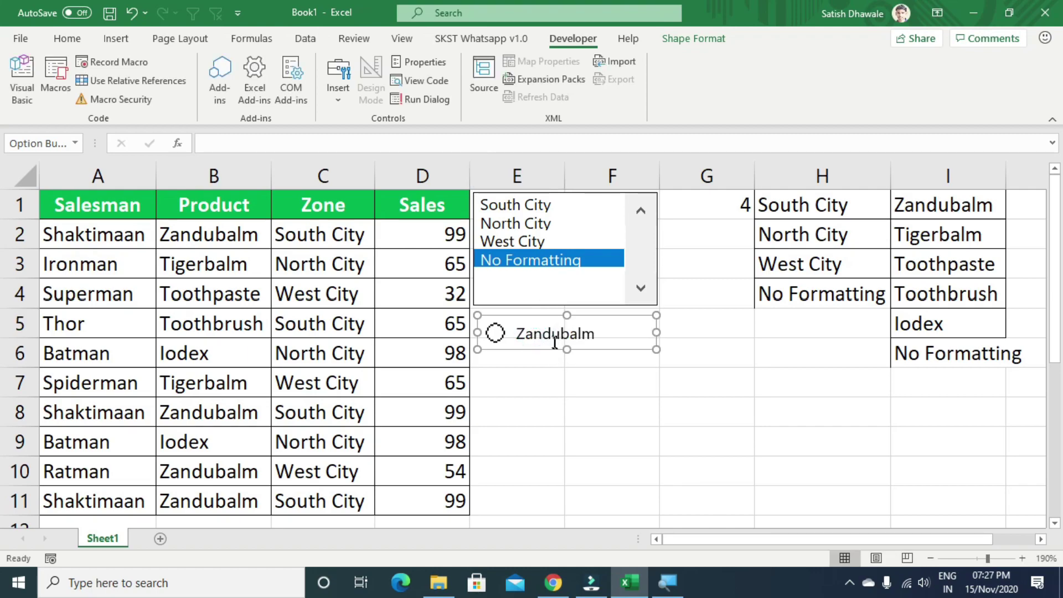
# Step: Link the Zandubalm option button to $G$2, checked by default, and confirm G2 reads 1
pyautogui.rightClick(554, 337)
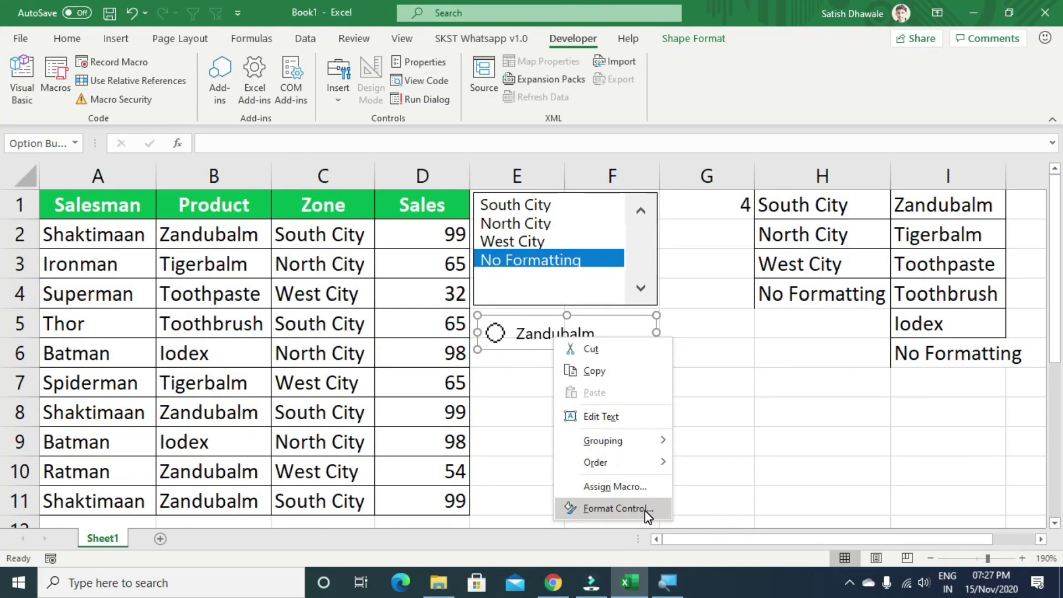
pyautogui.click(615, 508)
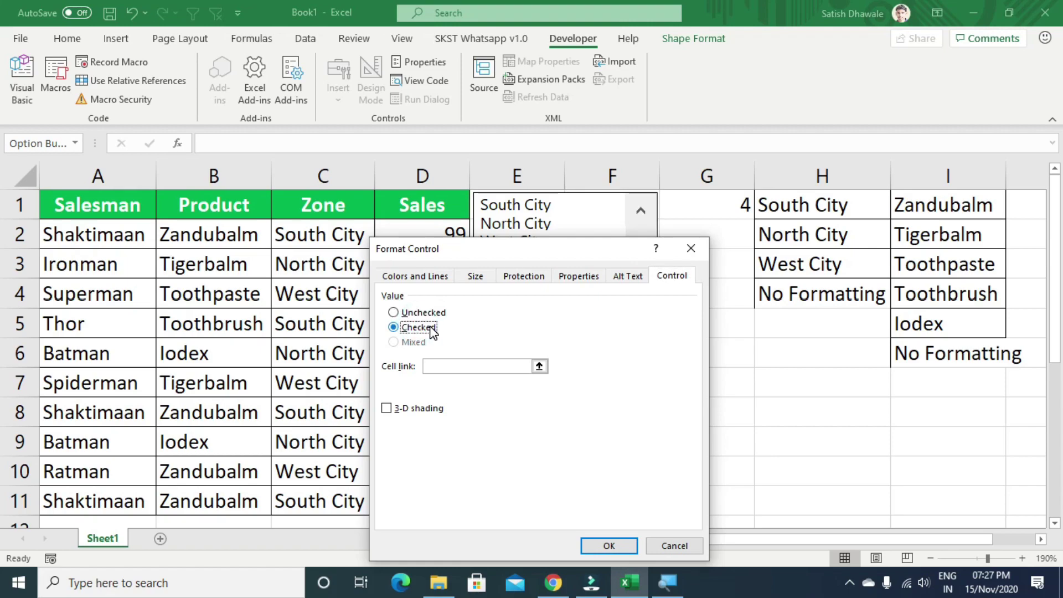
pyautogui.click(439, 365)
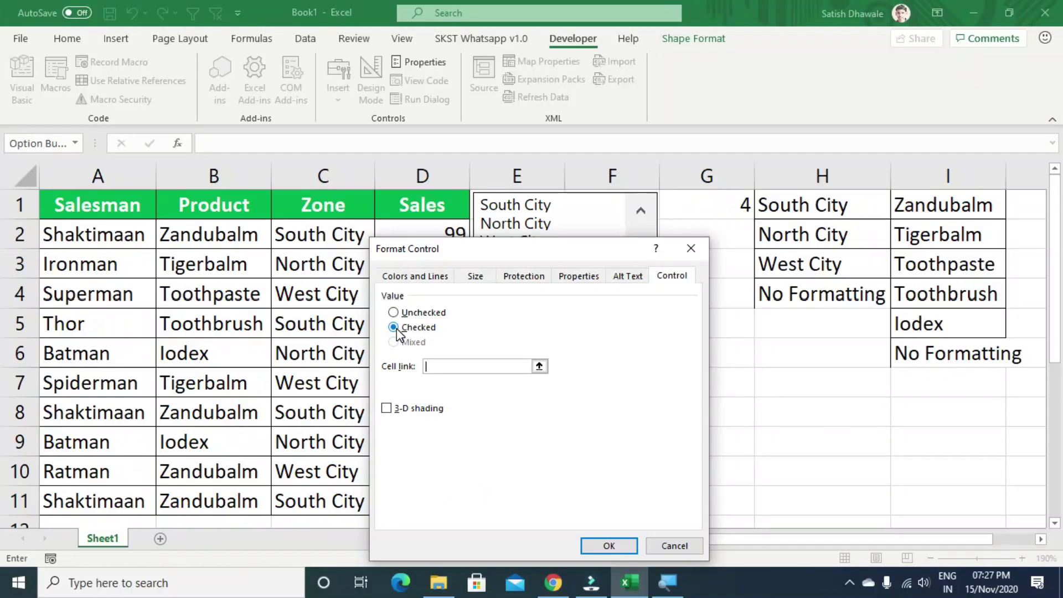
pyautogui.click(739, 233)
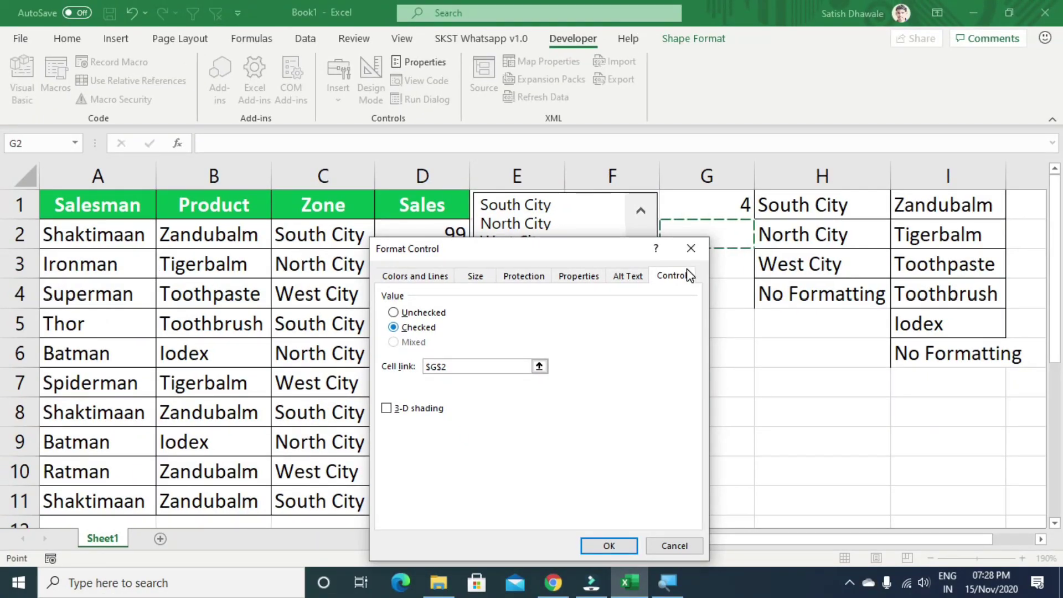
pyautogui.click(686, 275)
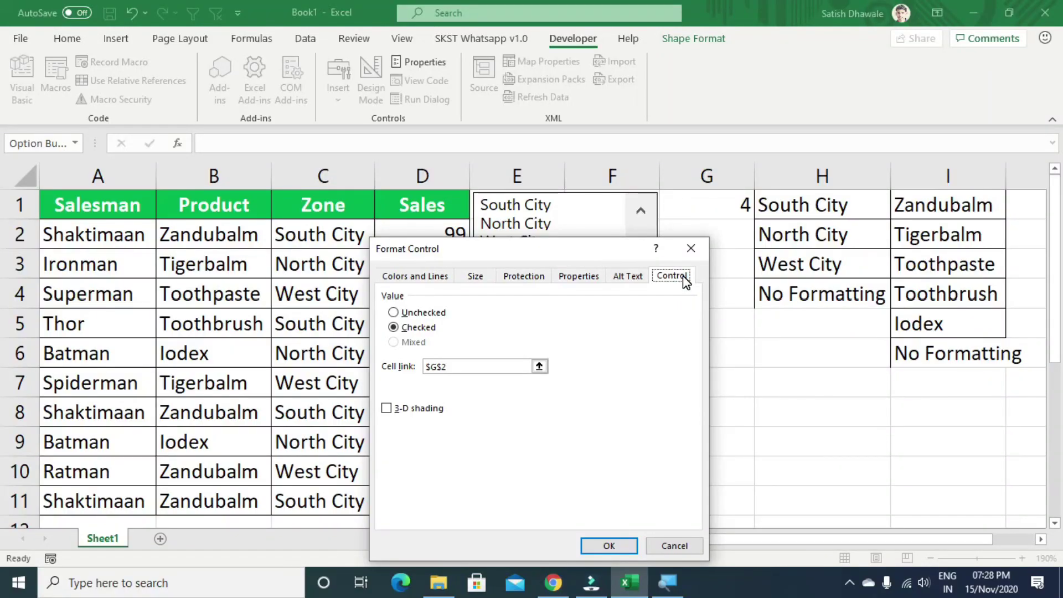
pyautogui.click(393, 327)
pyautogui.click(611, 545)
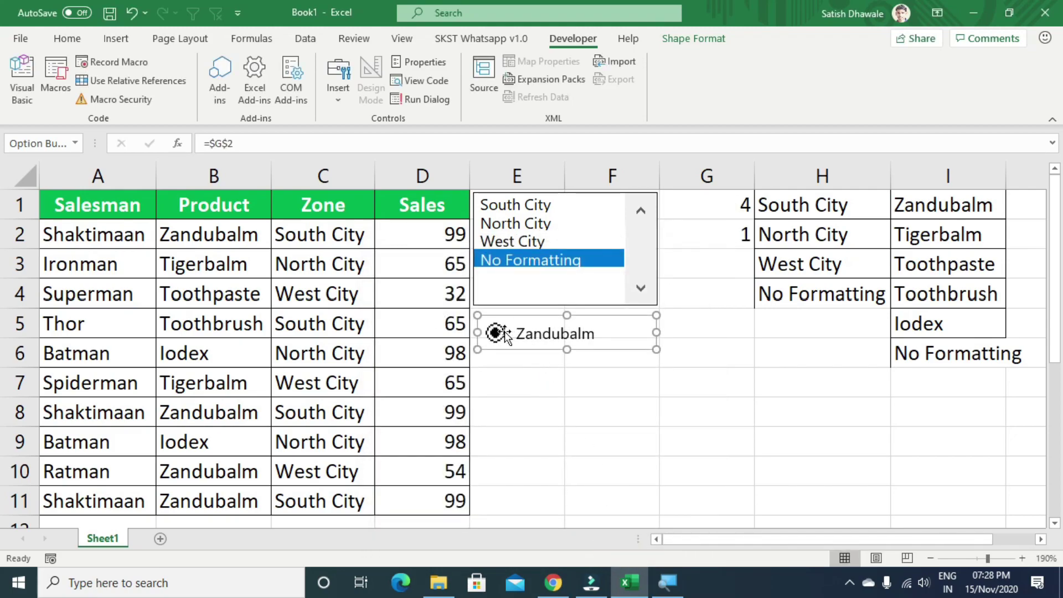
pyautogui.click(744, 233)
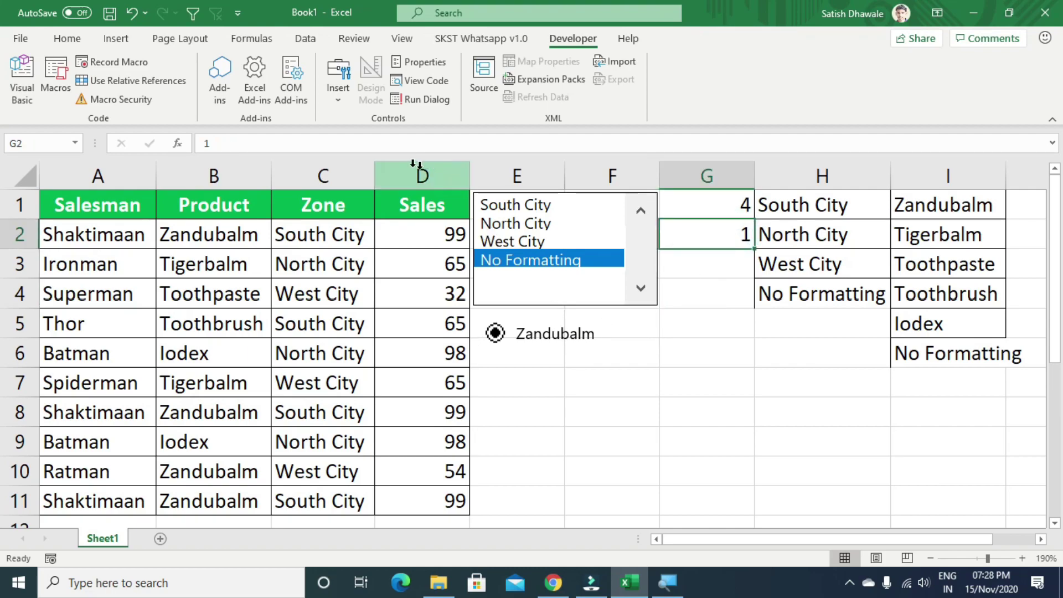
pyautogui.click(335, 104)
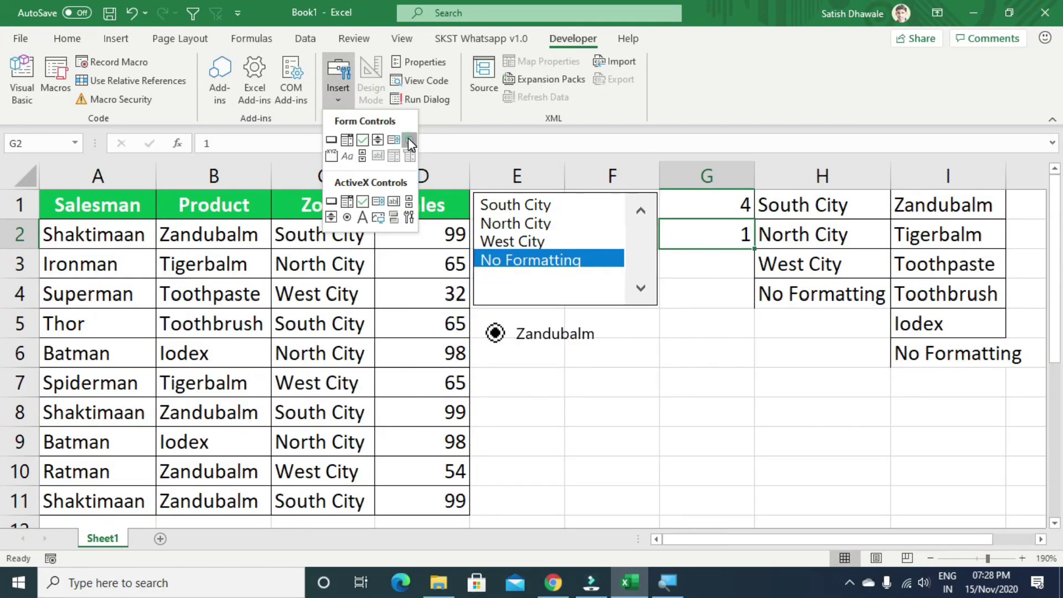
# Step: Draw a second option button below Zandubalm and label it Tigerbalm
pyautogui.click(409, 141)
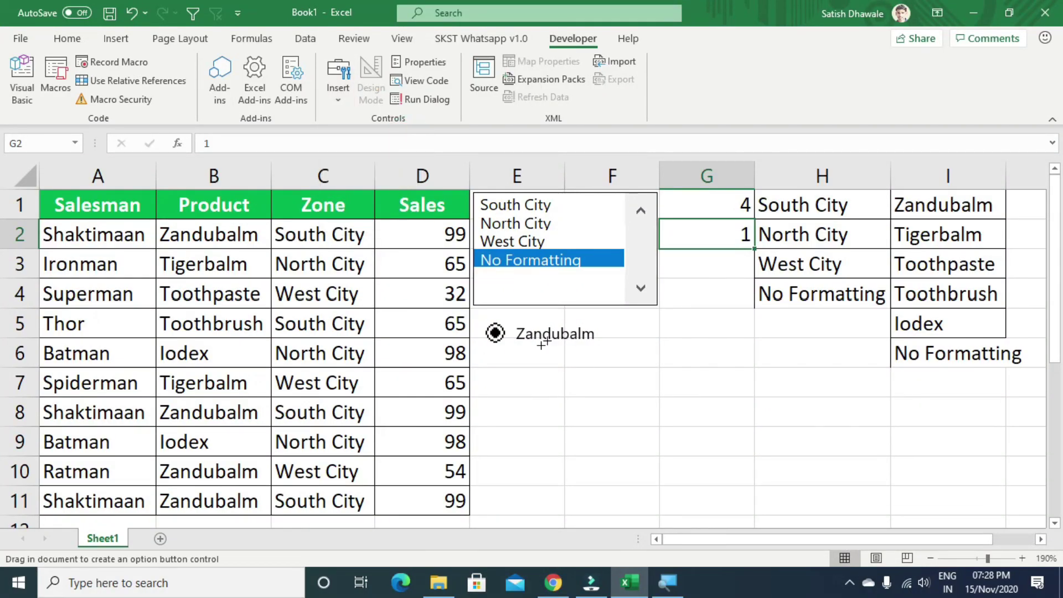
pyautogui.click(494, 363)
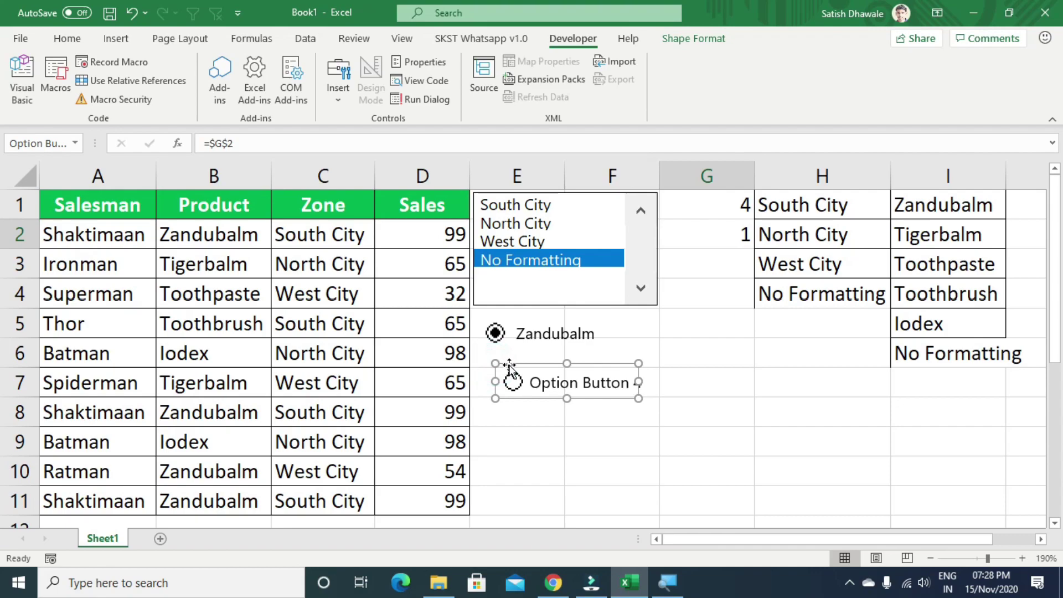
pyautogui.moveTo(507, 361); pyautogui.dragTo(502, 351)
pyautogui.click(503, 352)
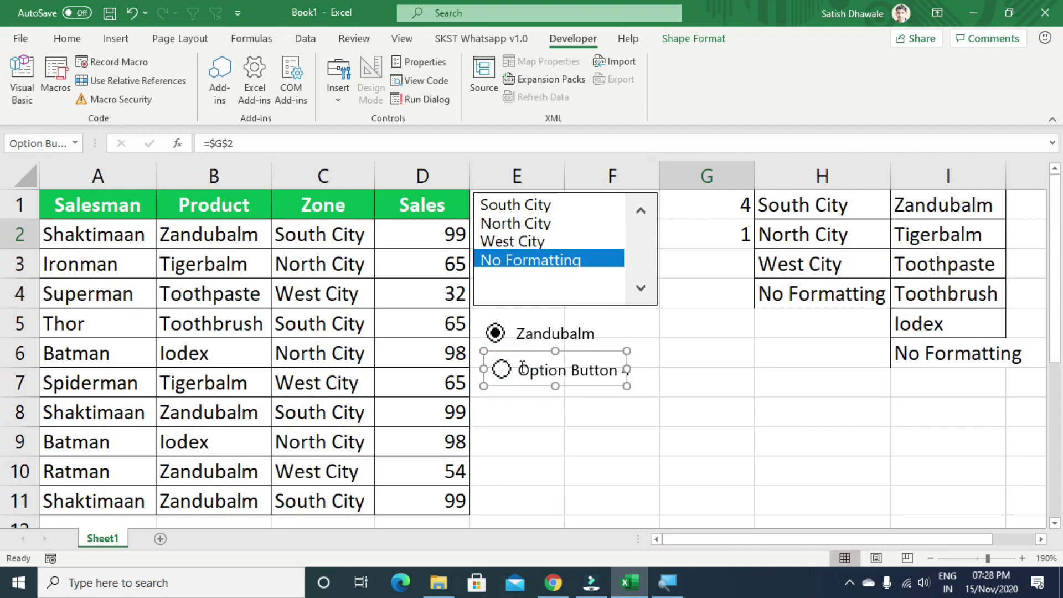
pyautogui.click(522, 368)
pyautogui.press('Delete')
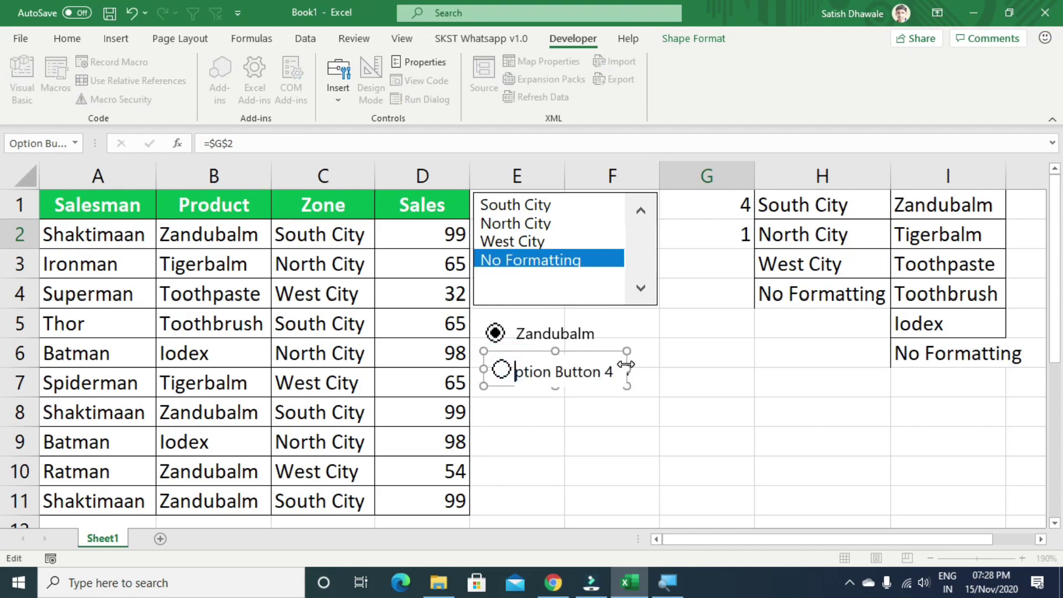
pyautogui.press('Delete')
pyautogui.press('Delete')
pyautogui.press('Delete')
pyautogui.write('iger')
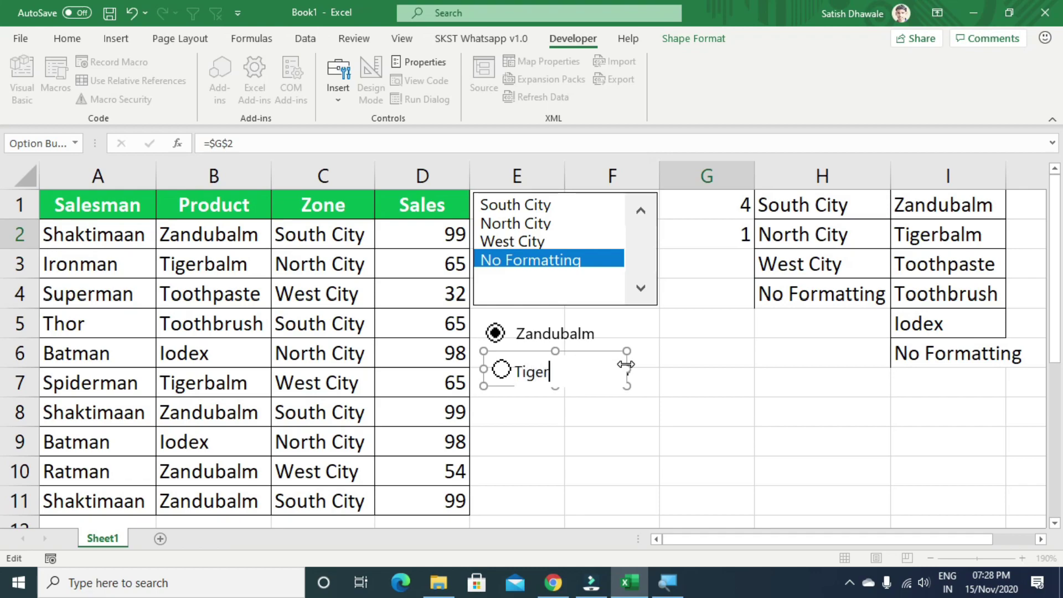
pyautogui.write('balm')
pyautogui.click(624, 411)
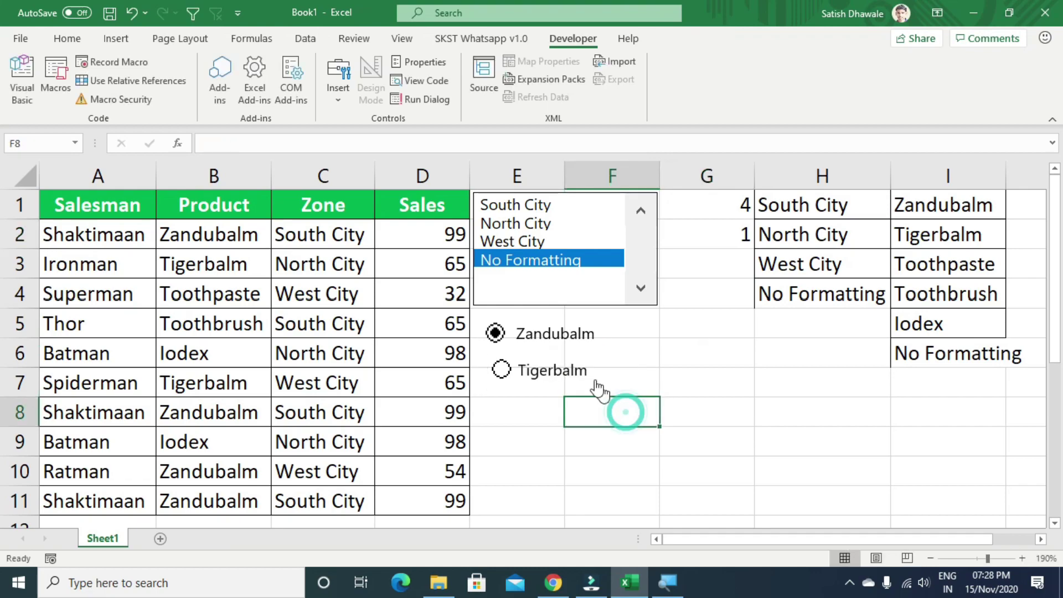
# Step: Align Tigerbalm under Zandubalm and test it: Tigerbalm sets G2 to 2, Zandubalm to 1
pyautogui.rightClick(564, 359)
pyautogui.press('Escape')
pyautogui.moveTo(559, 349); pyautogui.dragTo(564, 344)
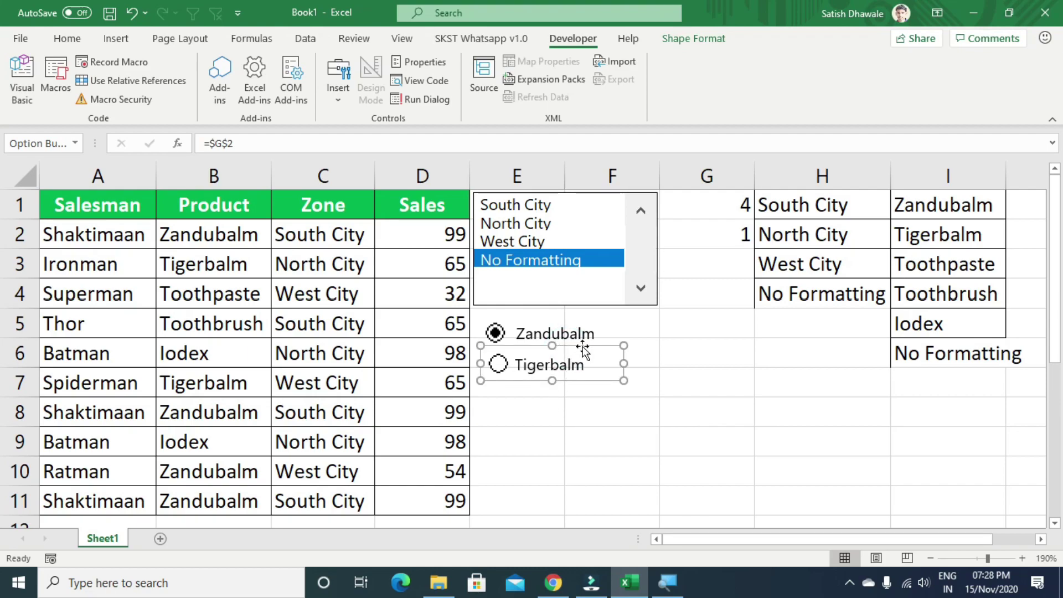
pyautogui.moveTo(583, 347); pyautogui.dragTo(578, 347)
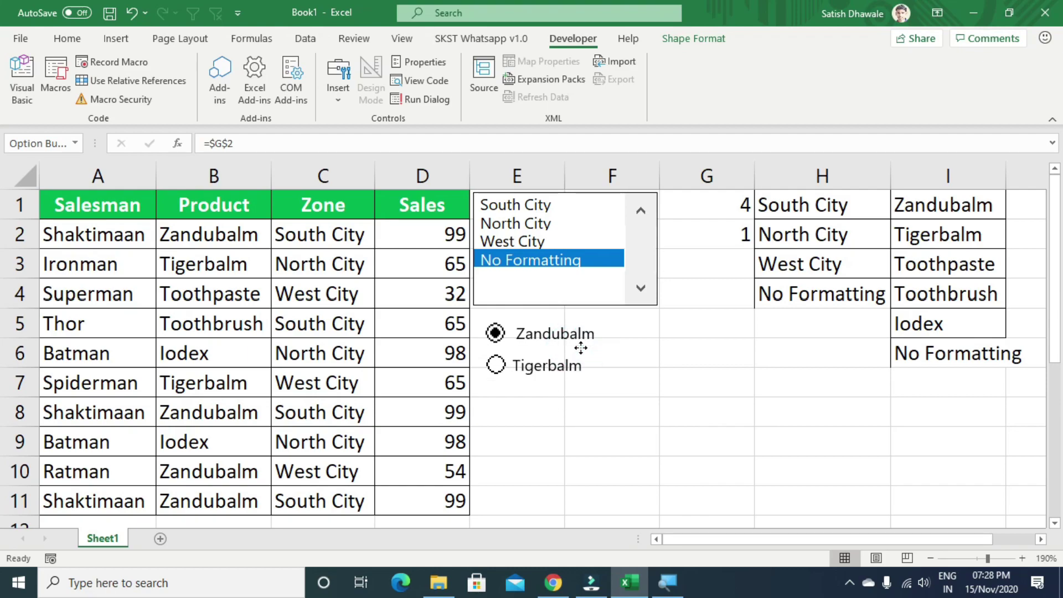
pyautogui.click(564, 410)
pyautogui.click(494, 367)
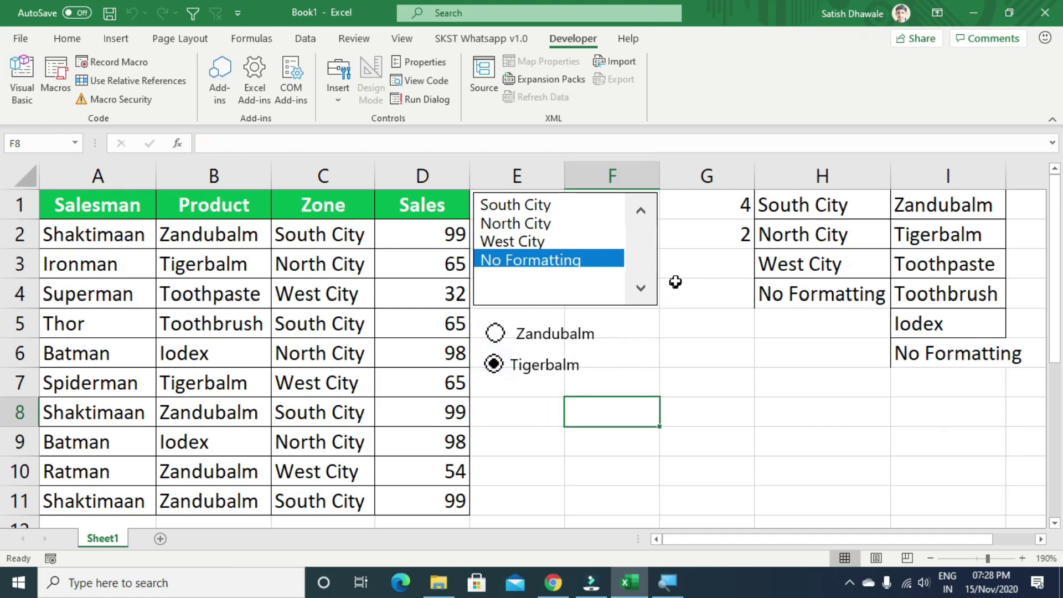
pyautogui.click(494, 333)
pyautogui.click(495, 365)
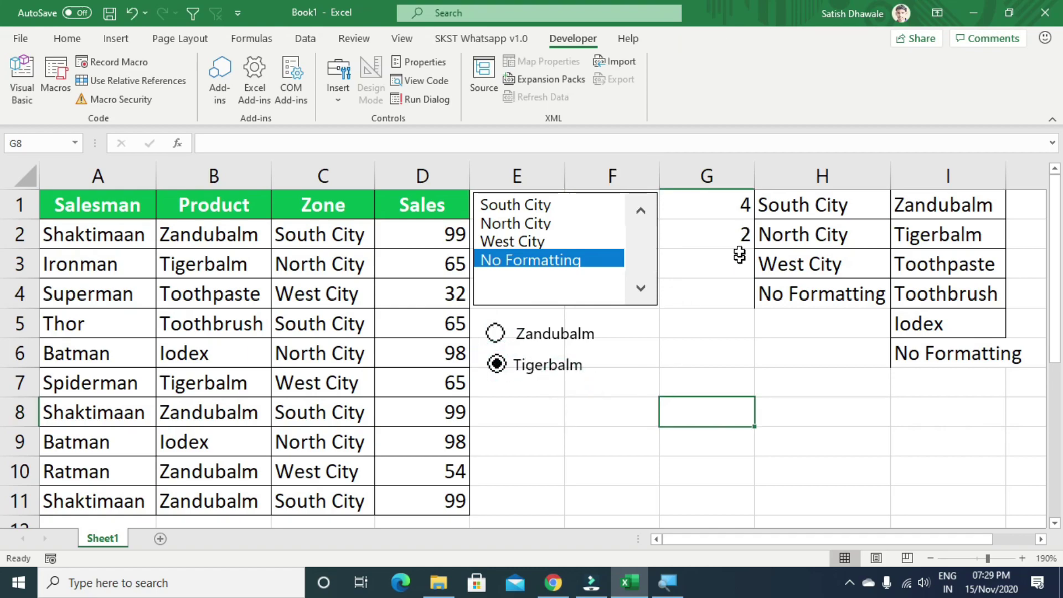
# Step: Copy the Tigerbalm button below itself and relabel the copy Toothpaste
pyautogui.rightClick(536, 372)
pyautogui.click(517, 356)
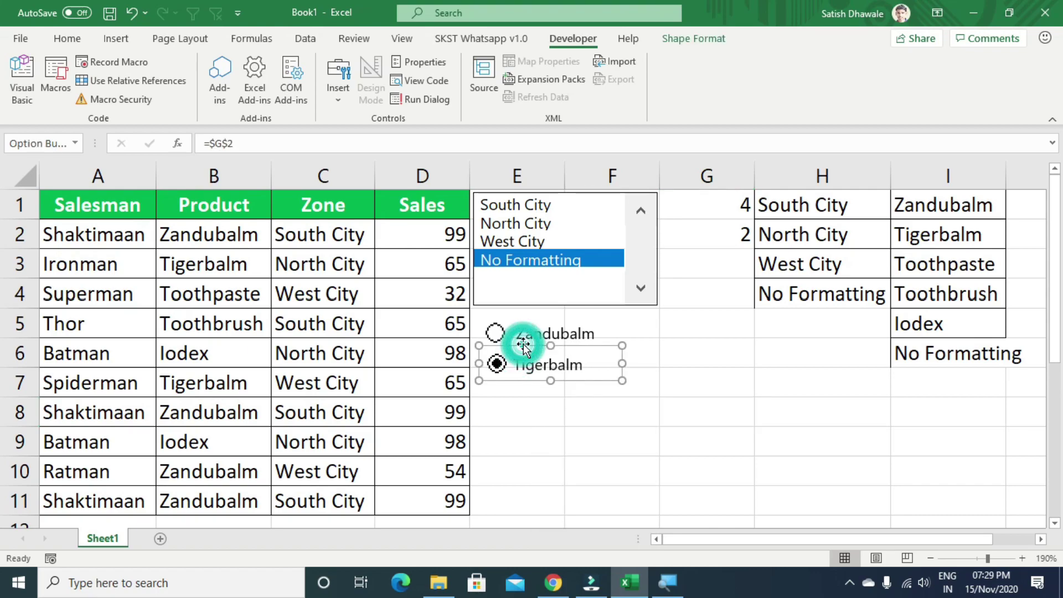
pyautogui.moveTo(523, 344); pyautogui.dragTo(513, 387)
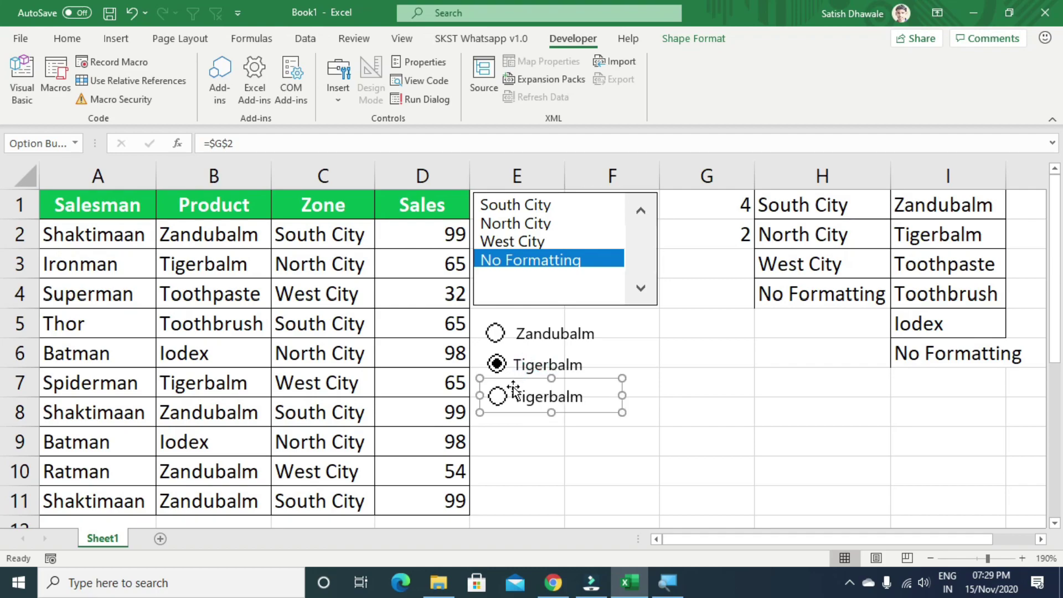
pyautogui.click(516, 395)
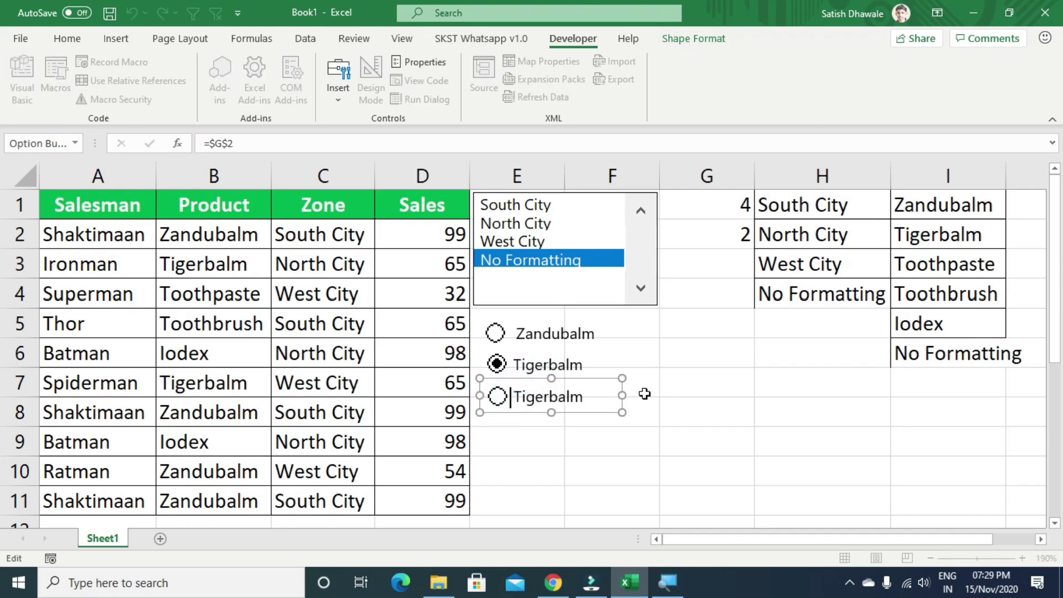
pyautogui.press('Delete')
pyautogui.press('Delete')
pyautogui.press('Delete')
pyautogui.press('Delete')
pyautogui.write('T')
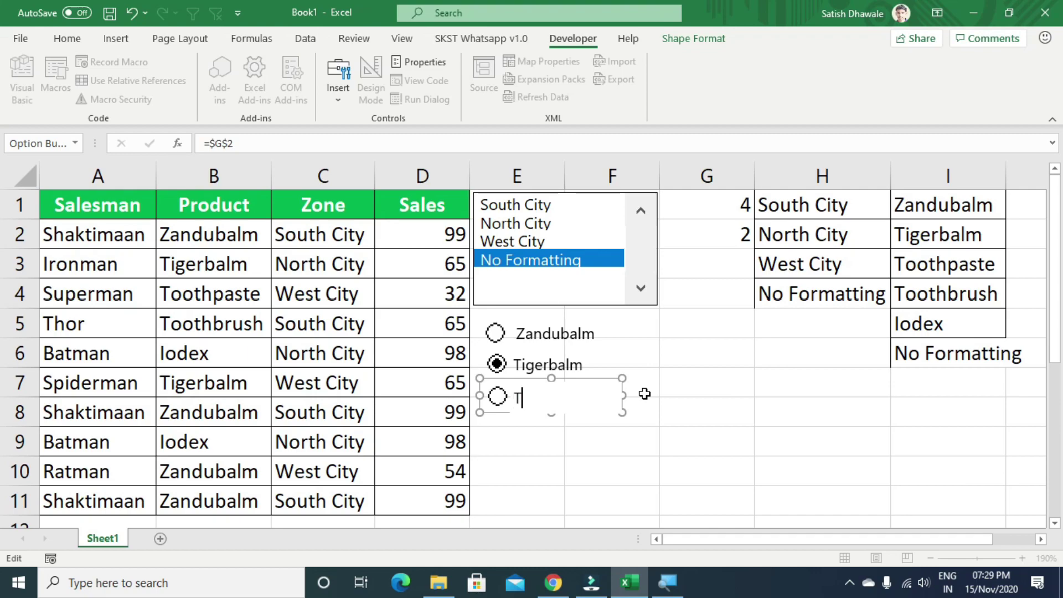
pyautogui.write('oothpast')
pyautogui.write('e')
pyautogui.click(605, 439)
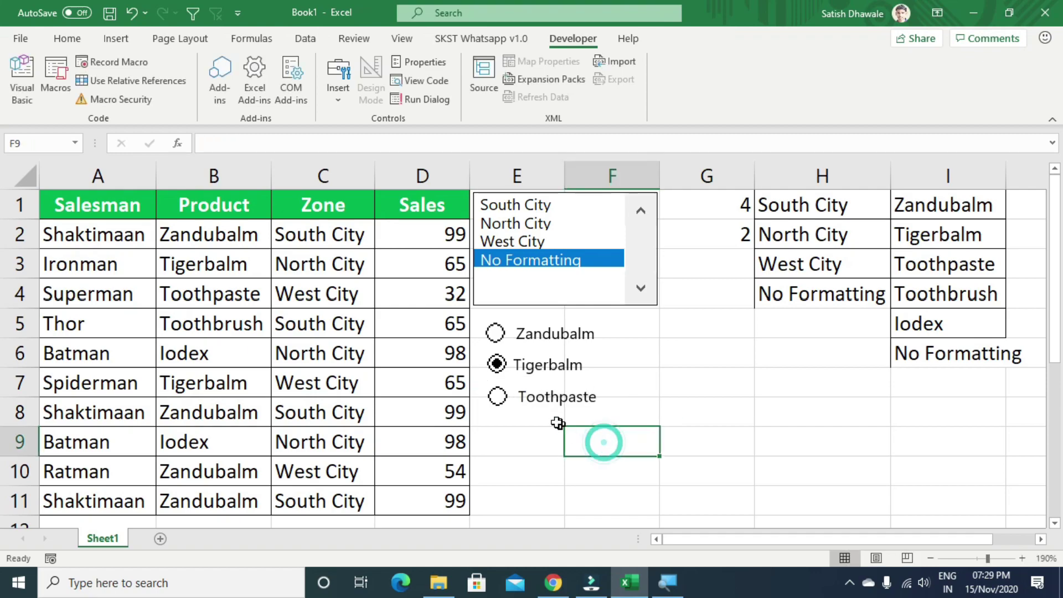
# Step: Duplicate the Toothpaste button below it and relabel the copy Toothbrush
pyautogui.rightClick(519, 386)
pyautogui.click(518, 382)
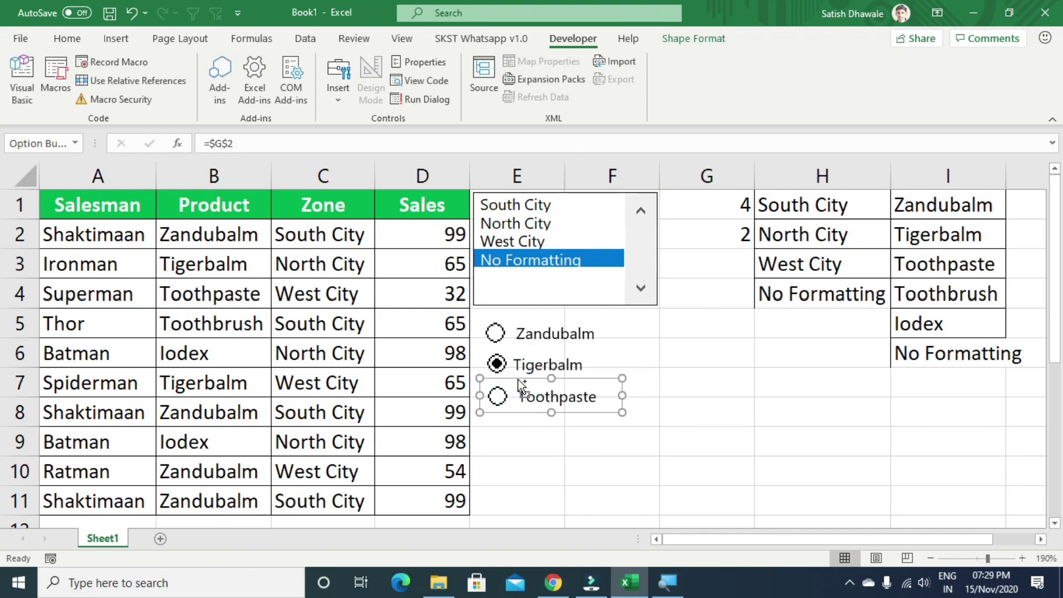
pyautogui.moveTo(519, 386); pyautogui.dragTo(524, 420)
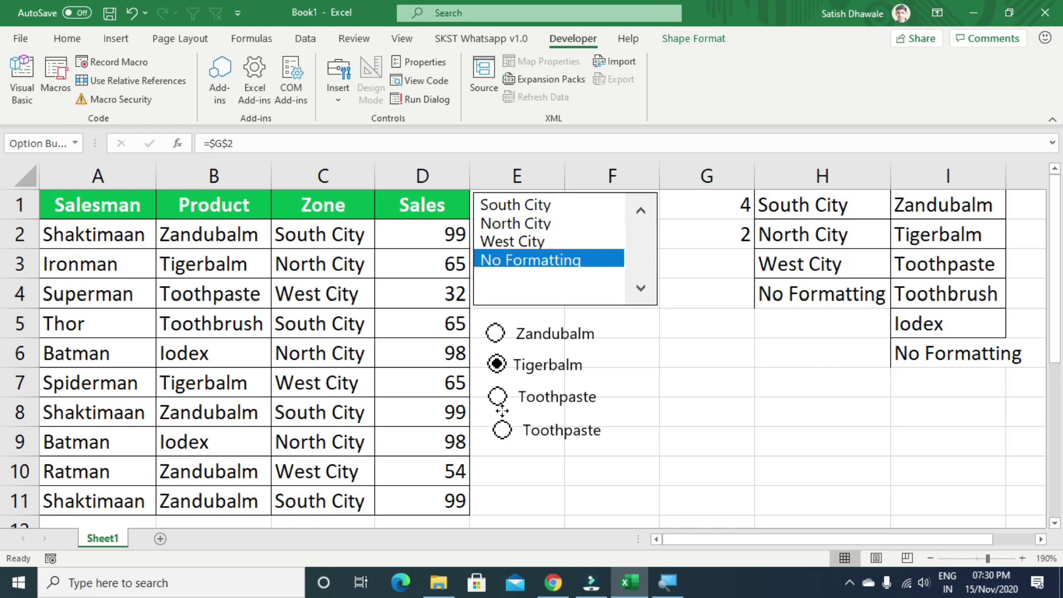
pyautogui.keyDown('ctrl'); pyautogui.click(520, 426); pyautogui.keyUp('ctrl')
pyautogui.click(524, 429)
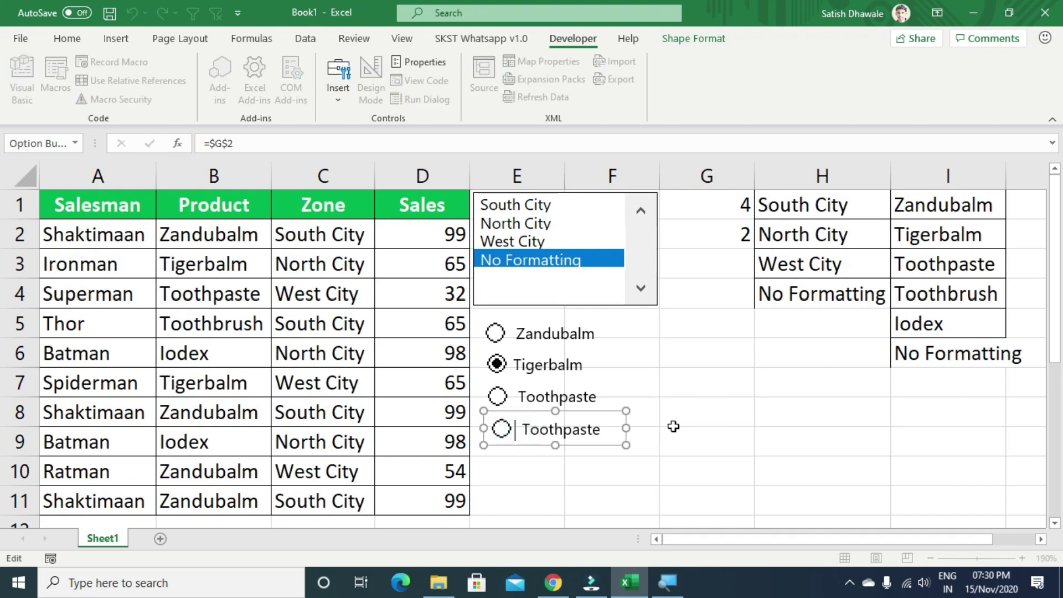
pyautogui.hotkey('ctrl', 'a')
pyautogui.press('Delete')
pyautogui.write('Toothbrush')
pyautogui.click(681, 448)
# Step: Add two more copies below, labelled Iodex and No Fromatting
pyautogui.moveTo(526, 429); pyautogui.dragTo(543, 500)
pyautogui.write('Iodex')
pyautogui.click(645, 454)
pyautogui.rightClick(539, 451)
pyautogui.click(526, 489)
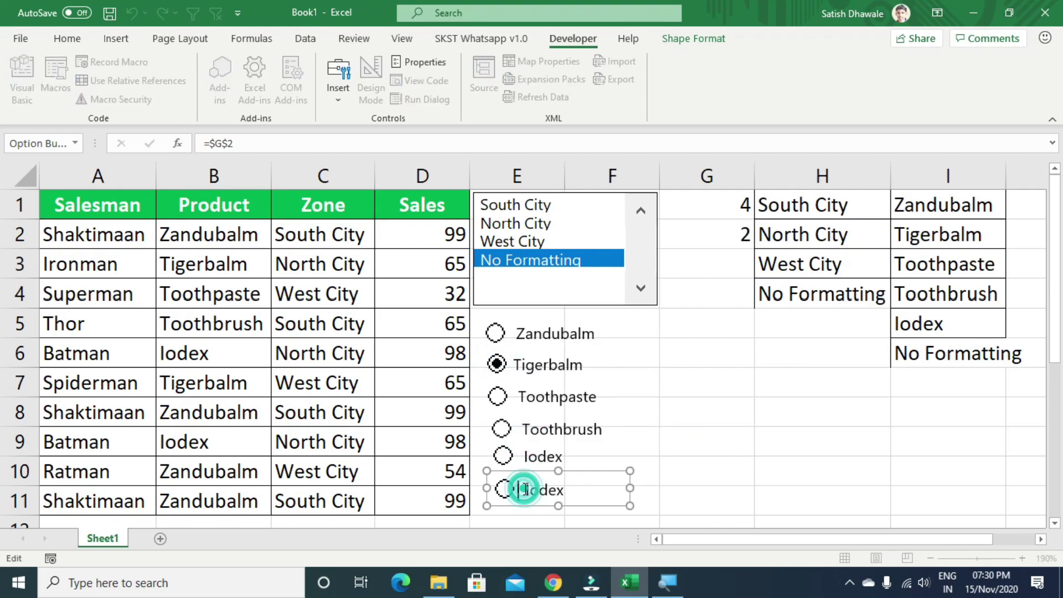
pyautogui.hotkey('ctrl', 'a')
pyautogui.press('Delete')
pyautogui.write('No Fromatting')
pyautogui.click(670, 472)
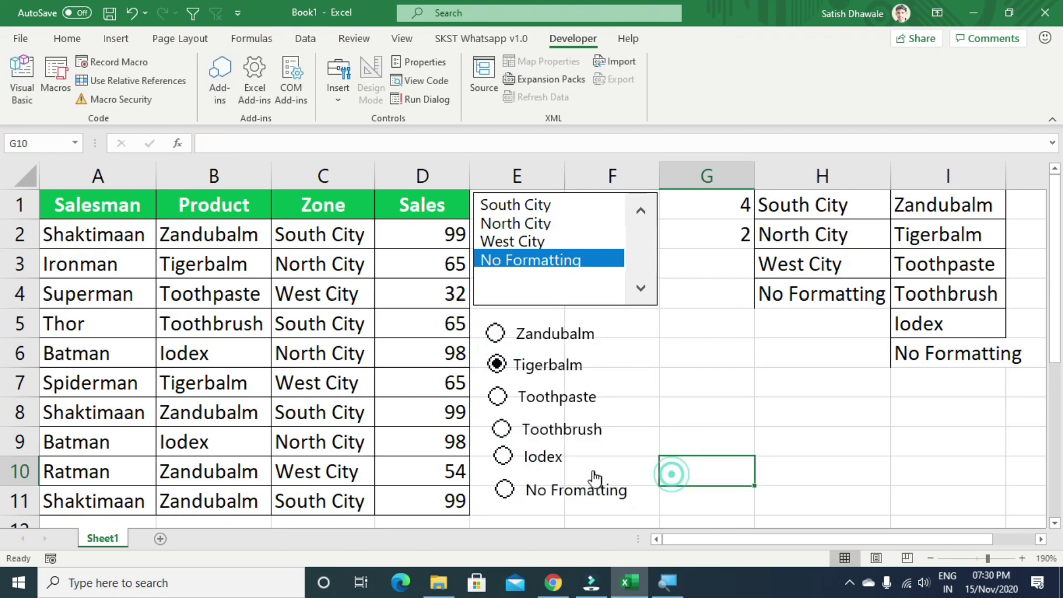
# Step: Nudge the No Fromatting button up and tidy the Iodex label
pyautogui.rightClick(556, 482)
pyautogui.press('Escape')
pyautogui.moveTo(527, 474); pyautogui.dragTo(530, 471)
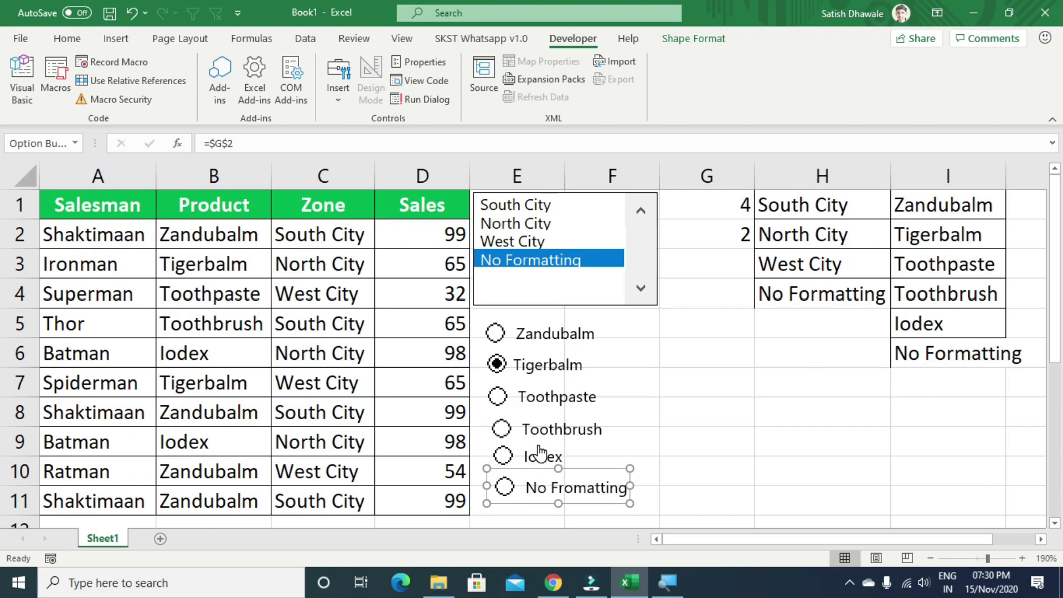
pyautogui.rightClick(541, 454)
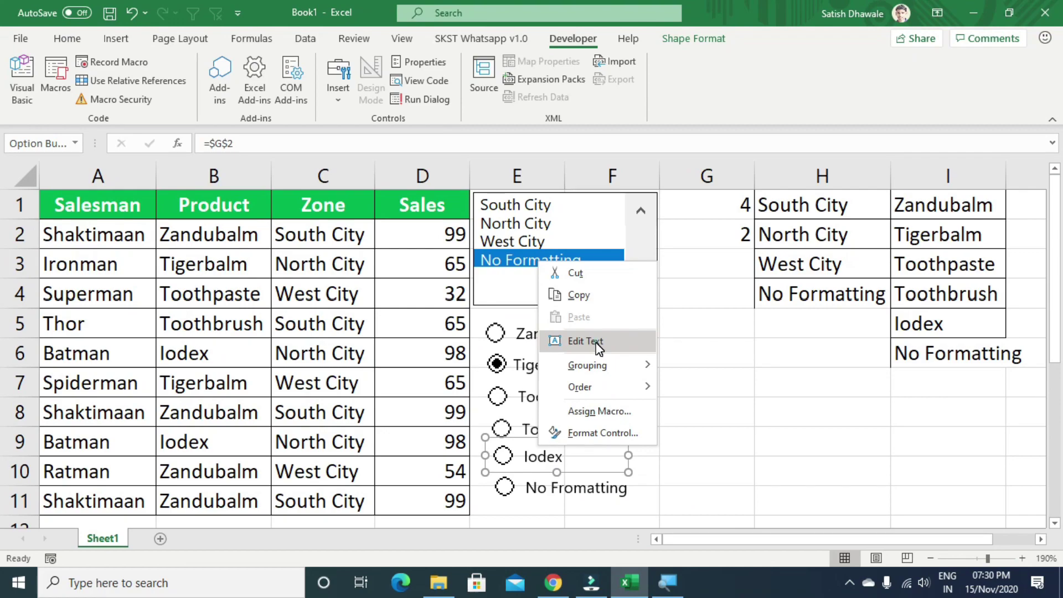
pyautogui.click(585, 340)
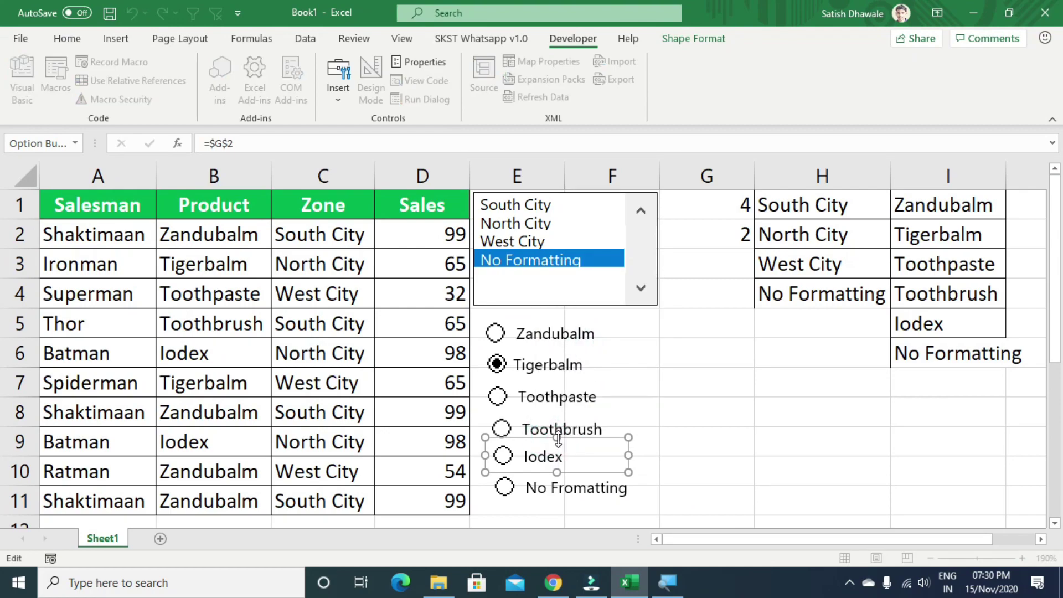
pyautogui.click(609, 436)
pyautogui.click(700, 440)
# Step: Line the option buttons up in one column and choose Zandubalm again so G2 reads 1
pyautogui.rightClick(544, 361)
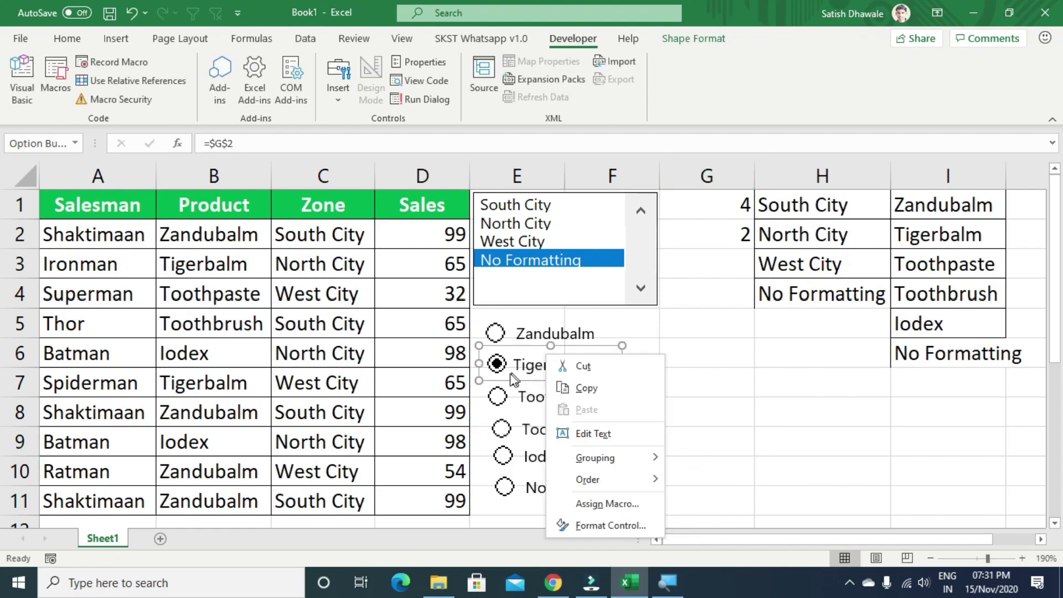
pyautogui.click(505, 376)
pyautogui.rightClick(530, 388)
pyautogui.click(505, 429)
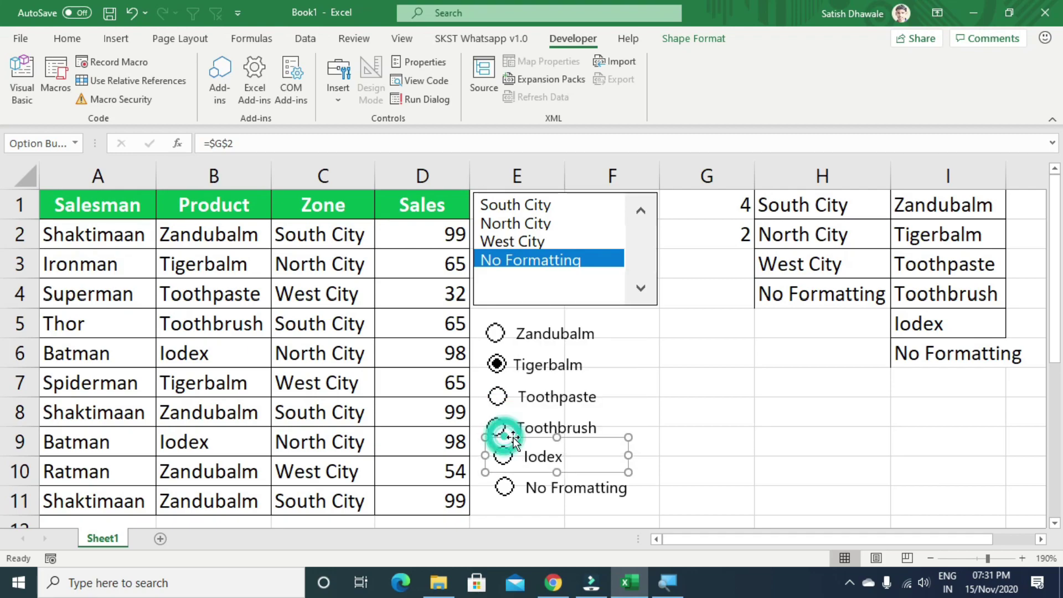
pyautogui.moveTo(502, 456); pyautogui.dragTo(502, 464)
pyautogui.moveTo(501, 372); pyautogui.dragTo(502, 372)
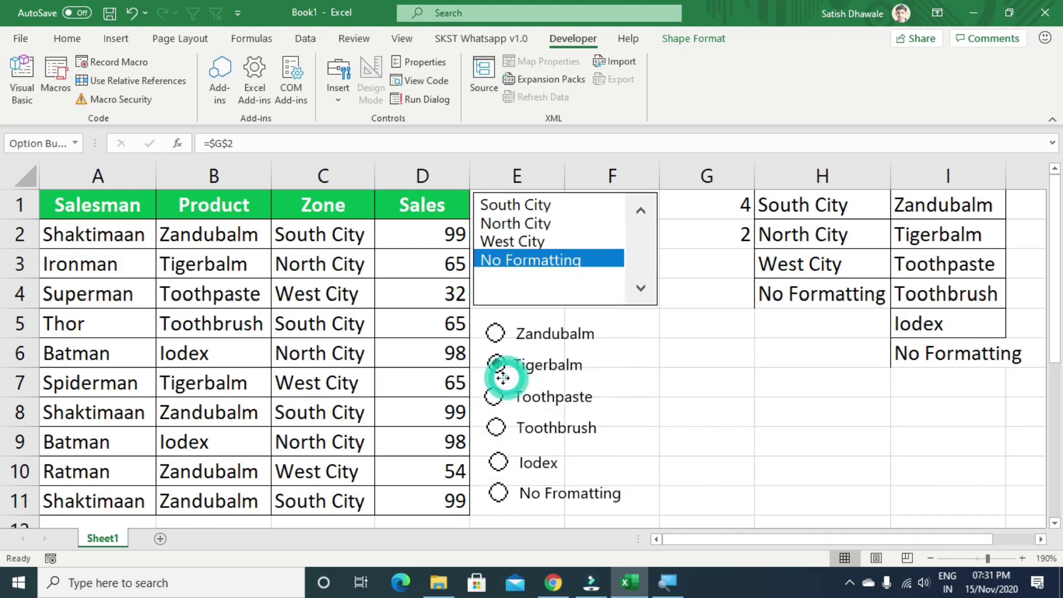
pyautogui.click(514, 429)
pyautogui.click(495, 333)
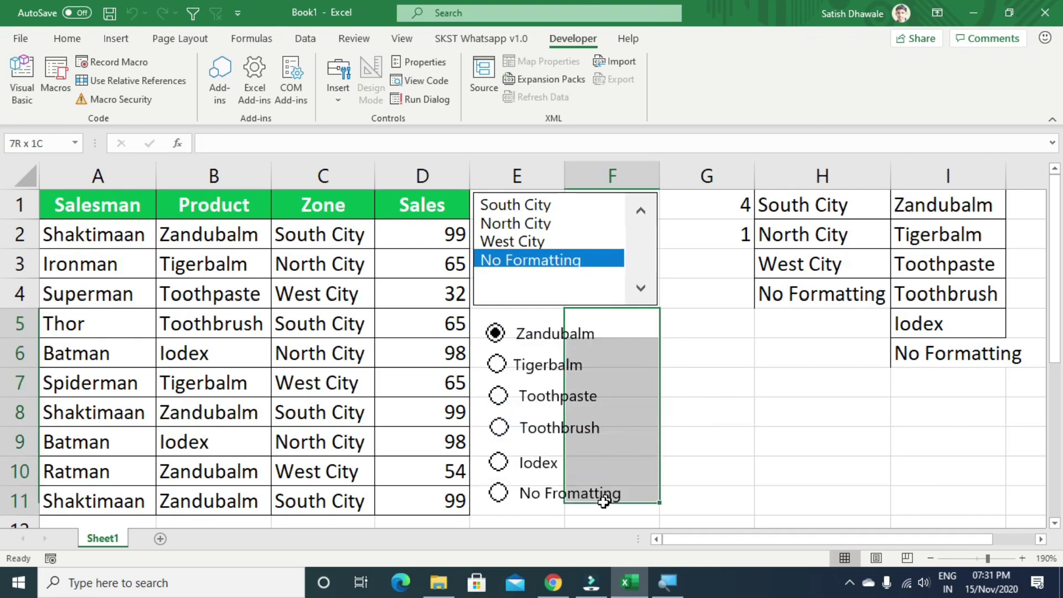
# Step: Fill E5:F11 with white and frame it with an outside border
pyautogui.moveTo(645, 313); pyautogui.dragTo(515, 509)
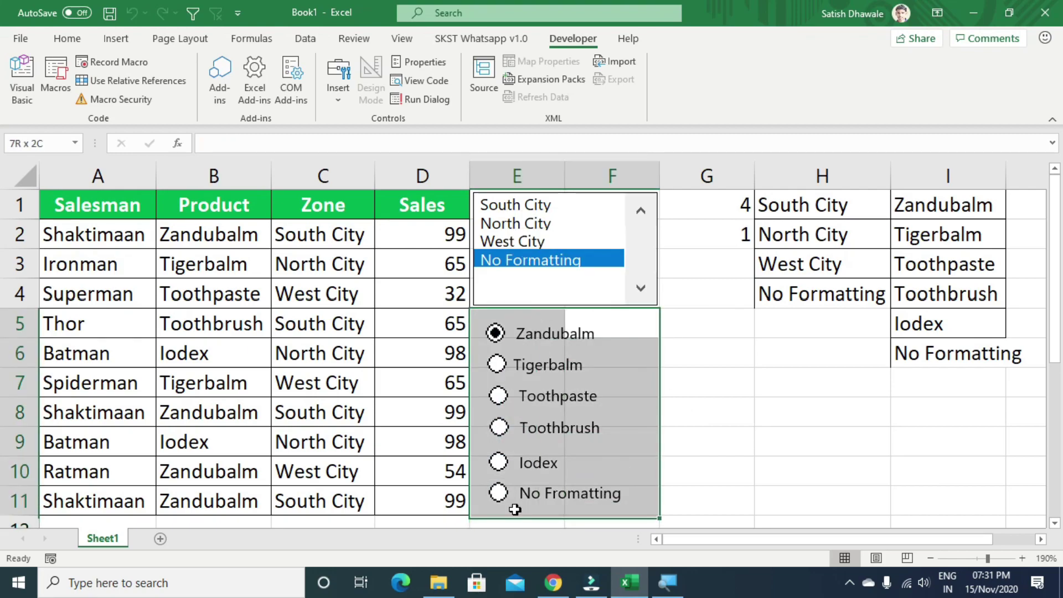
pyautogui.click(83, 39)
pyautogui.click(209, 93)
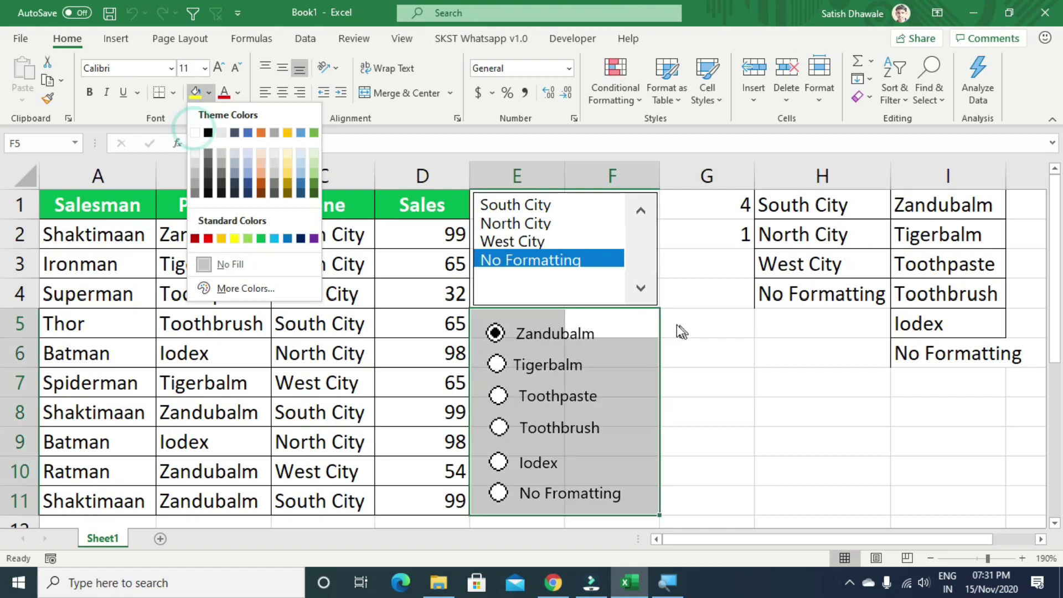
pyautogui.click(195, 134)
pyautogui.click(176, 92)
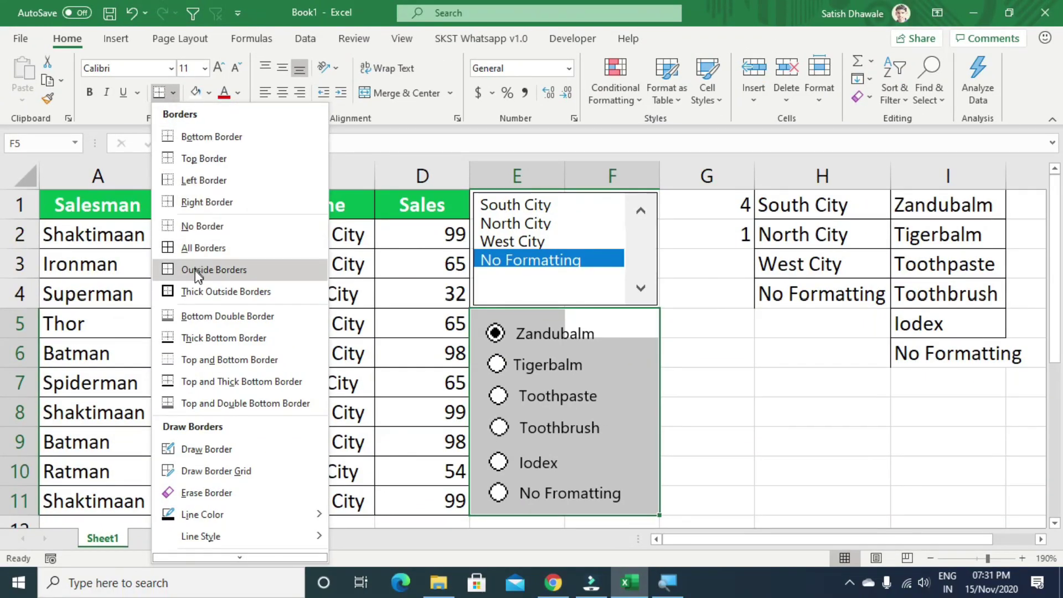
pyautogui.click(197, 269)
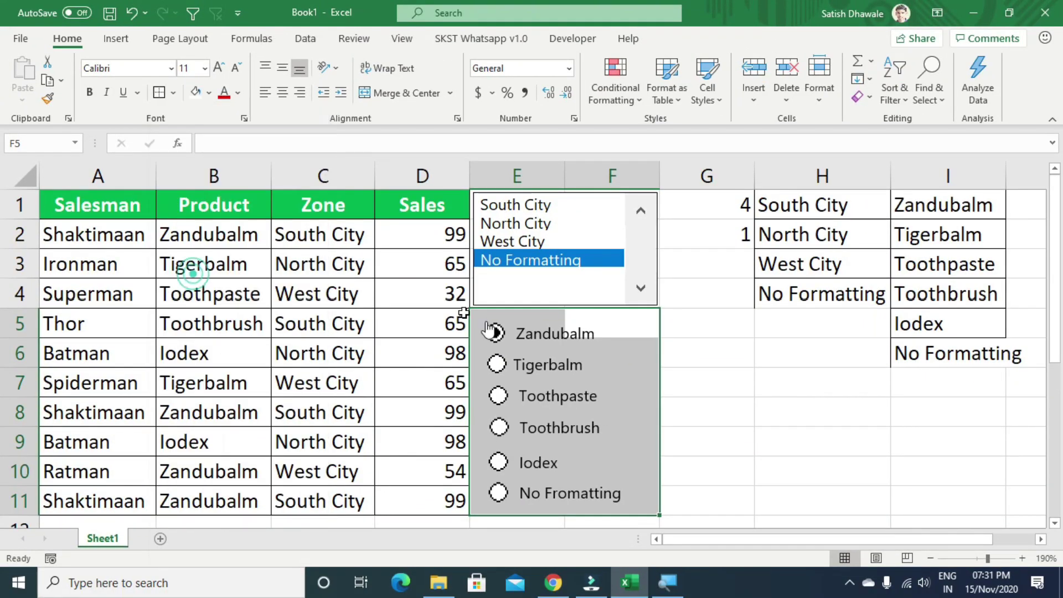
pyautogui.click(714, 419)
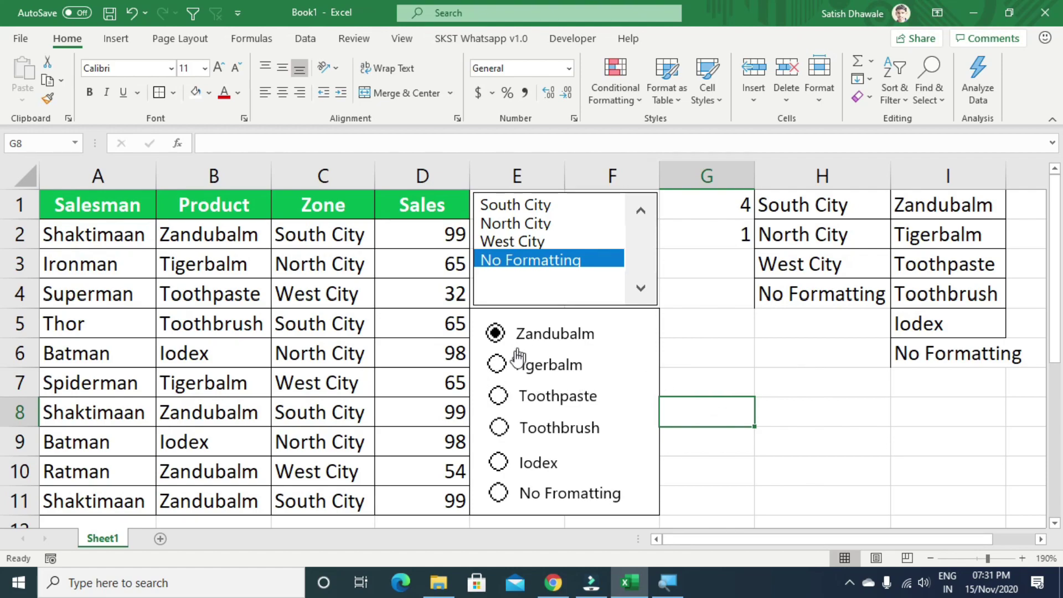
# Step: Choose Tigerbalm, Toothpaste, Toothbrush, Iodex and No Fromatting in turn, then return to Zandubalm
pyautogui.click(495, 363)
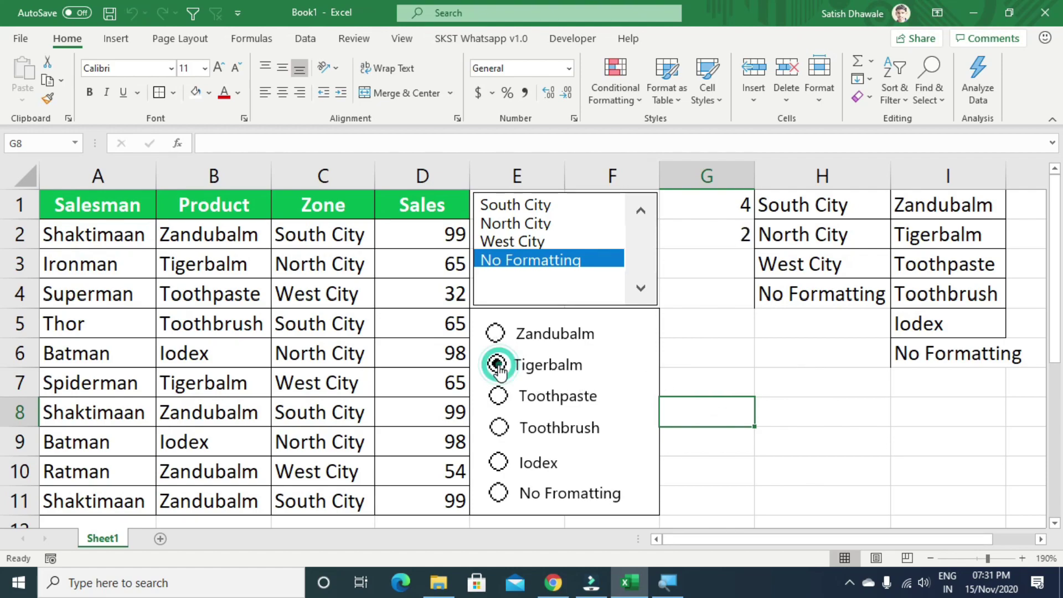
pyautogui.click(499, 404)
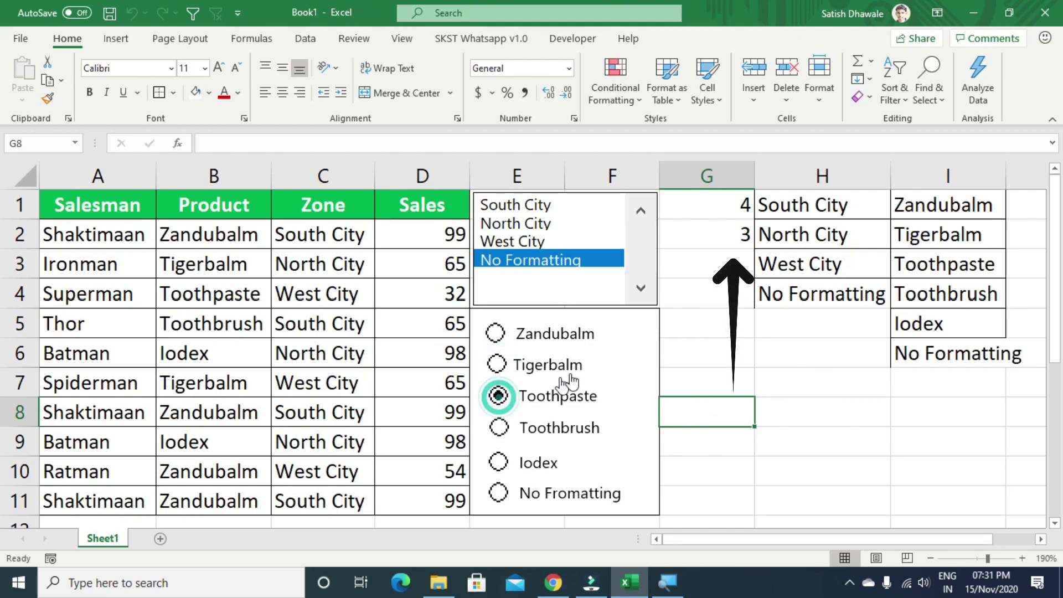
pyautogui.click(499, 428)
pyautogui.click(498, 463)
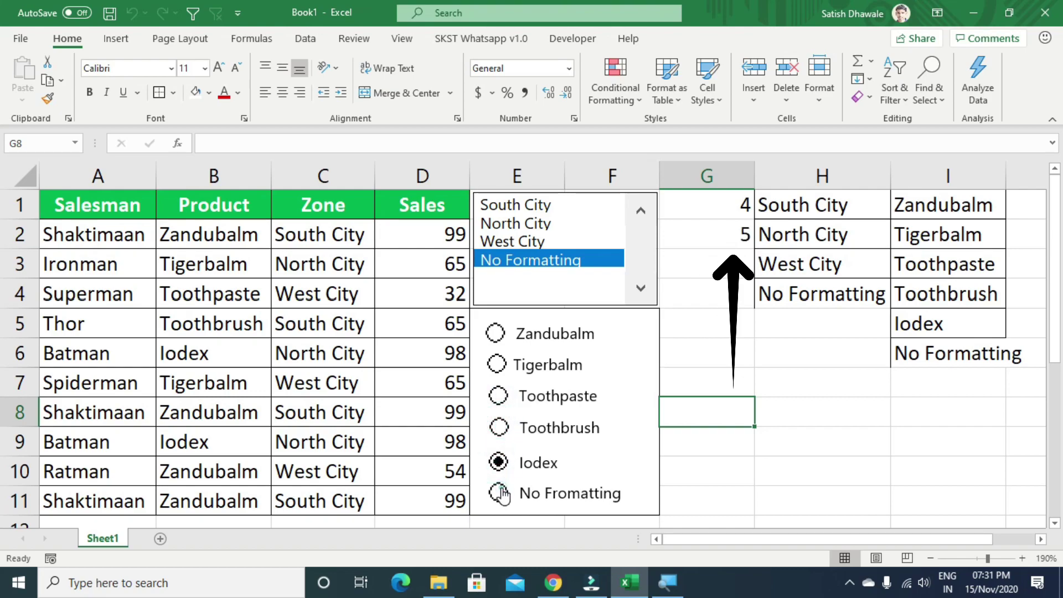
pyautogui.click(499, 492)
pyautogui.click(495, 333)
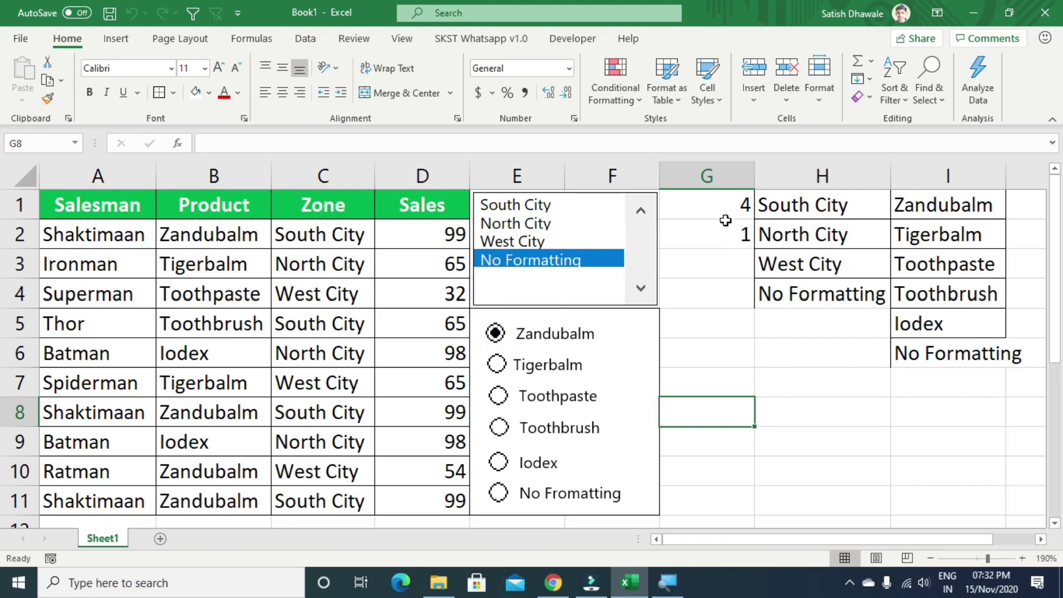
# Step: Pick West City, North City, then South City in the zone list so G1 reads 1
pyautogui.click(546, 241)
pyautogui.click(541, 223)
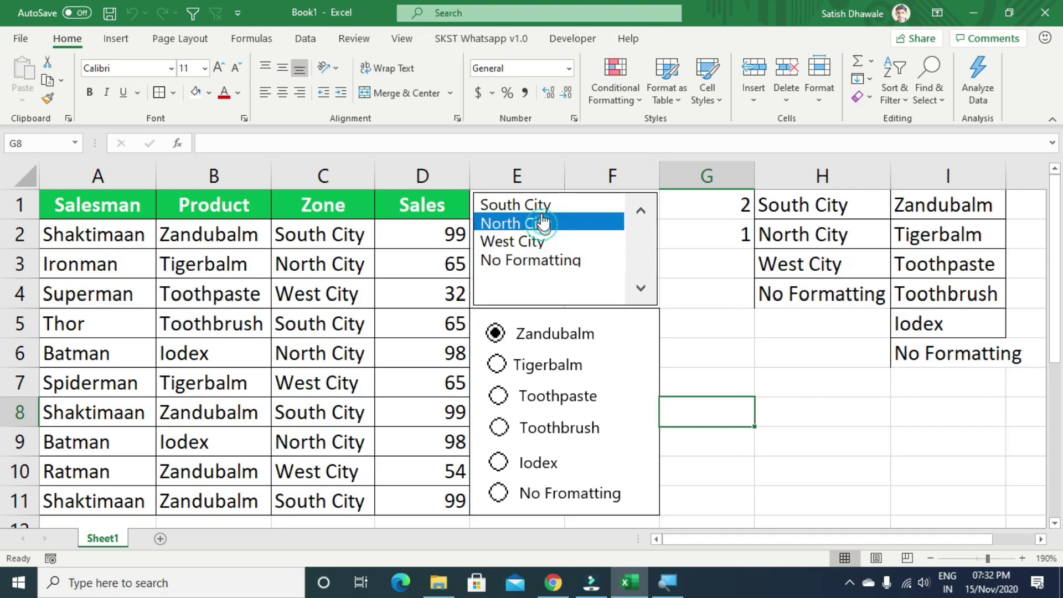
pyautogui.click(540, 206)
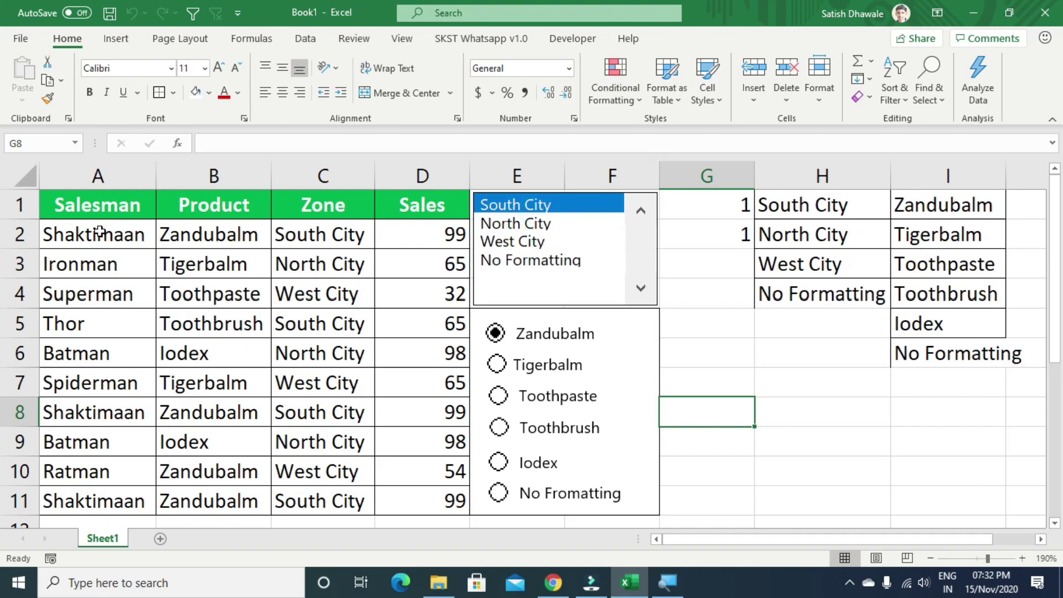
# Step: Select the sales data A2:D11 and open the Conditional Formatting menu
pyautogui.moveTo(97, 235)
pyautogui.mouseDown()
pyautogui.moveTo(332, 391)
pyautogui.moveTo(417, 487)
pyautogui.mouseUp()
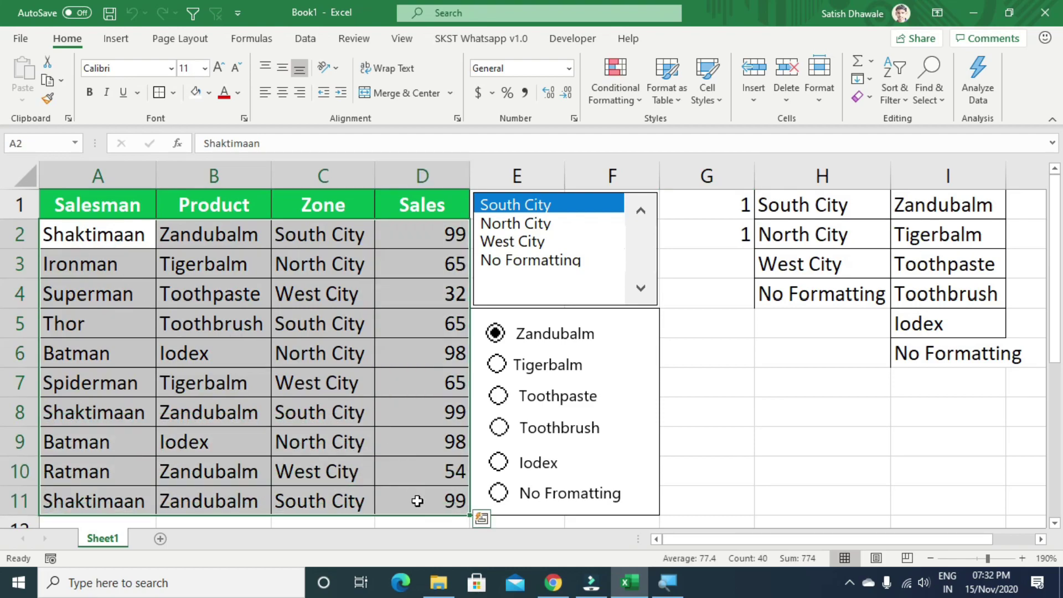
pyautogui.moveTo(107, 237); pyautogui.dragTo(438, 501)
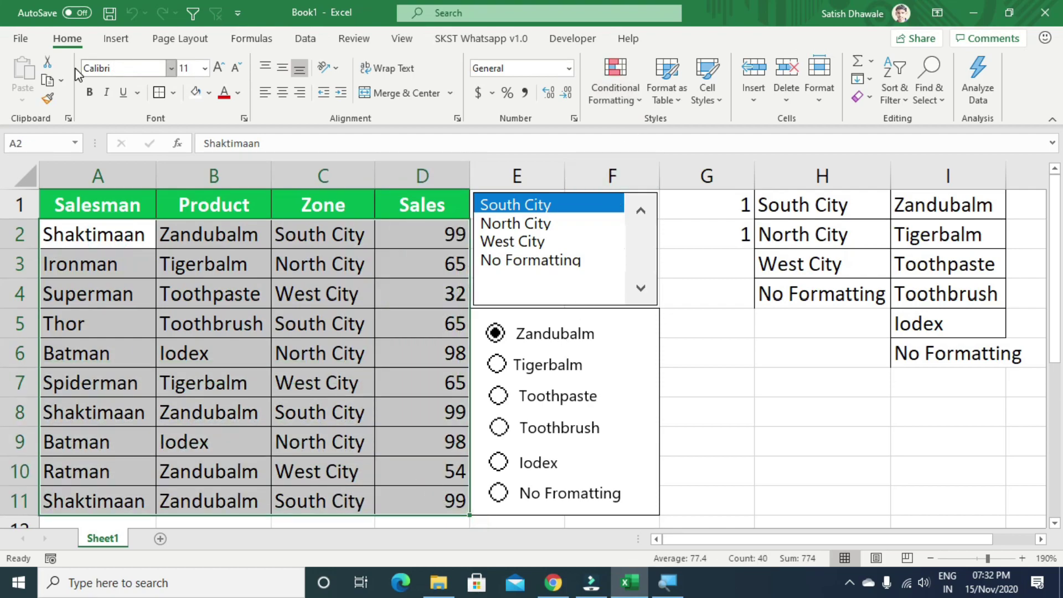
pyautogui.click(630, 88)
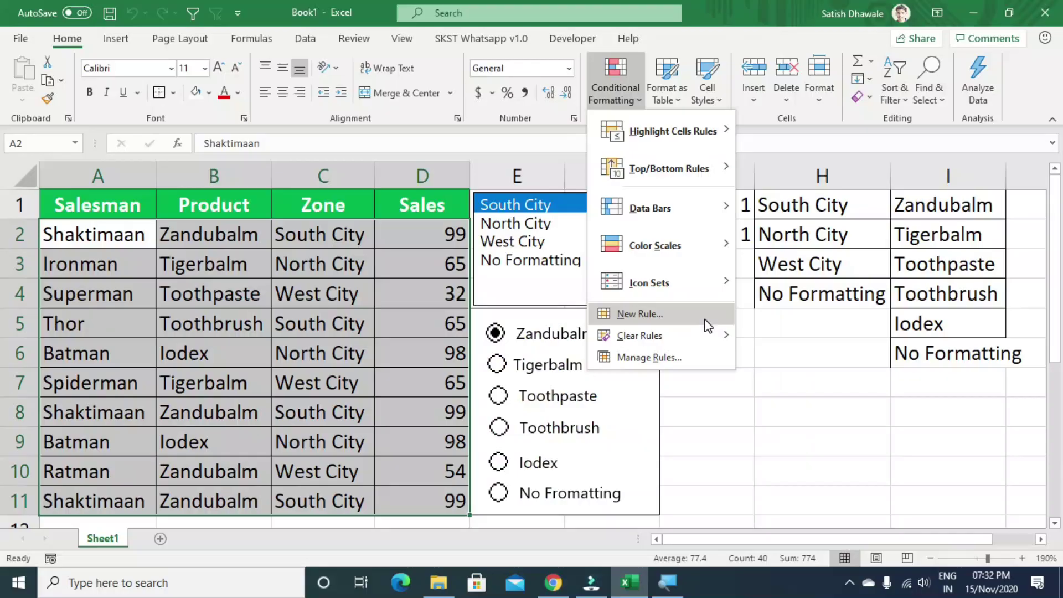
# Step: Create a new rule of type 'Use a formula to determine which cells to format'
pyautogui.click(706, 323)
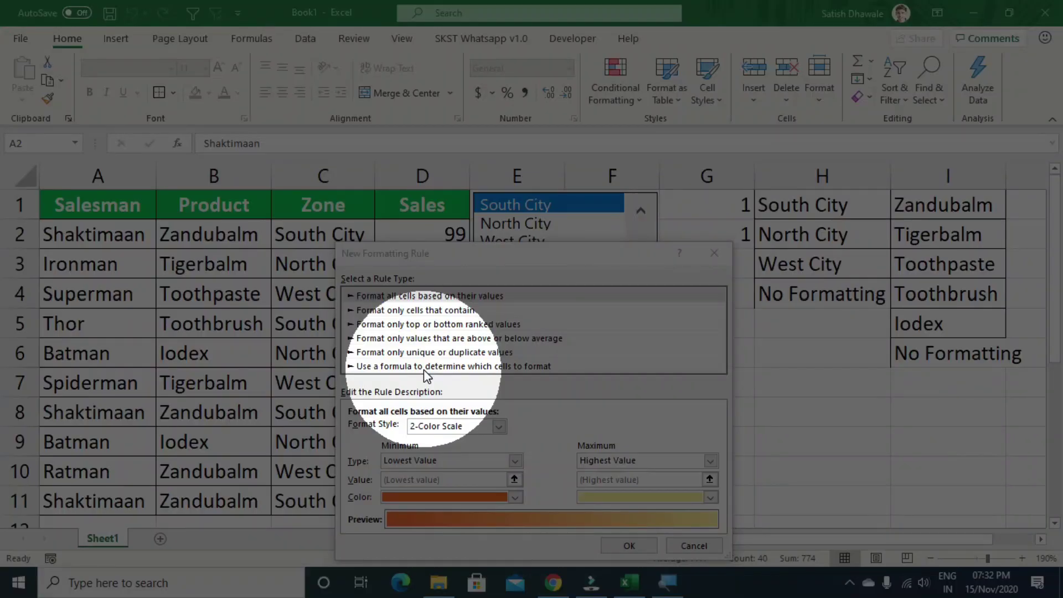
pyautogui.click(423, 369)
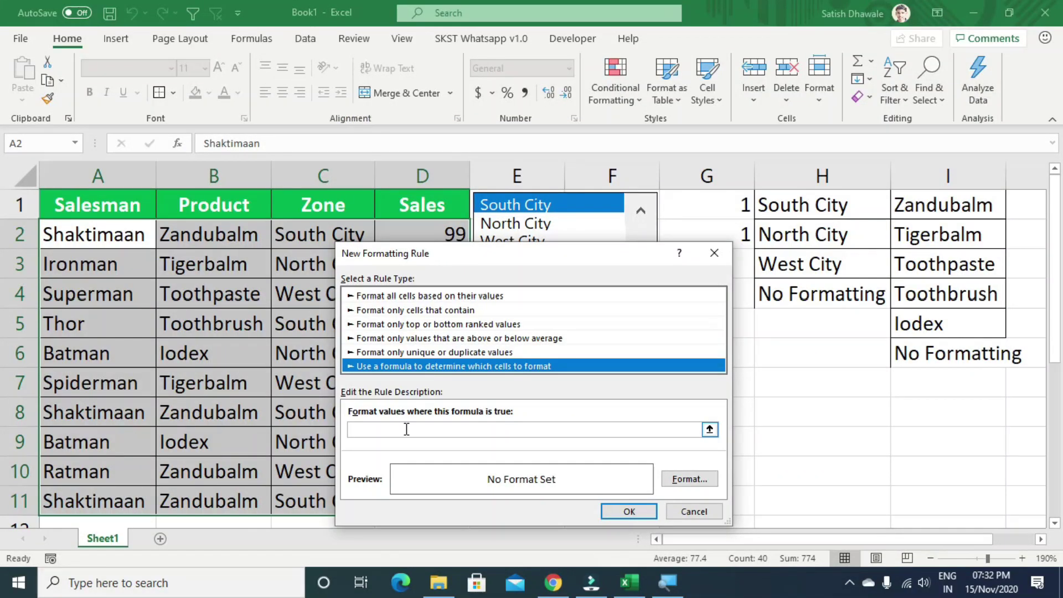
pyautogui.click(403, 429)
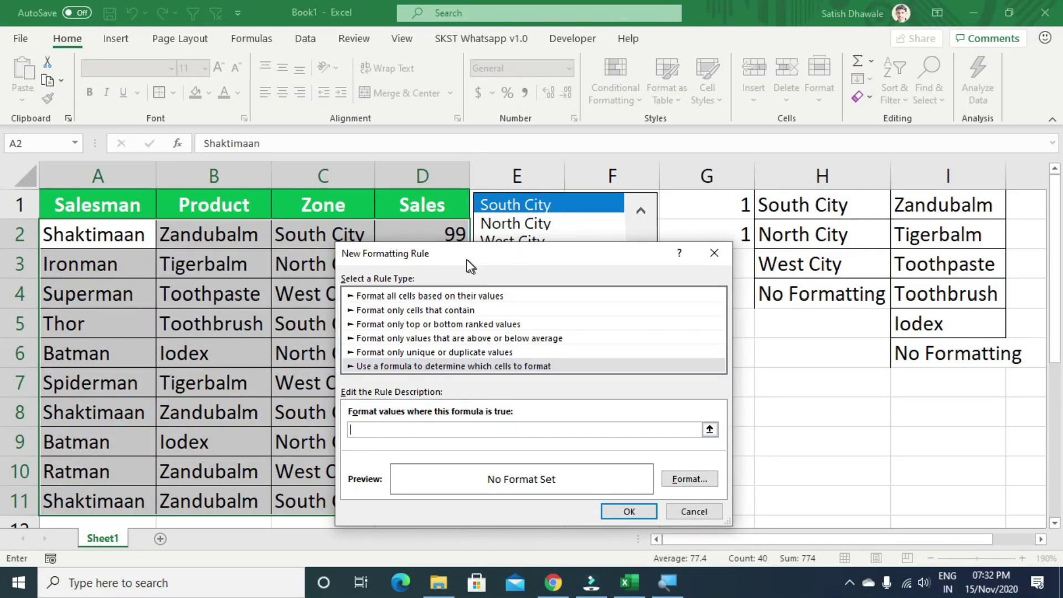
pyautogui.moveTo(466, 261)
pyautogui.mouseDown()
pyautogui.moveTo(651, 271)
pyautogui.moveTo(604, 288)
pyautogui.mouseUp()
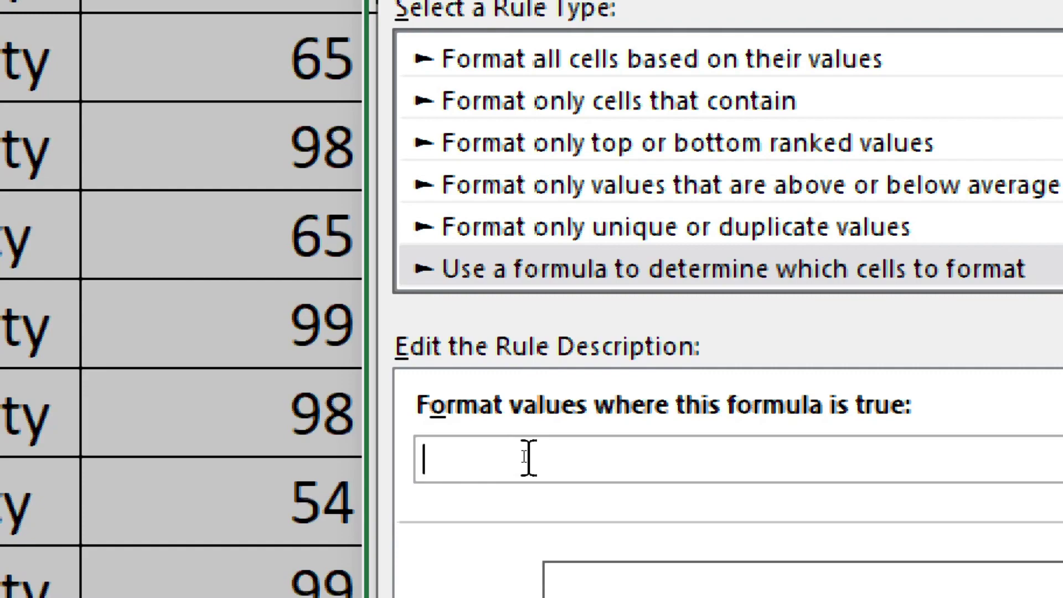
# Step: Begin the rule formula as =AND($C2 with C2's column locked
pyautogui.write('and(')
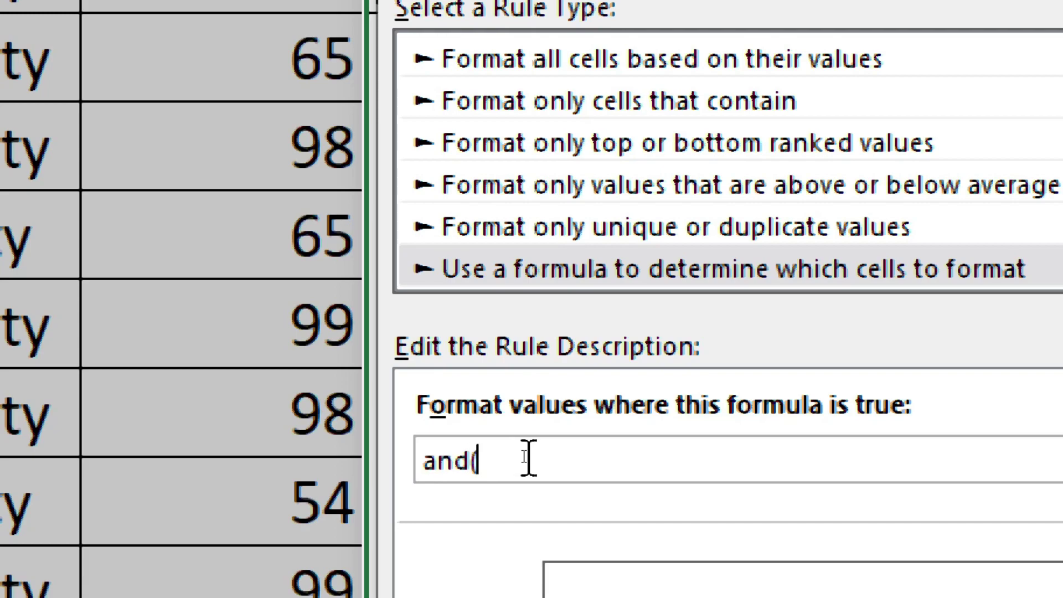
pyautogui.press('BackSpace')
pyautogui.press('BackSpace')
pyautogui.press('BackSpace')
pyautogui.press('BackSpace')
pyautogui.write('=A')
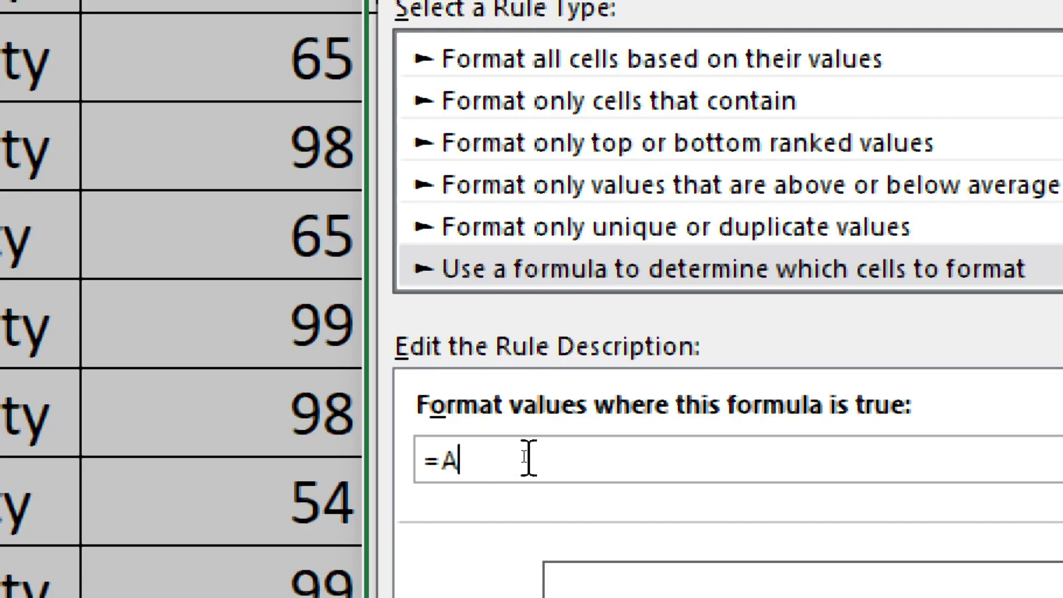
pyautogui.write('ND(')
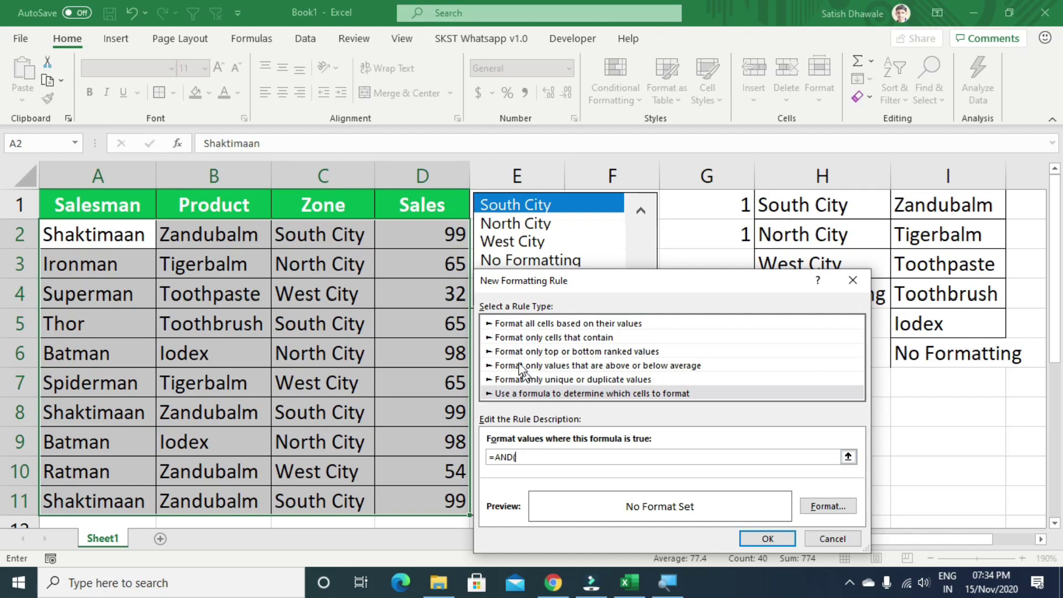
pyautogui.click(318, 234)
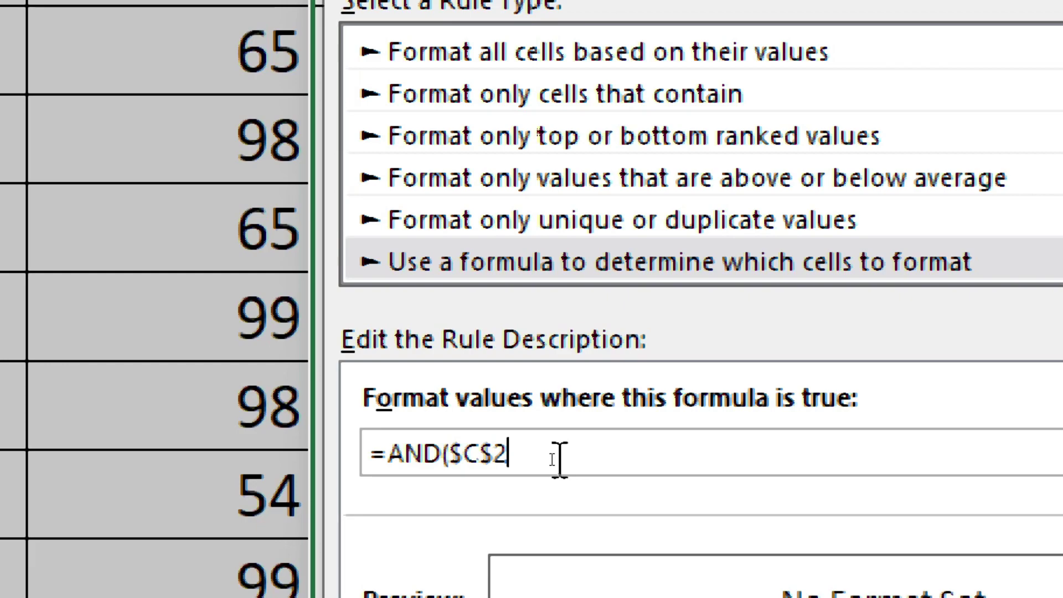
pyautogui.press('F4')
pyautogui.press('F4')
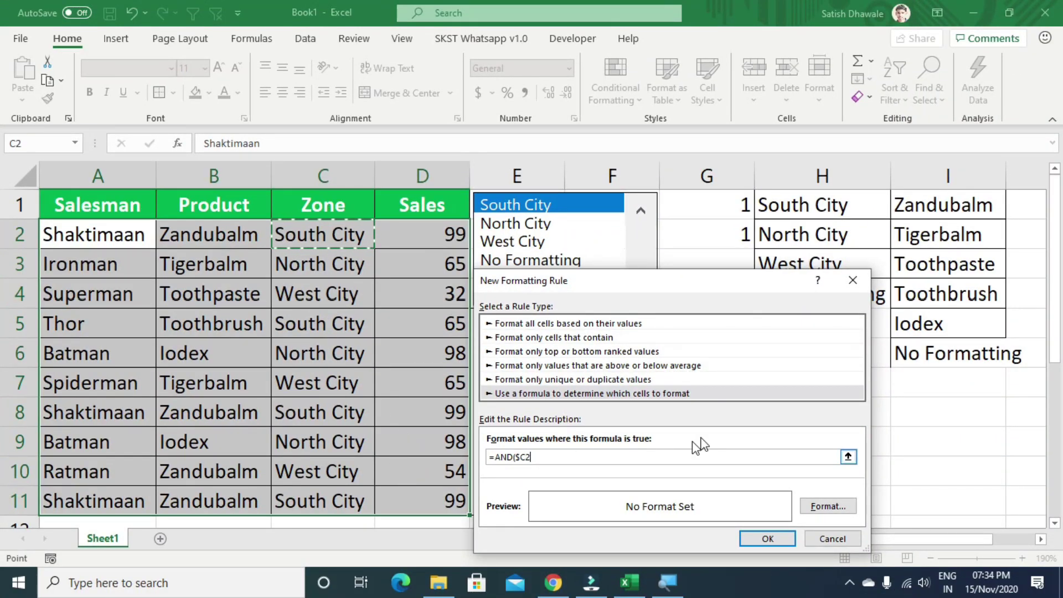
# Step: Extend the formula to compare $C2 with $H$1 and add the $G$1= condition
pyautogui.write('=')
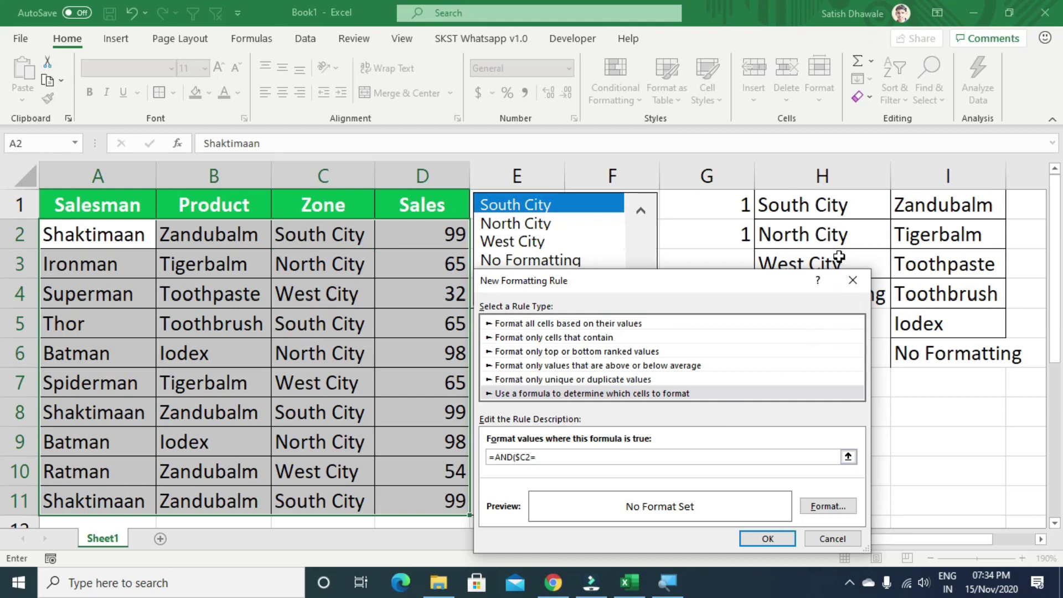
pyautogui.click(837, 205)
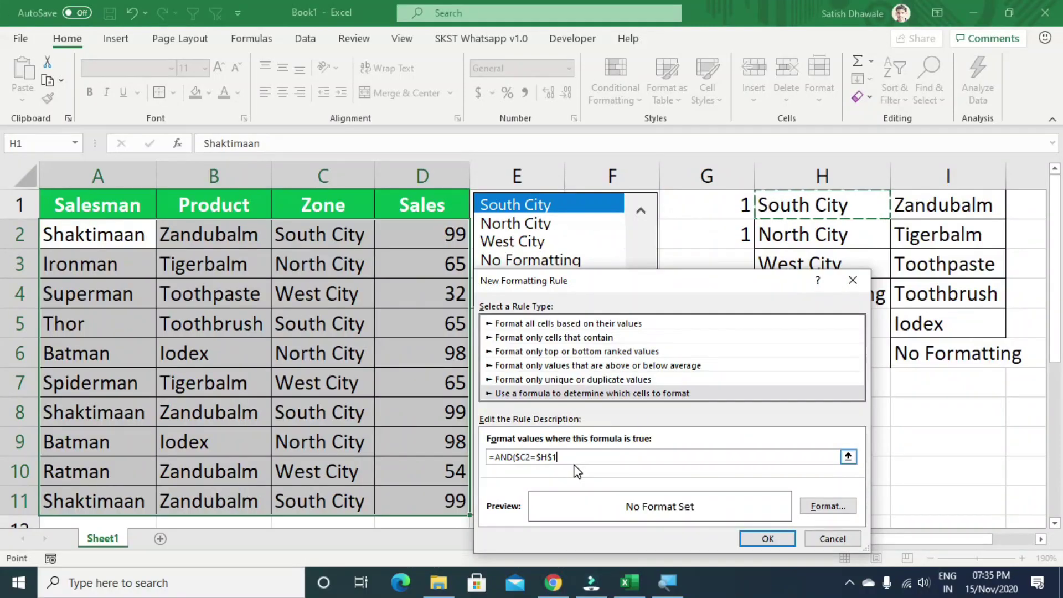
pyautogui.write(',')
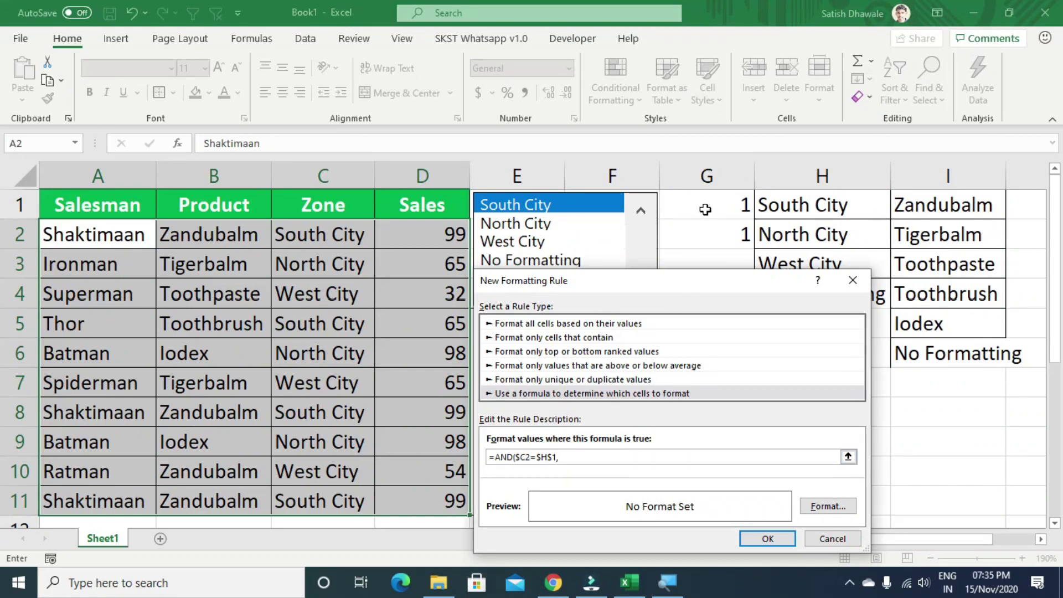
pyautogui.click(705, 209)
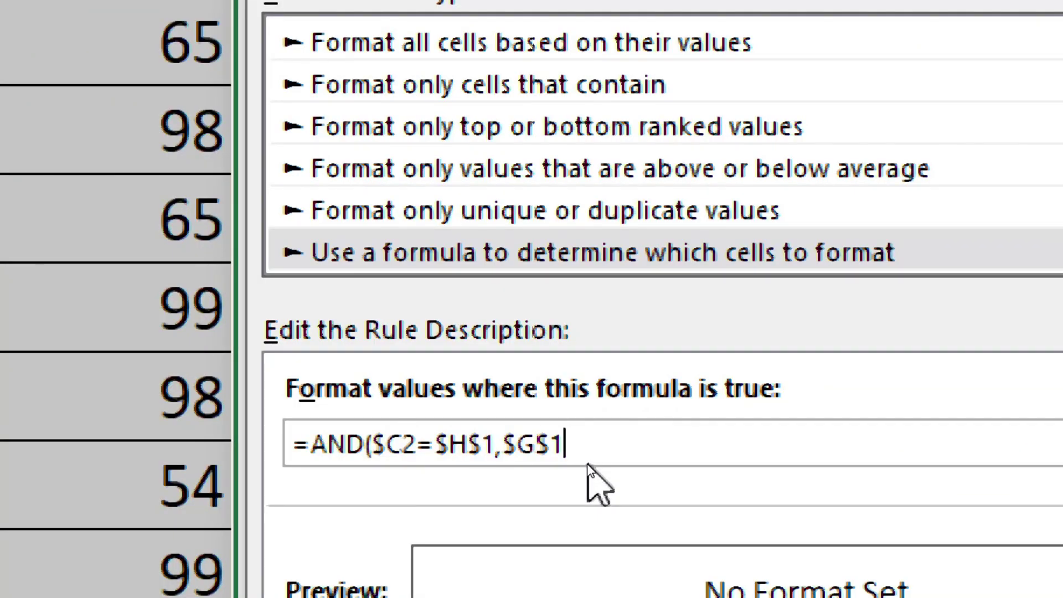
pyautogui.write('=1')
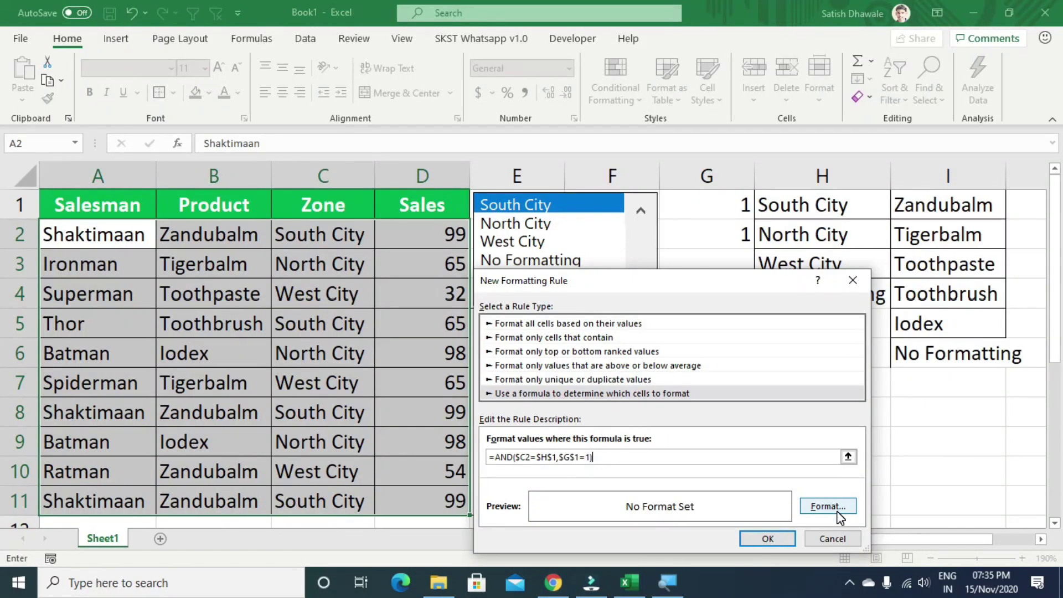
# Step: Give the rule a yellow fill and apply it to A2:D11
pyautogui.click(837, 512)
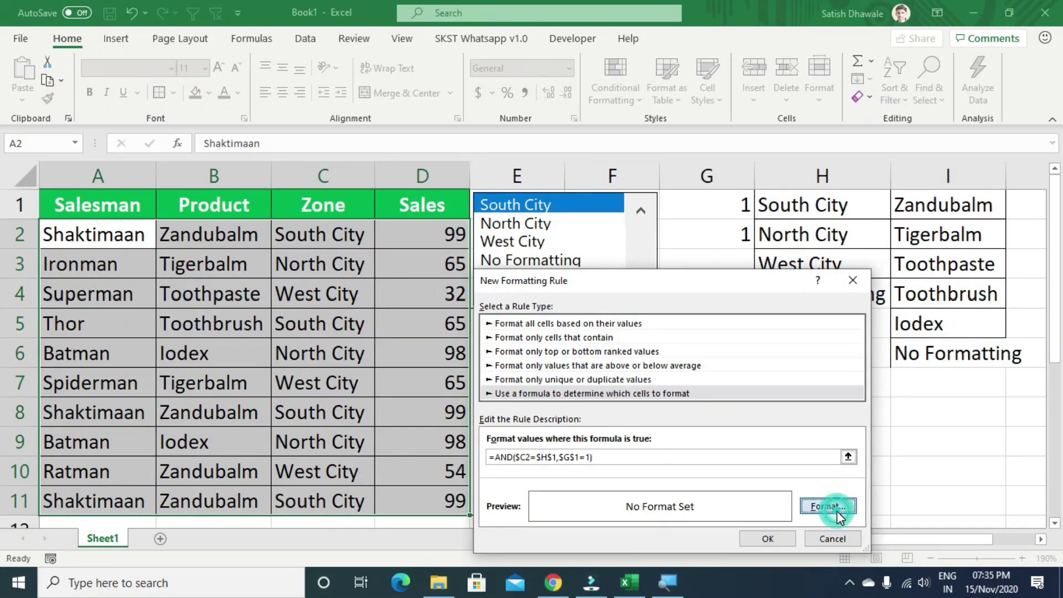
pyautogui.click(485, 197)
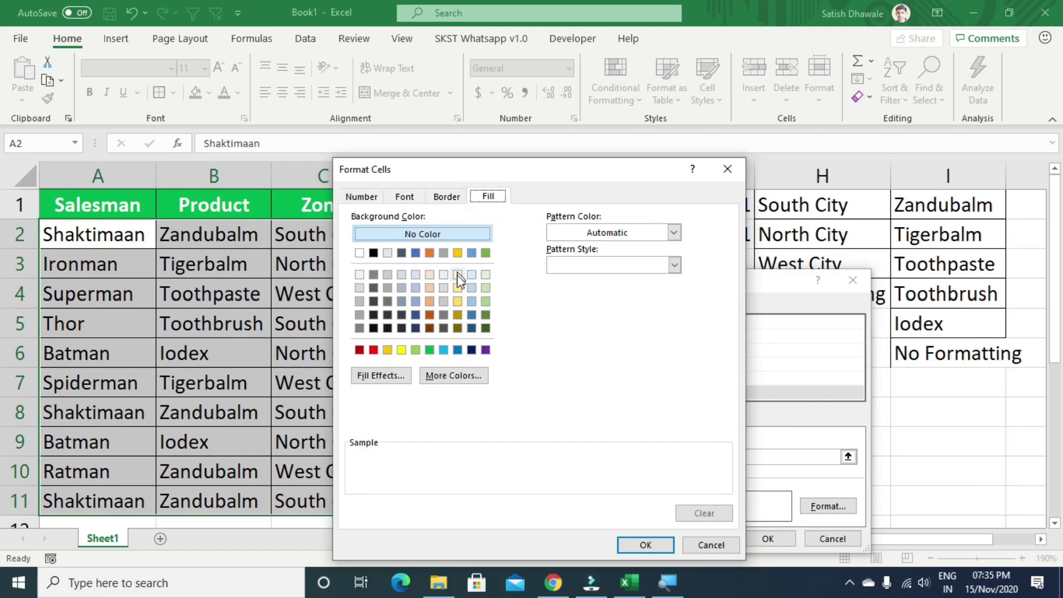
pyautogui.click(400, 349)
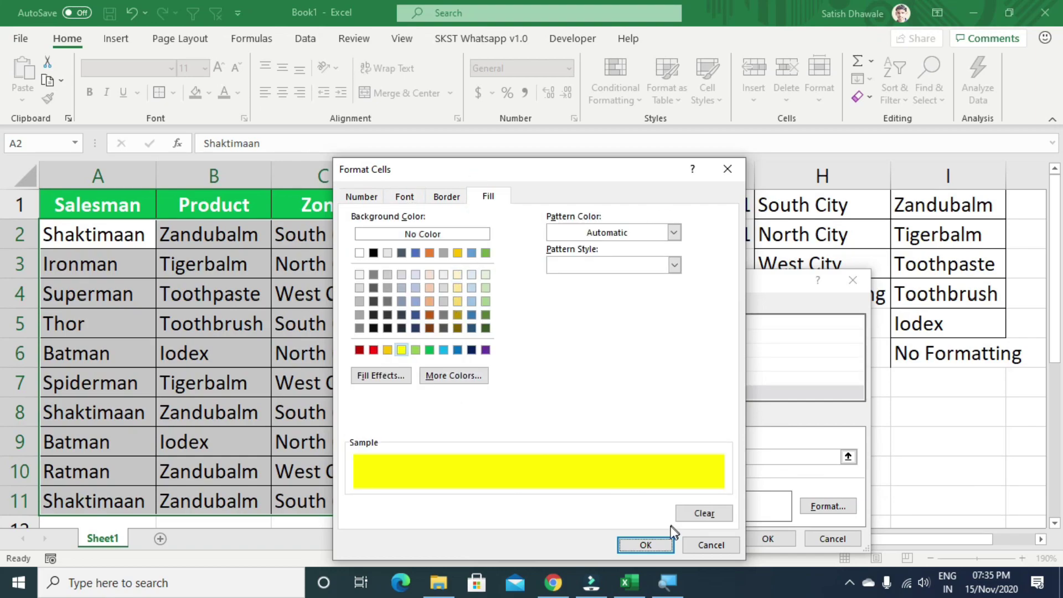
pyautogui.click(647, 545)
pyautogui.click(784, 536)
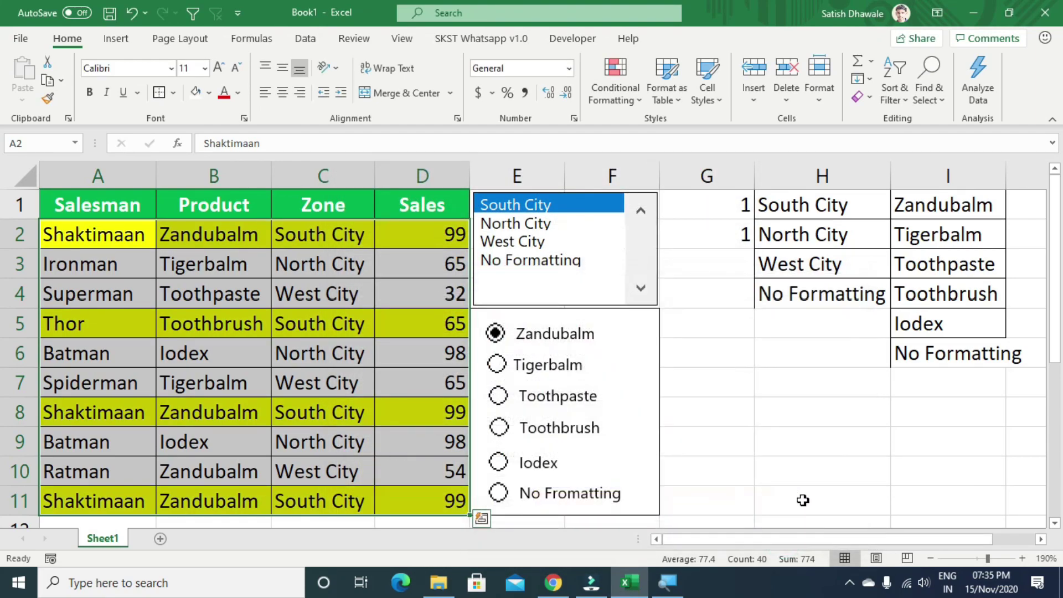
# Step: Switch the zone list between North City and South City, checking G1 and H1
pyautogui.click(527, 224)
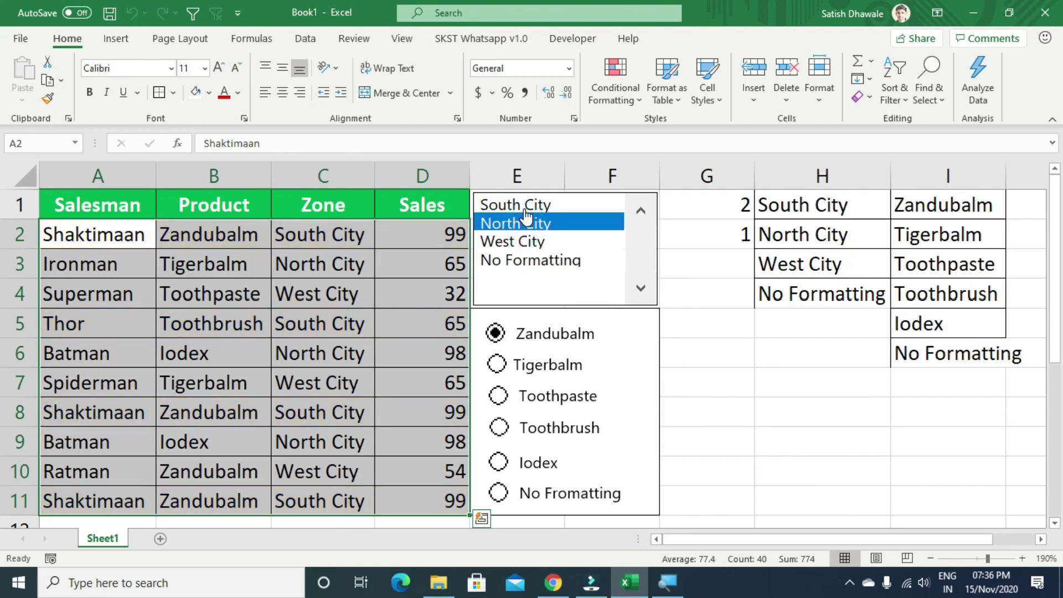
pyautogui.press('Up')
pyautogui.click(527, 224)
pyautogui.click(573, 206)
pyautogui.click(718, 205)
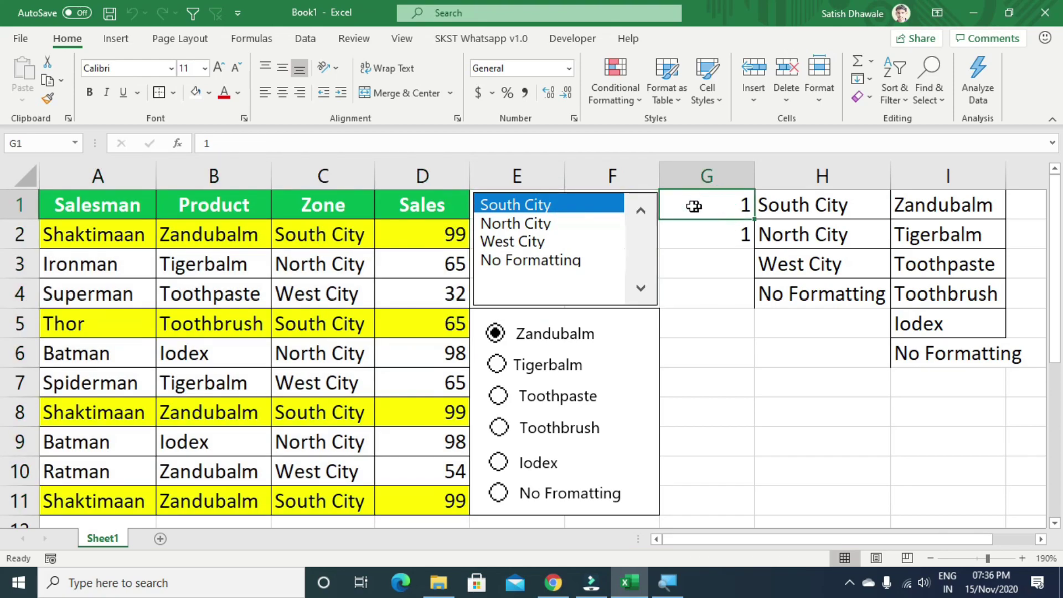
pyautogui.click(553, 227)
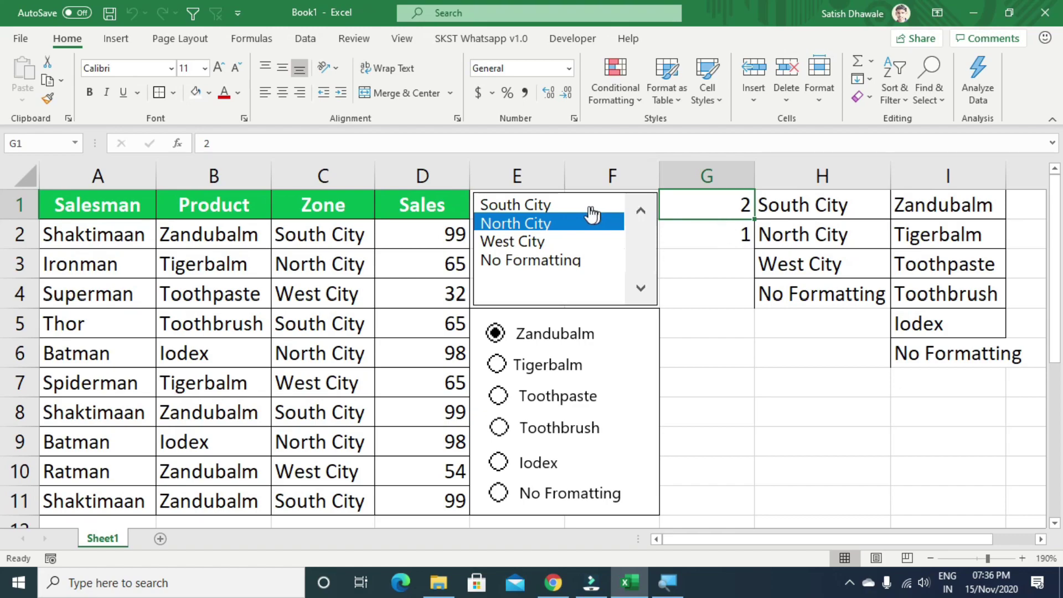
pyautogui.click(564, 209)
pyautogui.click(833, 206)
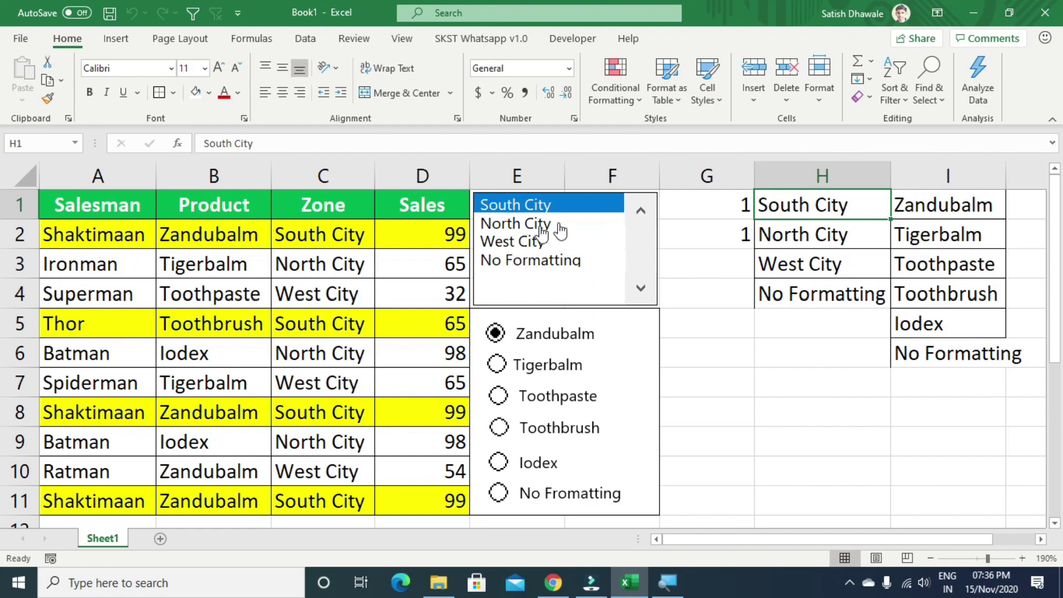
# Step: Choose North City and select the full data range A2:D11
pyautogui.moveTo(61, 234); pyautogui.dragTo(443, 440)
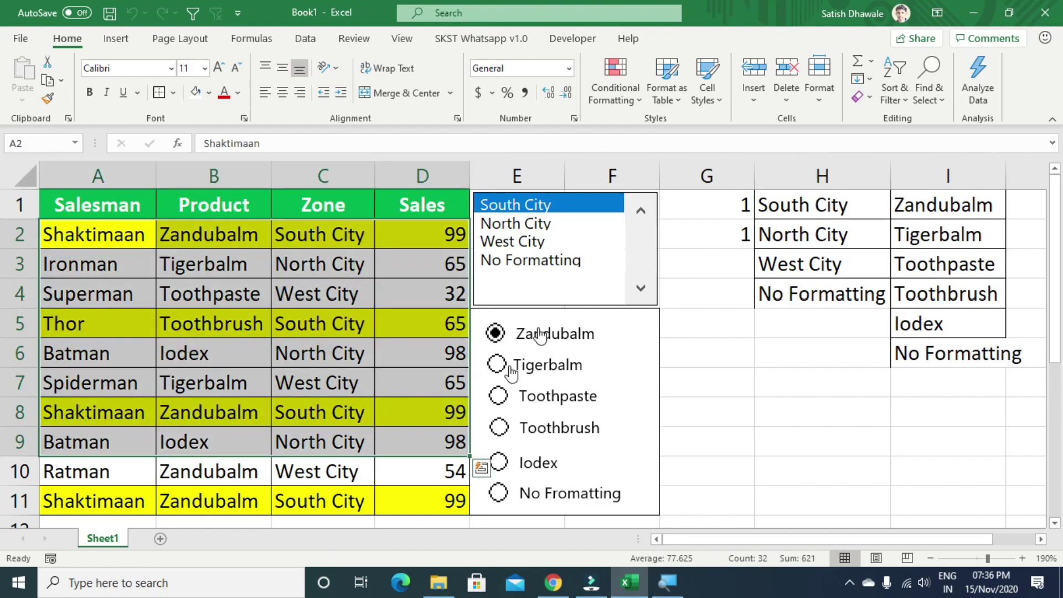
pyautogui.click(531, 224)
pyautogui.moveTo(127, 246); pyautogui.dragTo(420, 494)
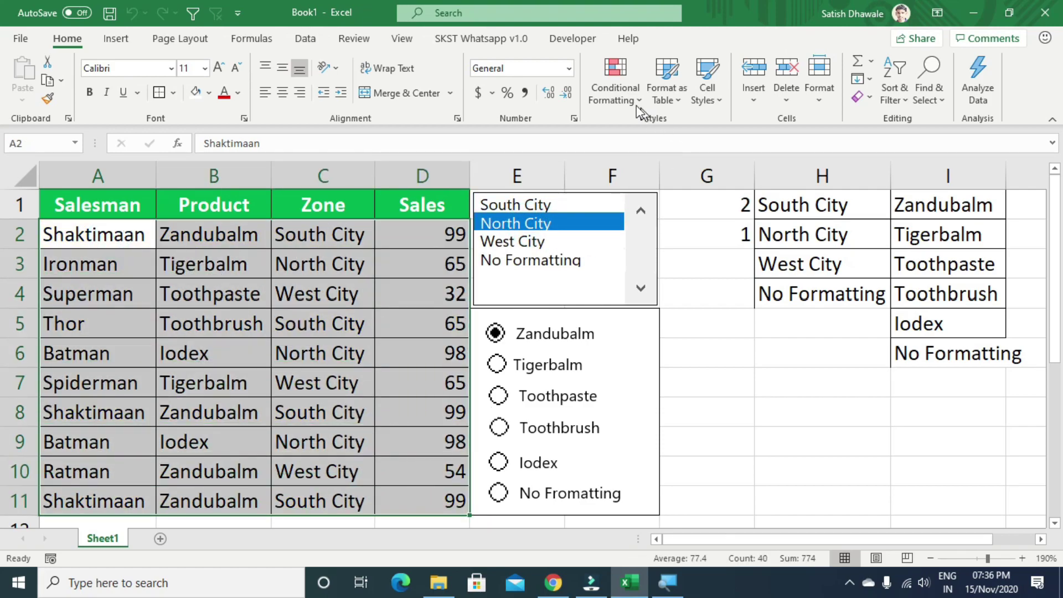
# Step: Create a new formula rule reading =AND($C2=$H$2,$G$1=2) from cells C2, H2 and G1
pyautogui.click(615, 92)
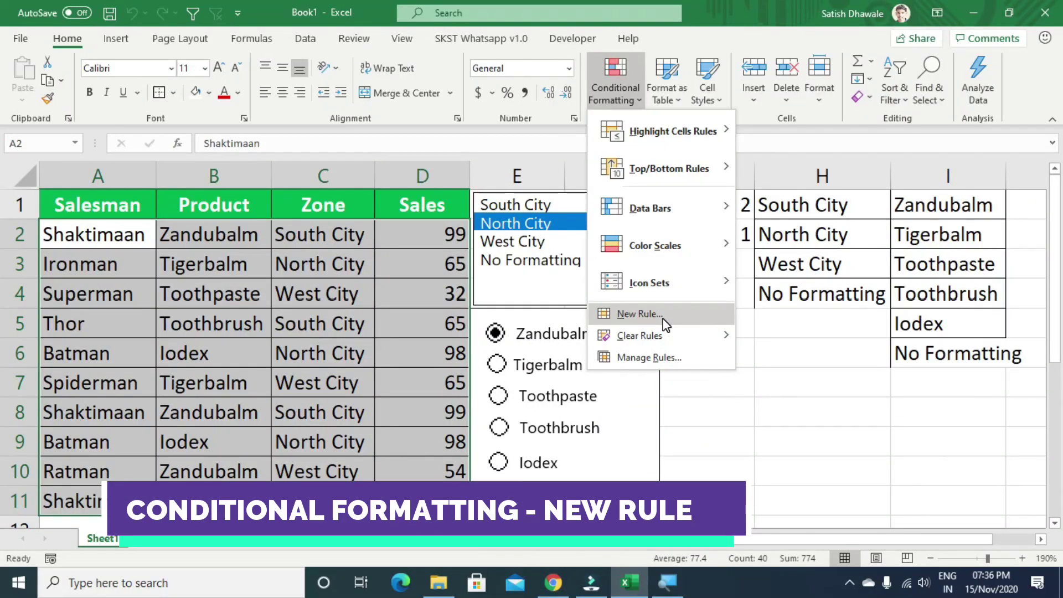
pyautogui.click(664, 324)
pyautogui.click(576, 368)
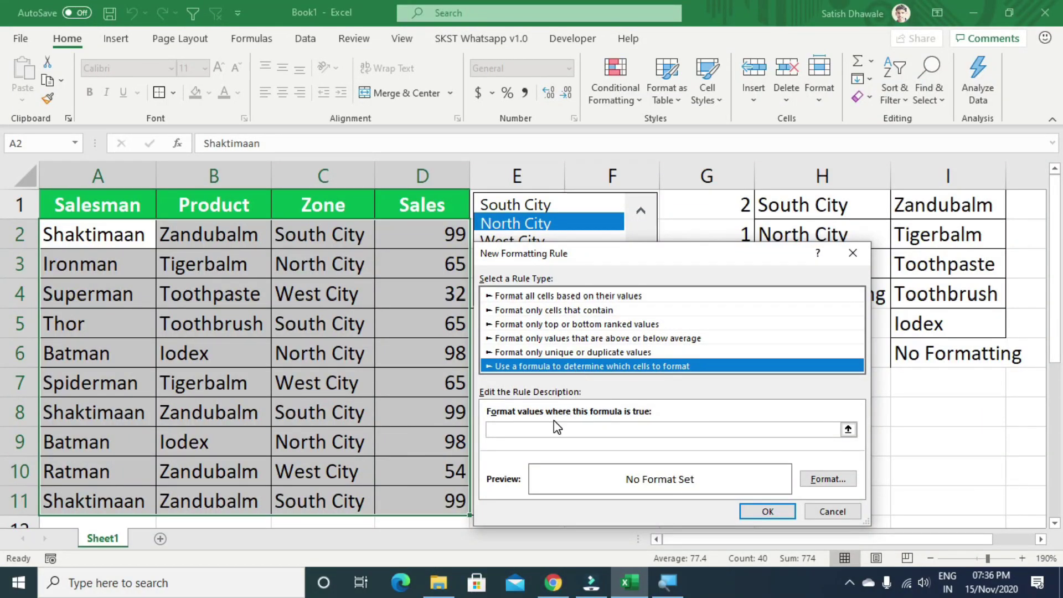
pyautogui.click(542, 429)
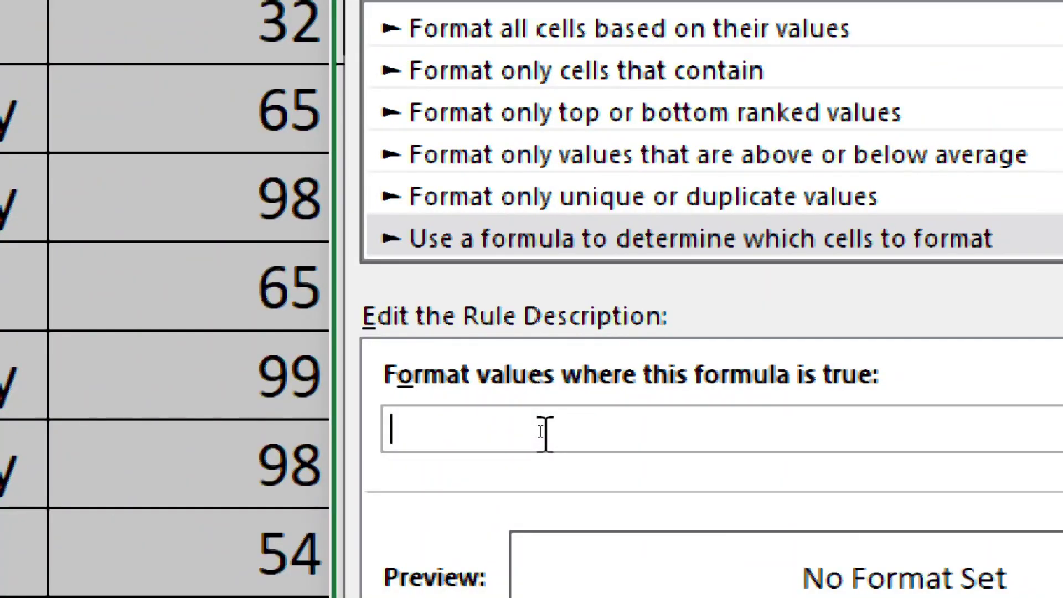
pyautogui.write('=AND(')
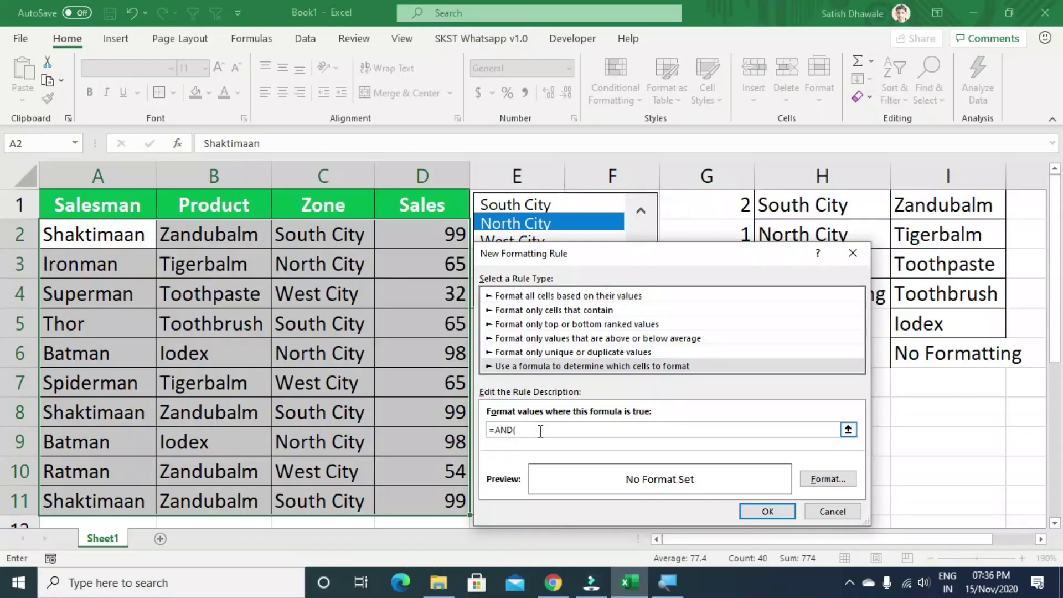
pyautogui.click(333, 238)
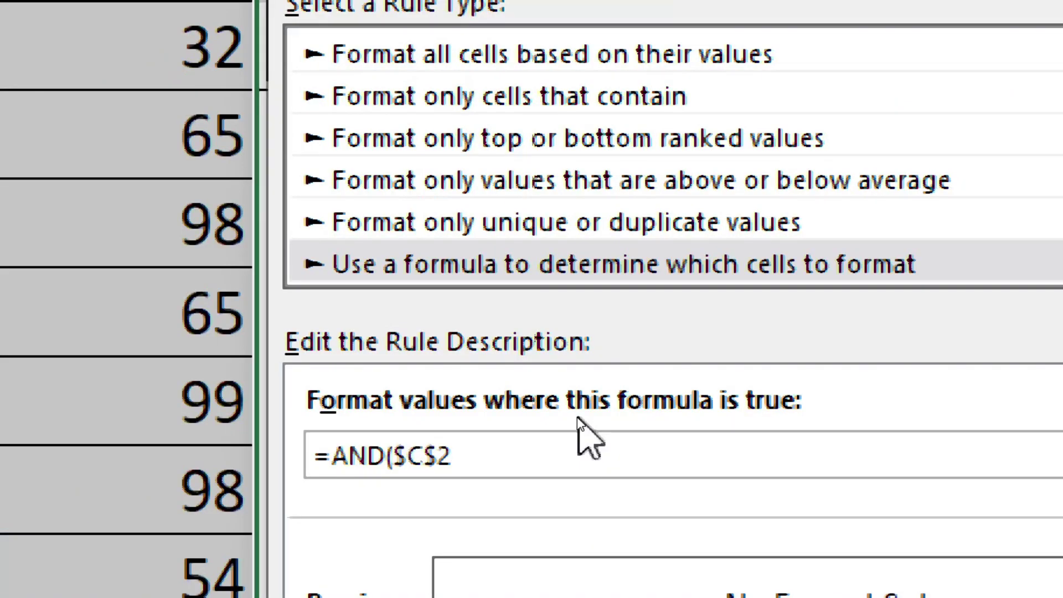
pyautogui.press('F4')
pyautogui.press('F4')
pyautogui.write('=')
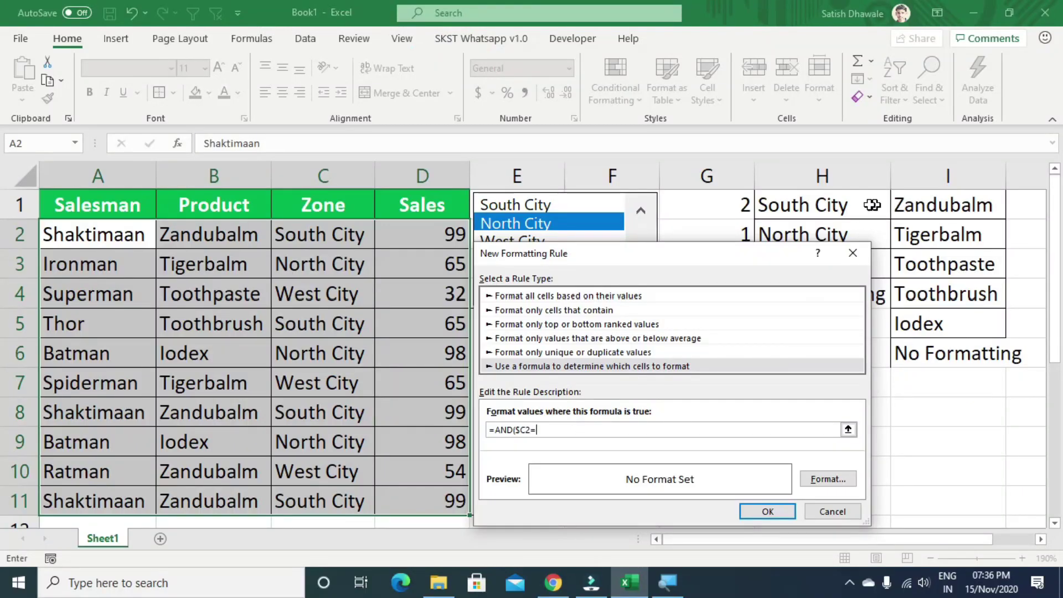
pyautogui.click(836, 232)
pyautogui.moveTo(759, 255); pyautogui.dragTo(647, 254)
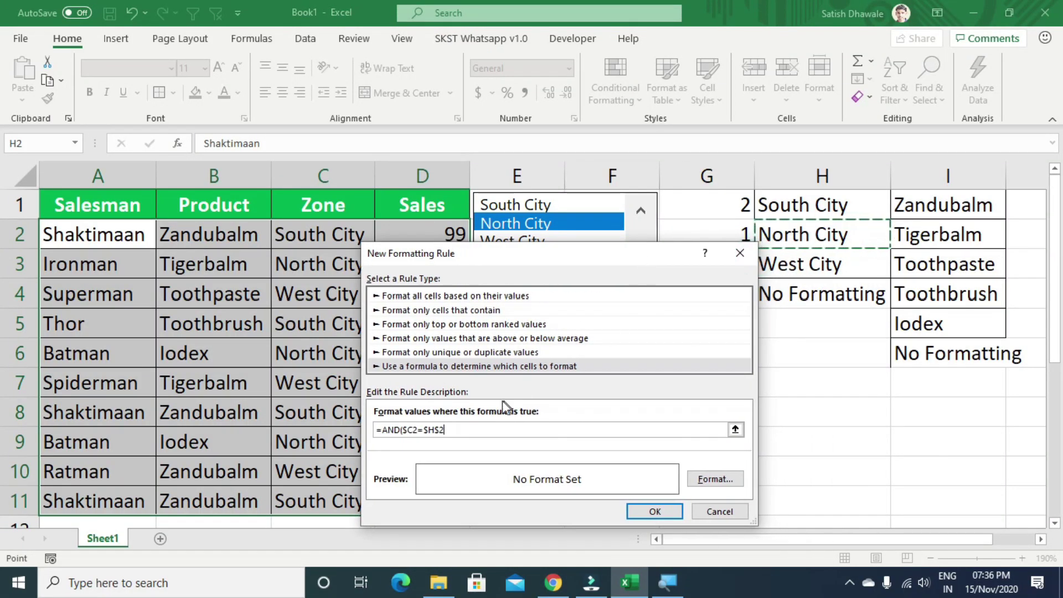
pyautogui.write(',')
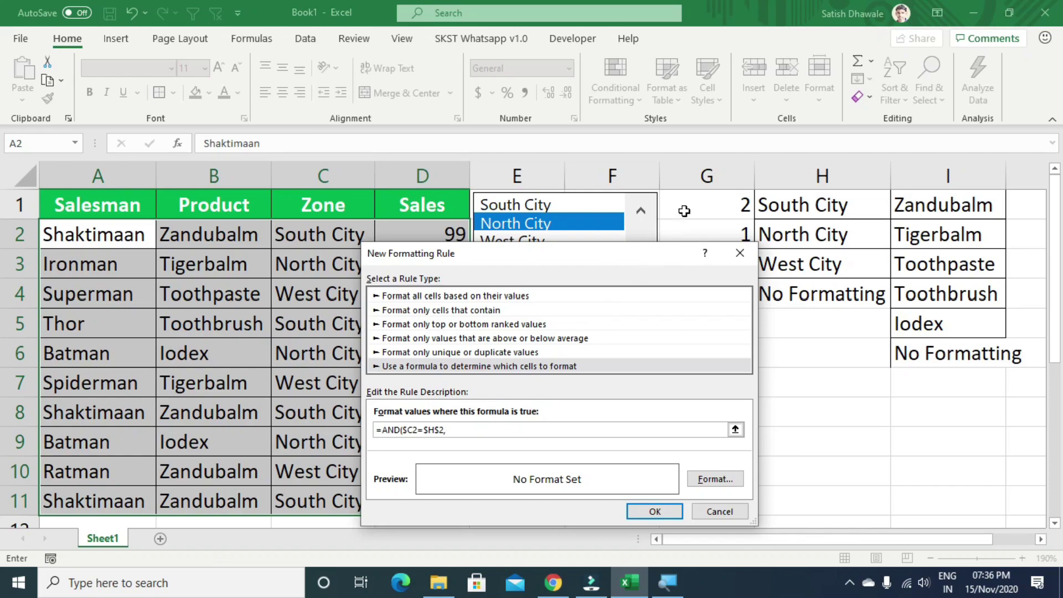
pyautogui.click(685, 208)
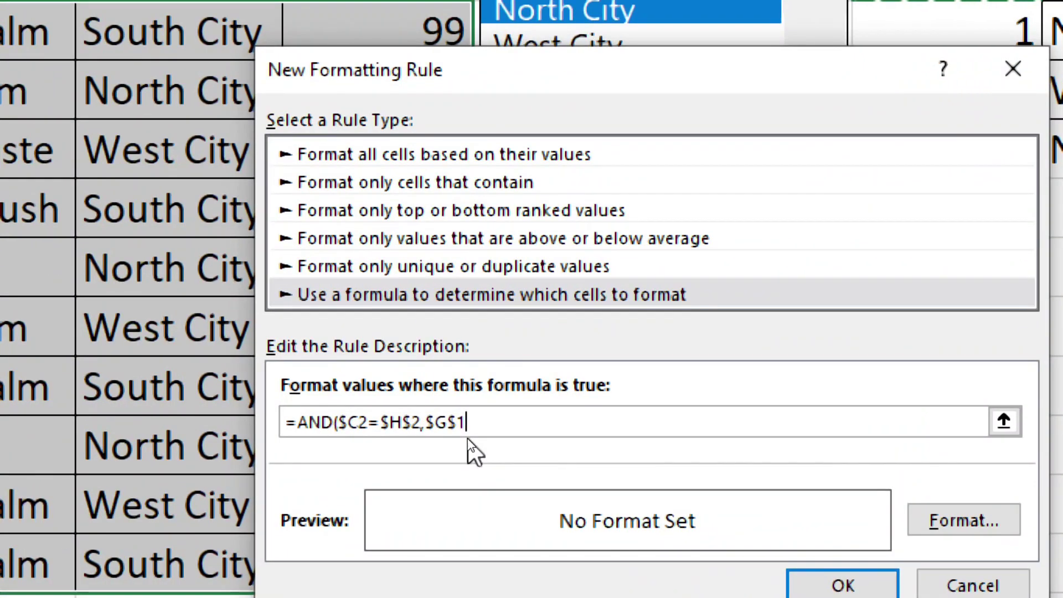
pyautogui.write('=2')
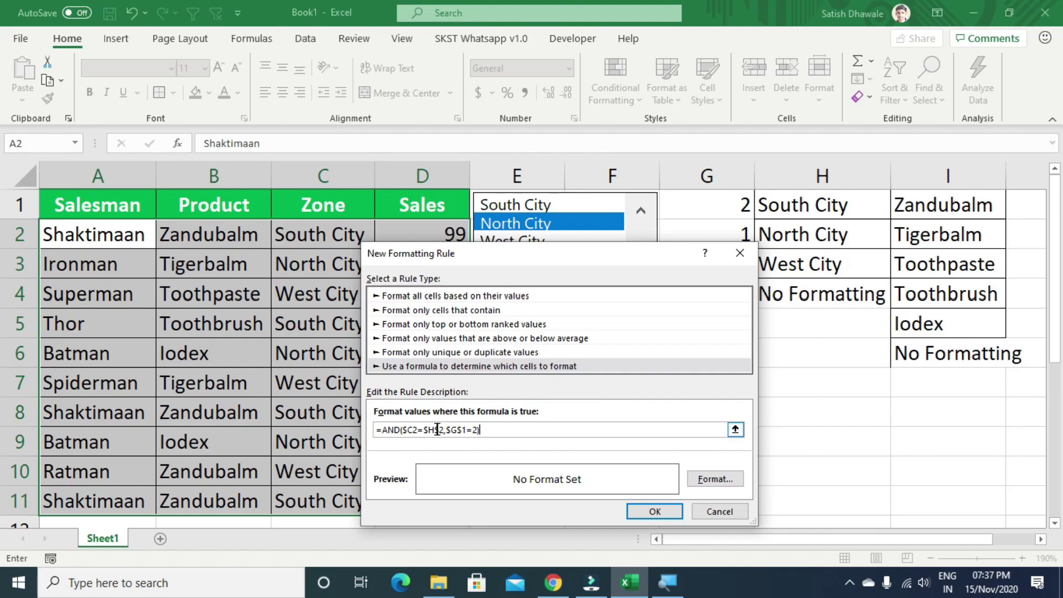
# Step: Give the North City rule a light-green fill and save it
pyautogui.click(713, 478)
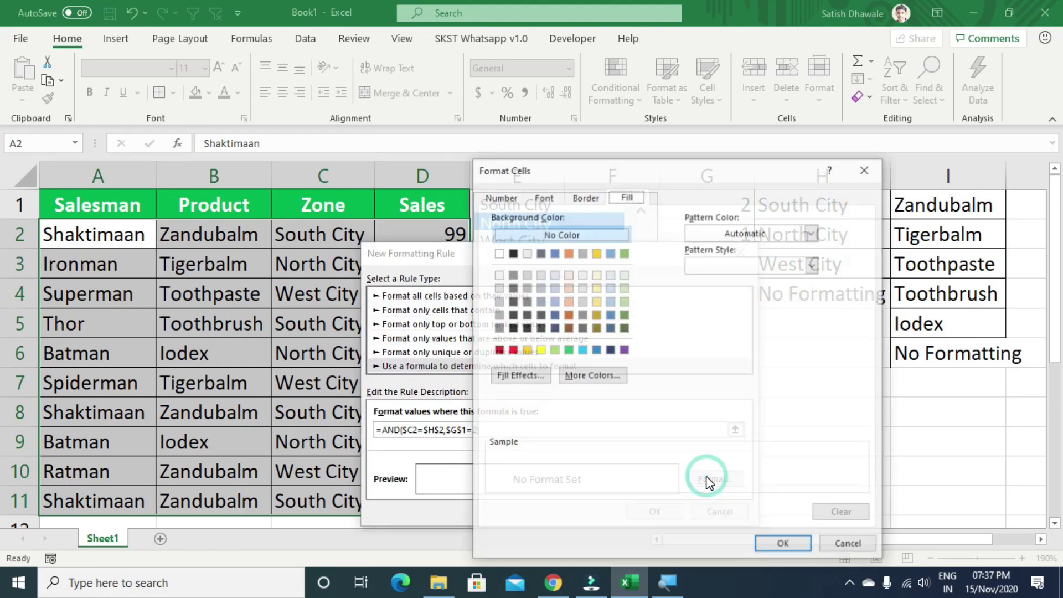
pyautogui.click(557, 347)
pyautogui.click(775, 544)
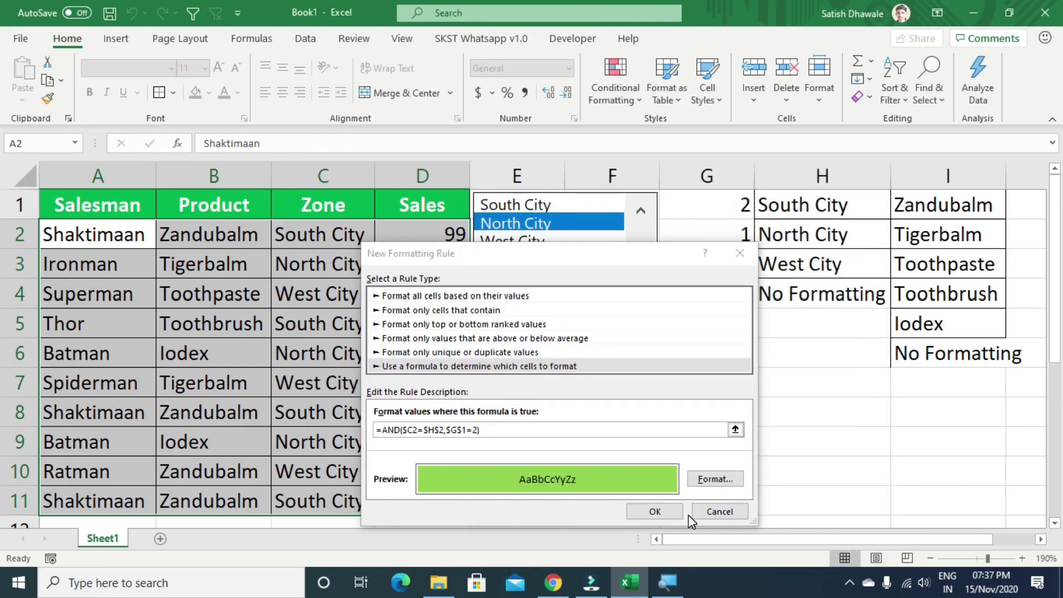
pyautogui.click(653, 511)
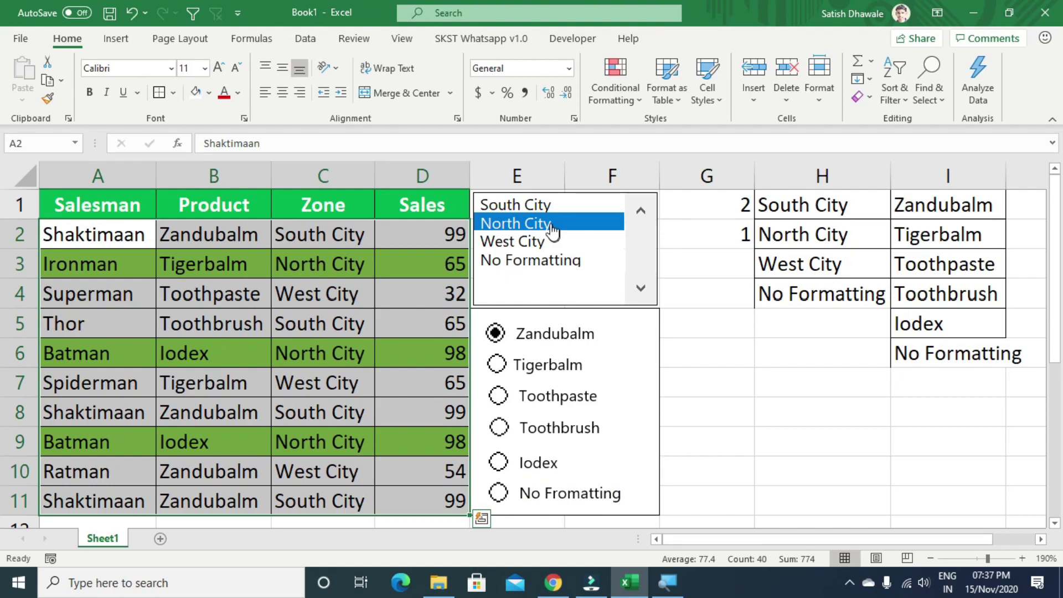
# Step: Switch the zone list between South City and North City to check yellow and green highlighting
pyautogui.click(544, 209)
pyautogui.click(544, 224)
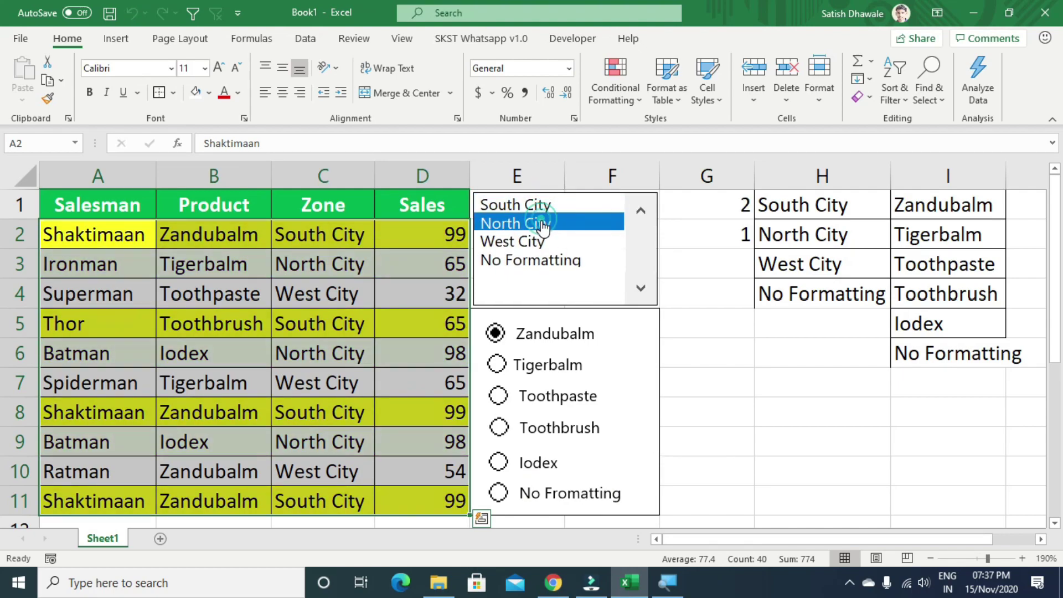
pyautogui.click(538, 206)
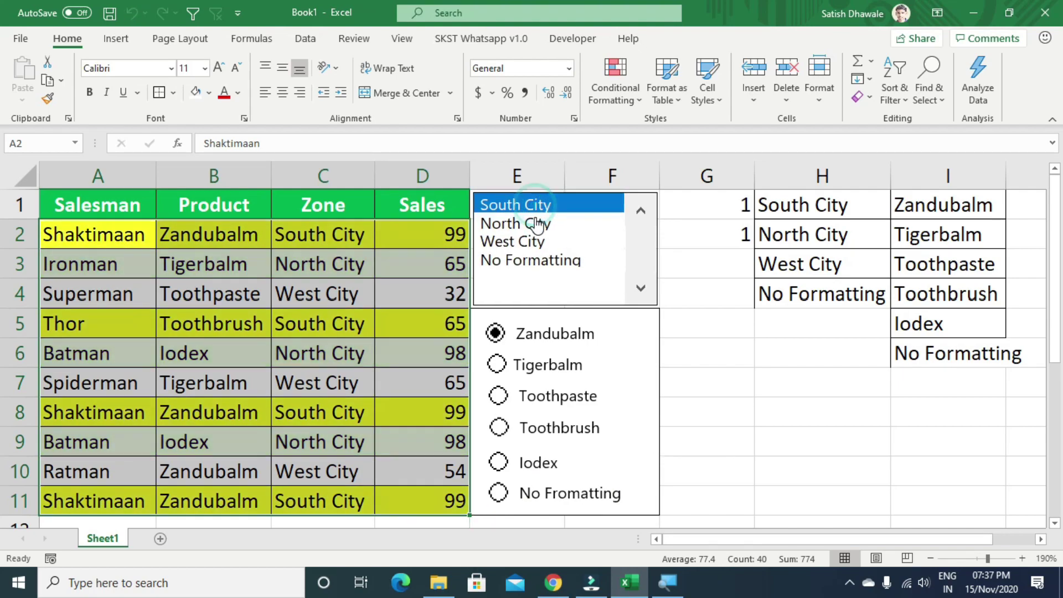
pyautogui.click(543, 224)
pyautogui.click(535, 199)
pyautogui.click(542, 224)
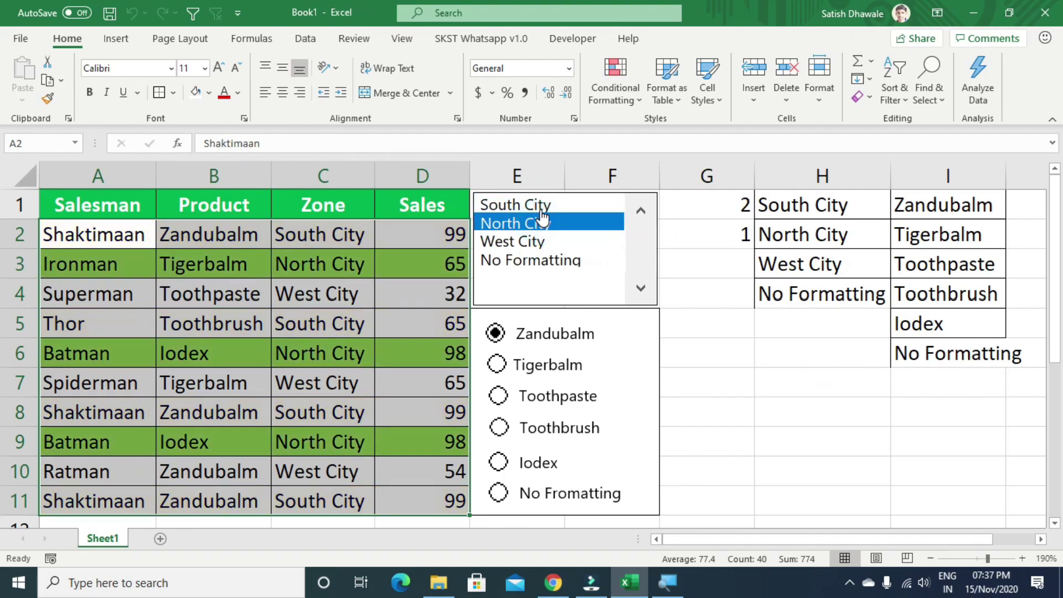
pyautogui.click(537, 206)
pyautogui.click(542, 224)
pyautogui.click(629, 104)
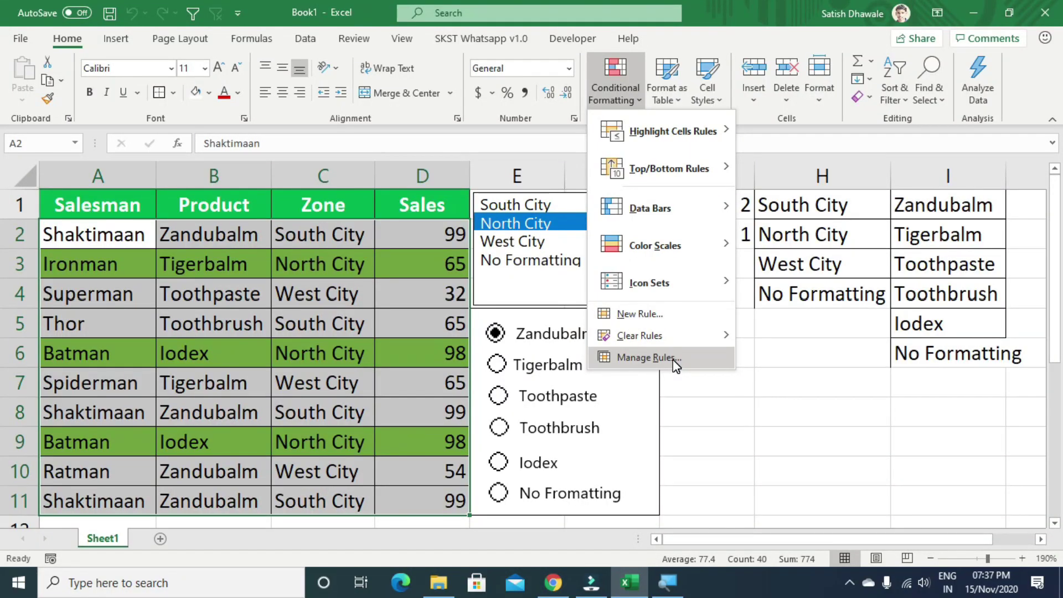
# Step: In Manage Rules, open the yellow South City rule, select its formula, and return to the list
pyautogui.click(675, 362)
pyautogui.click(380, 367)
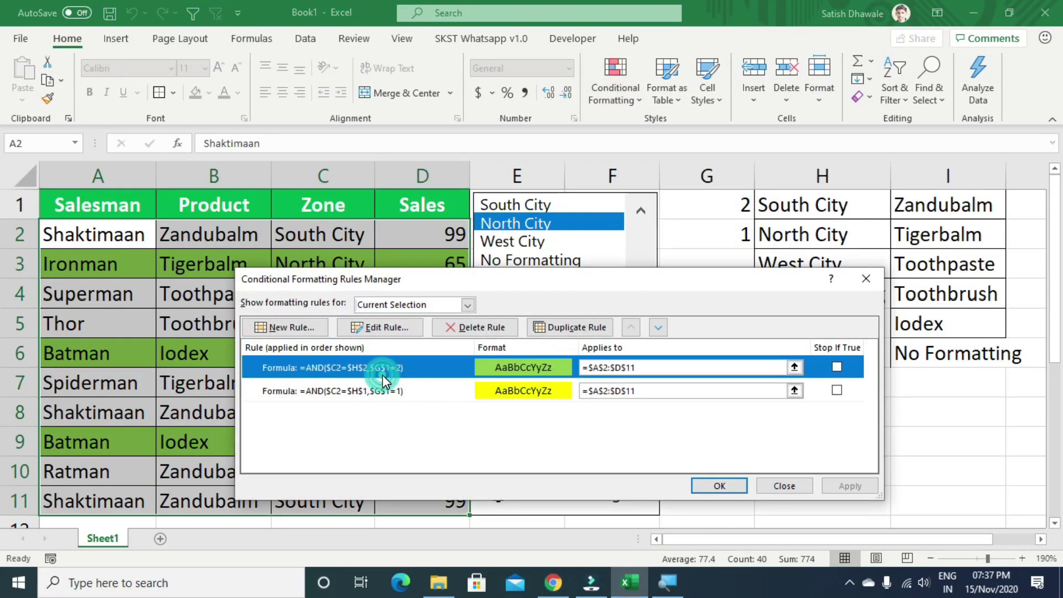
pyautogui.click(373, 391)
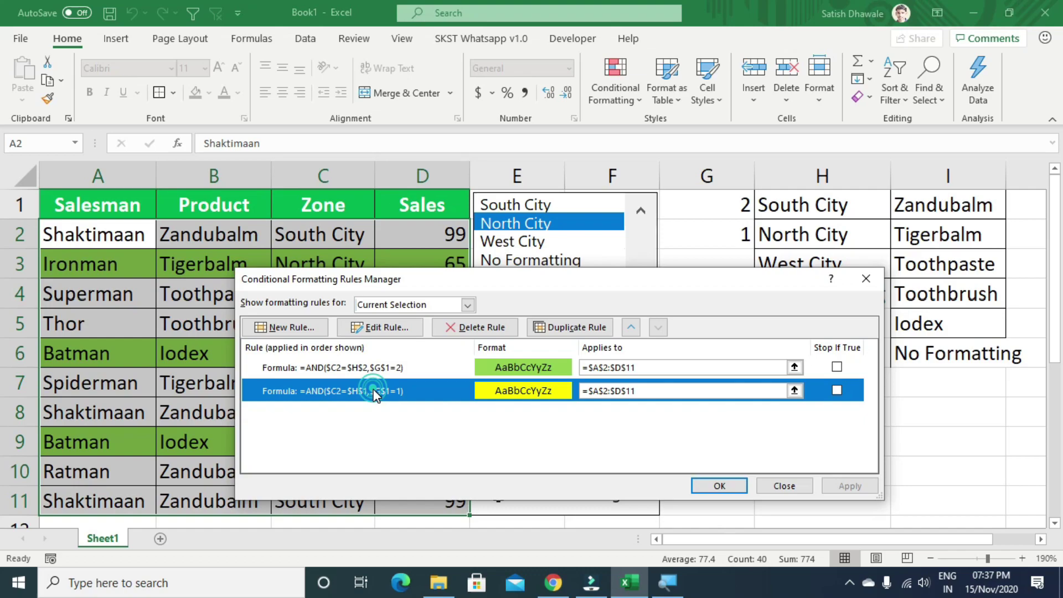
pyautogui.click(395, 327)
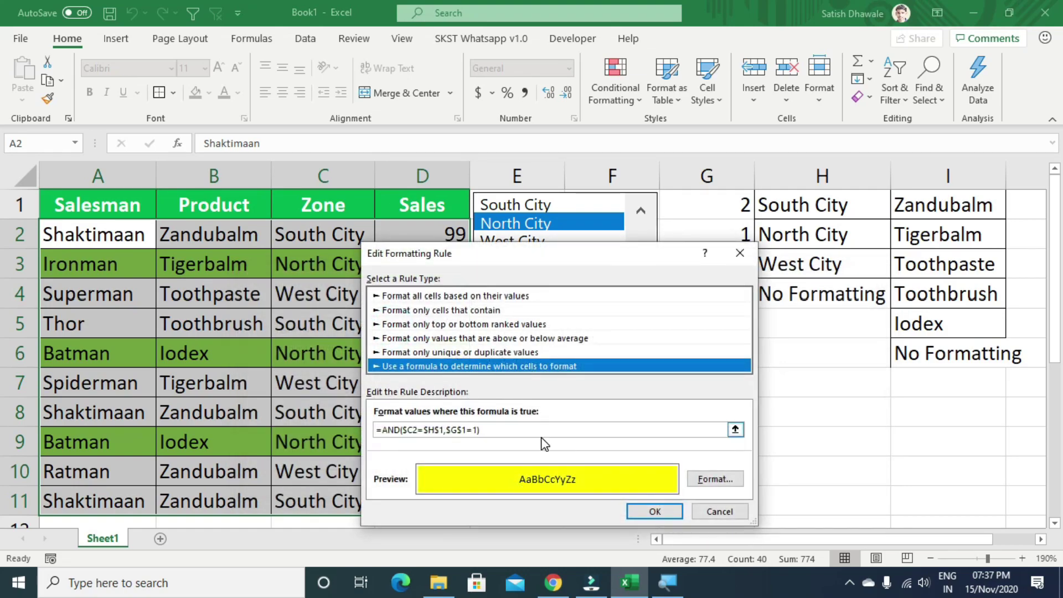
pyautogui.moveTo(484, 431); pyautogui.dragTo(377, 431)
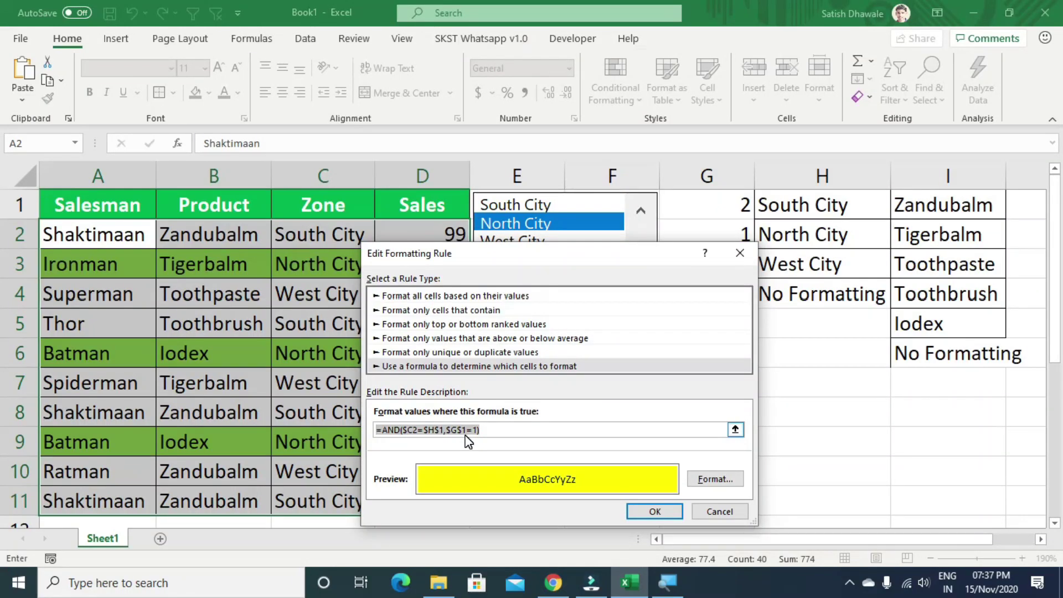
pyautogui.press('Return')
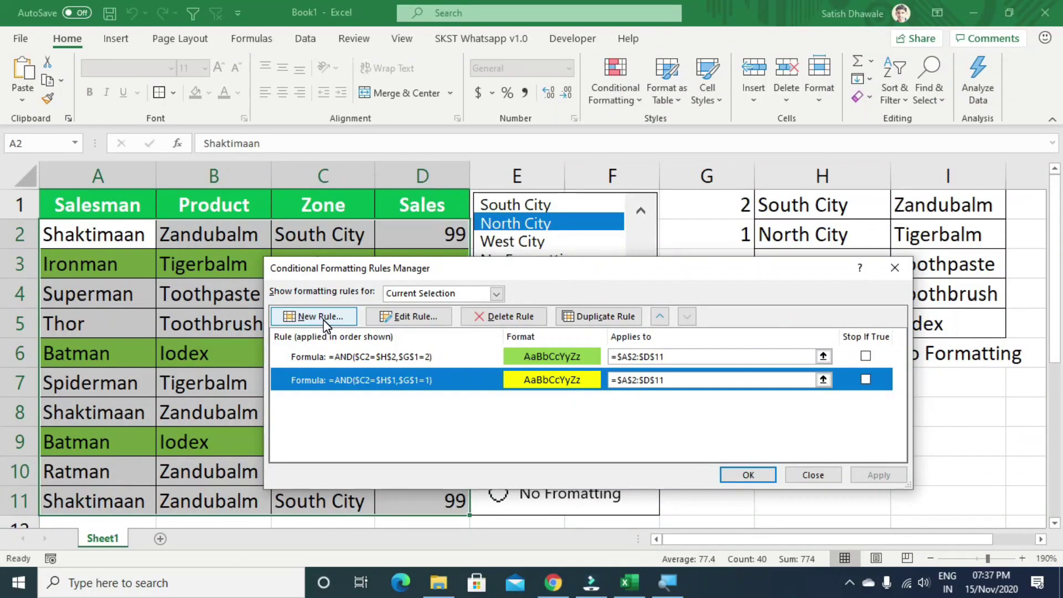
# Step: Start a new formula rule with =AND($C2=$H$1,$G$1=1) and begin editing the H reference
pyautogui.click(325, 319)
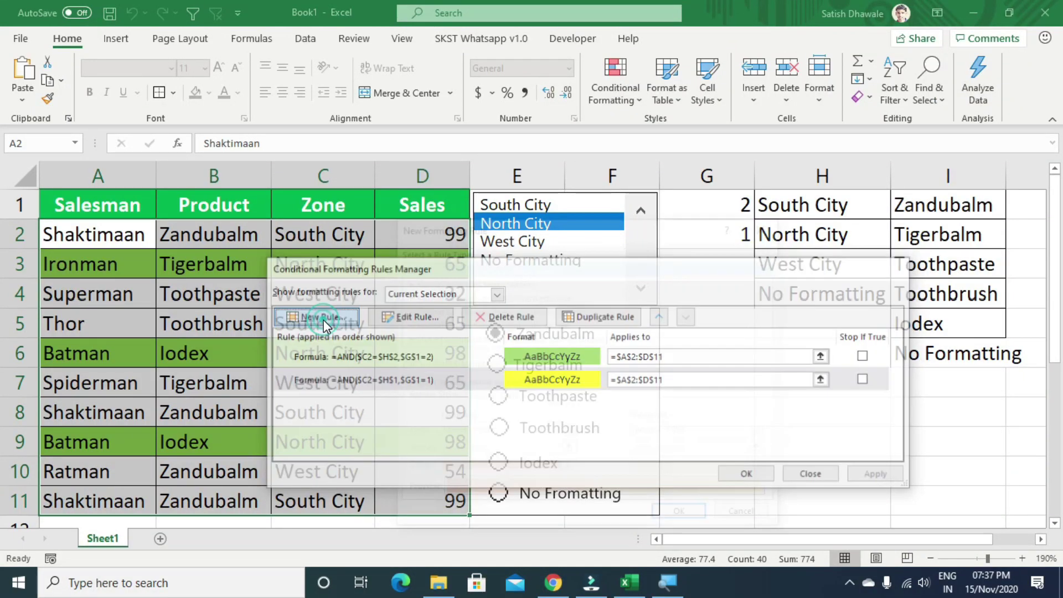
pyautogui.click(446, 338)
pyautogui.click(445, 402)
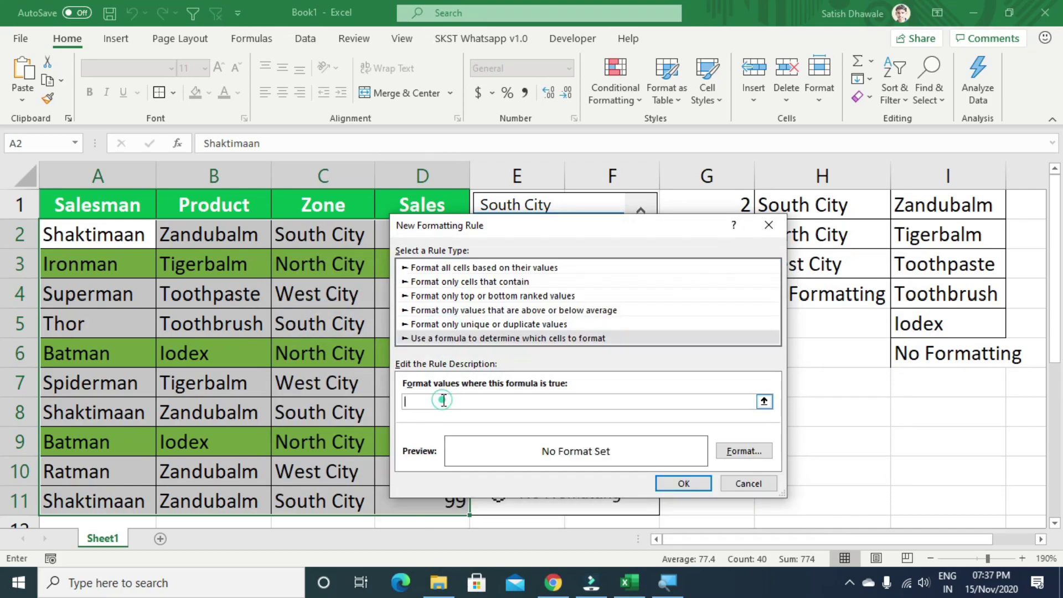
pyautogui.click(441, 402)
pyautogui.write('=AND($C2=$H$1,$G$1=1)')
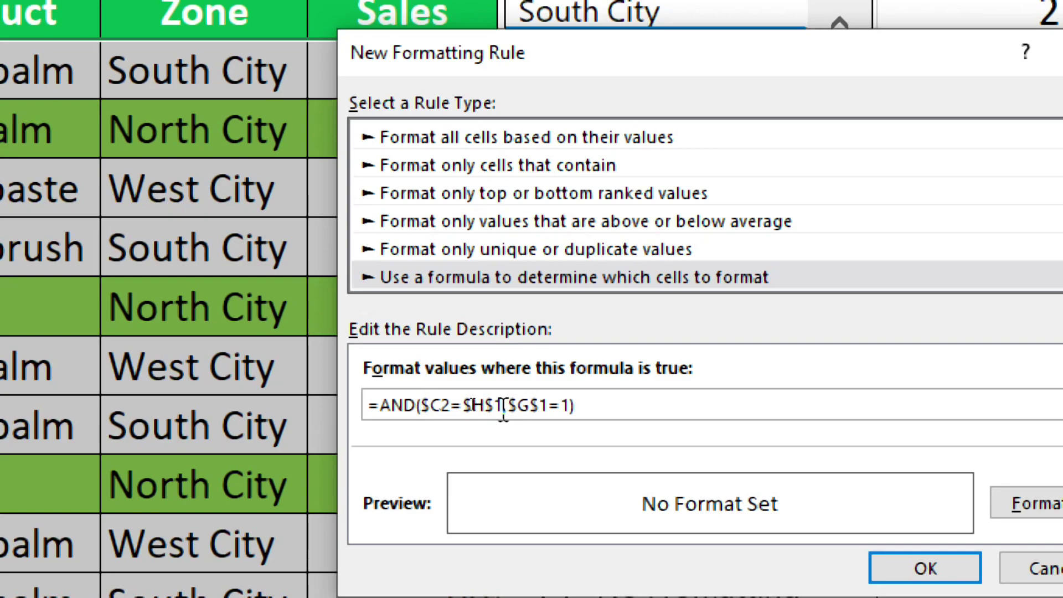
pyautogui.click(471, 405)
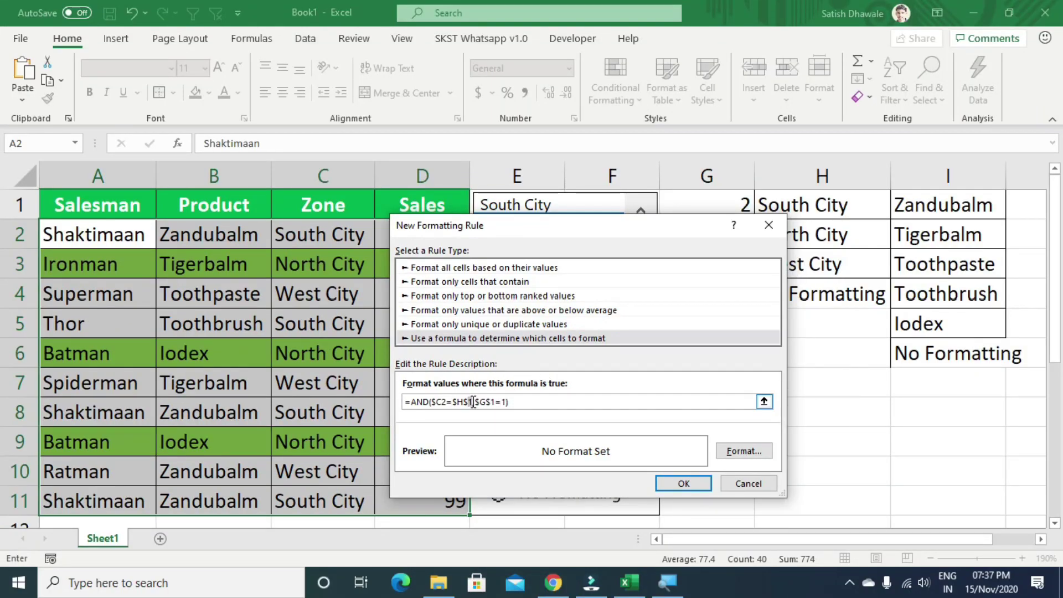
pyautogui.press('BackSpace')
# Step: Finish the formula as =AND($C2=$H$3,$G$1=3)
pyautogui.moveTo(546, 233)
pyautogui.mouseDown()
pyautogui.moveTo(517, 225)
pyautogui.moveTo(420, 267)
pyautogui.mouseUp()
pyautogui.press('super')
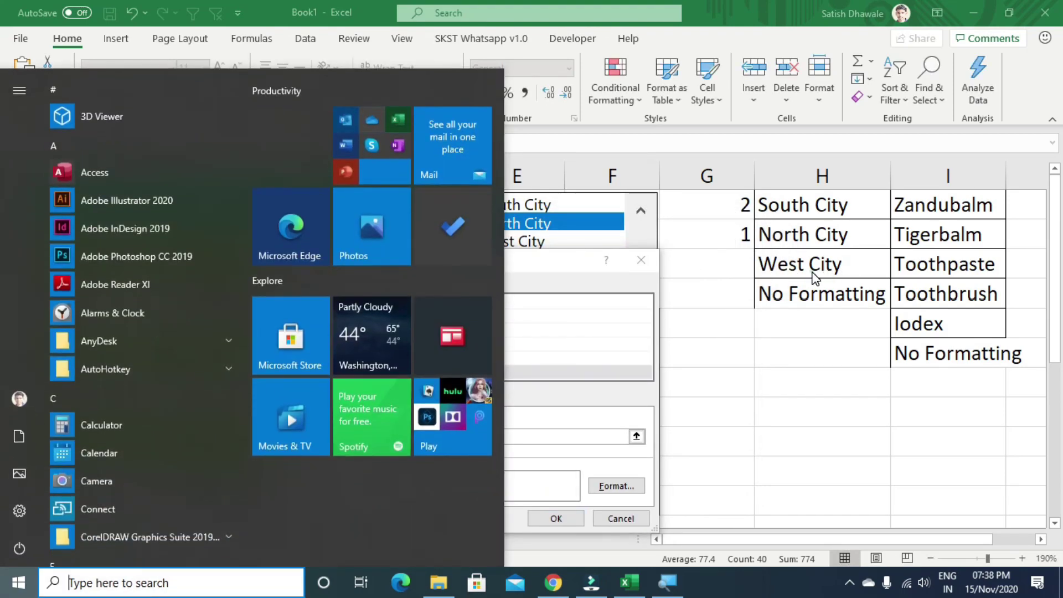
pyautogui.click(586, 270)
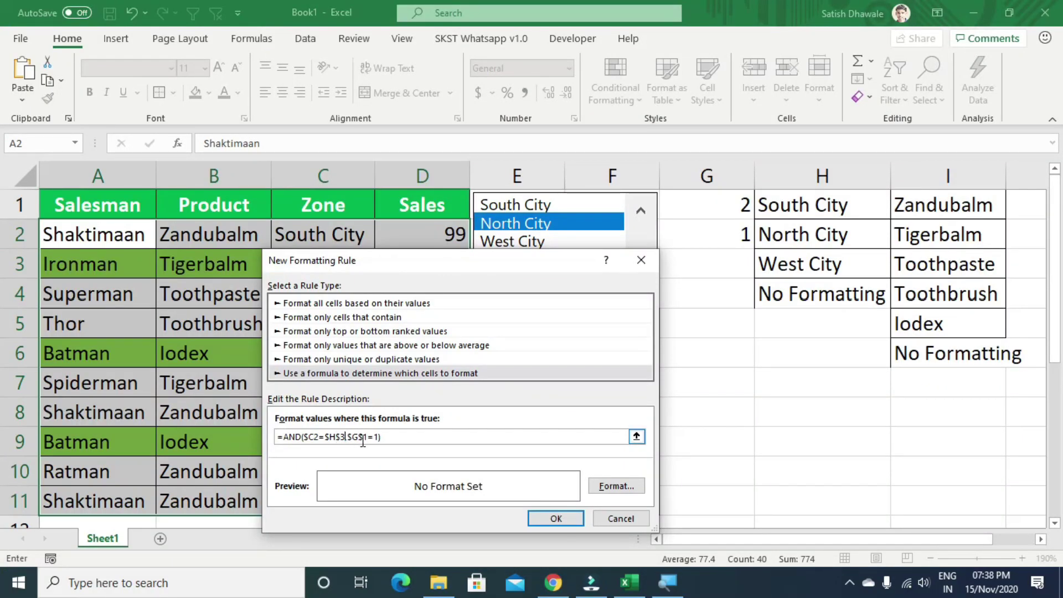
pyautogui.click(379, 436)
pyautogui.write(')')
pyautogui.moveTo(463, 260); pyautogui.dragTo(512, 296)
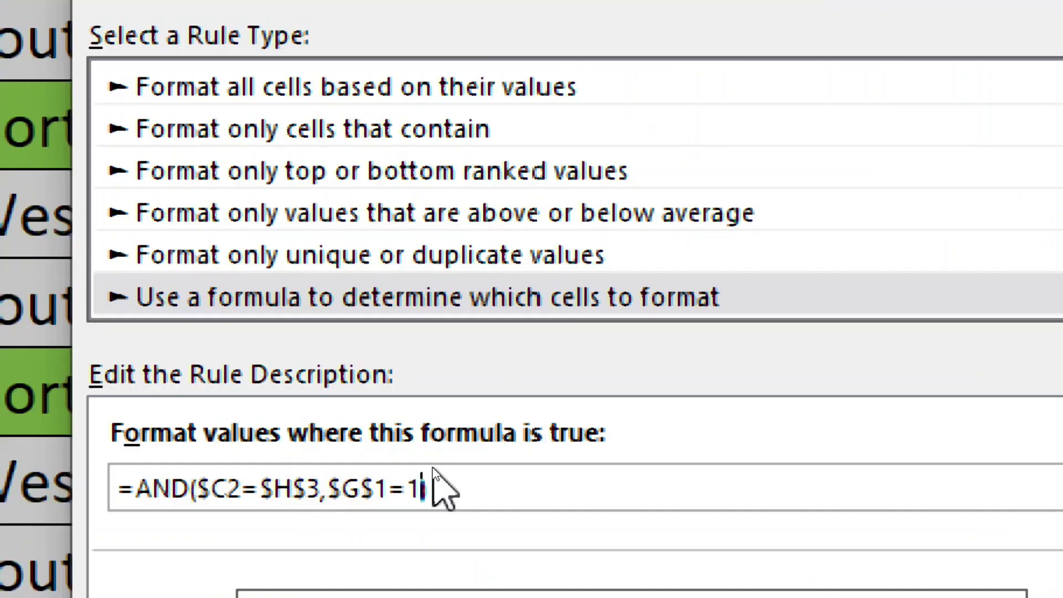
pyautogui.press('BackSpace')
pyautogui.write('3')
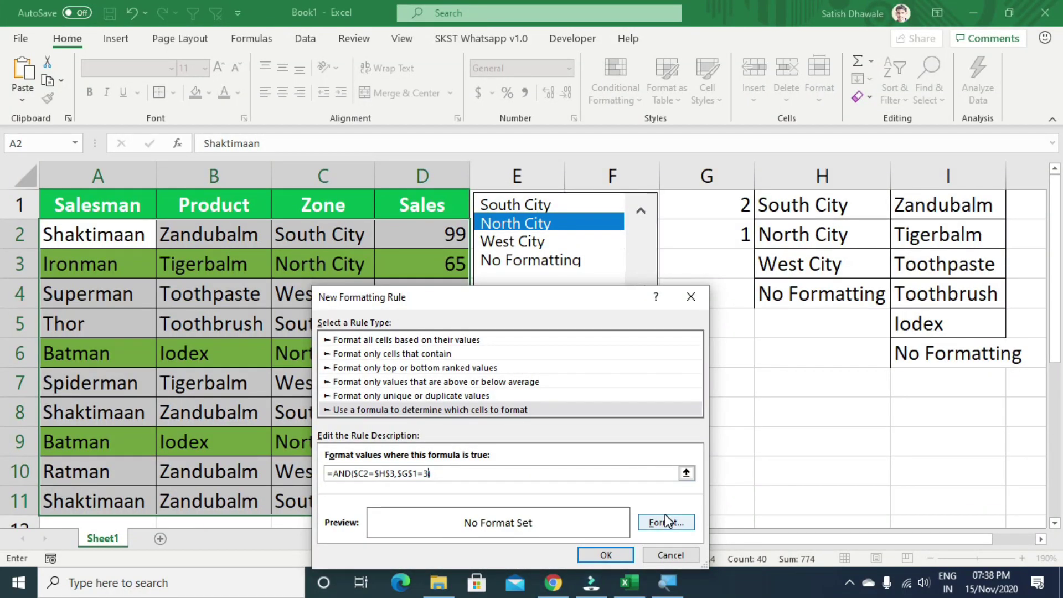
# Step: Give the West City rule a light-blue fill, apply it, and pick West City to check
pyautogui.click(665, 522)
pyautogui.click(497, 336)
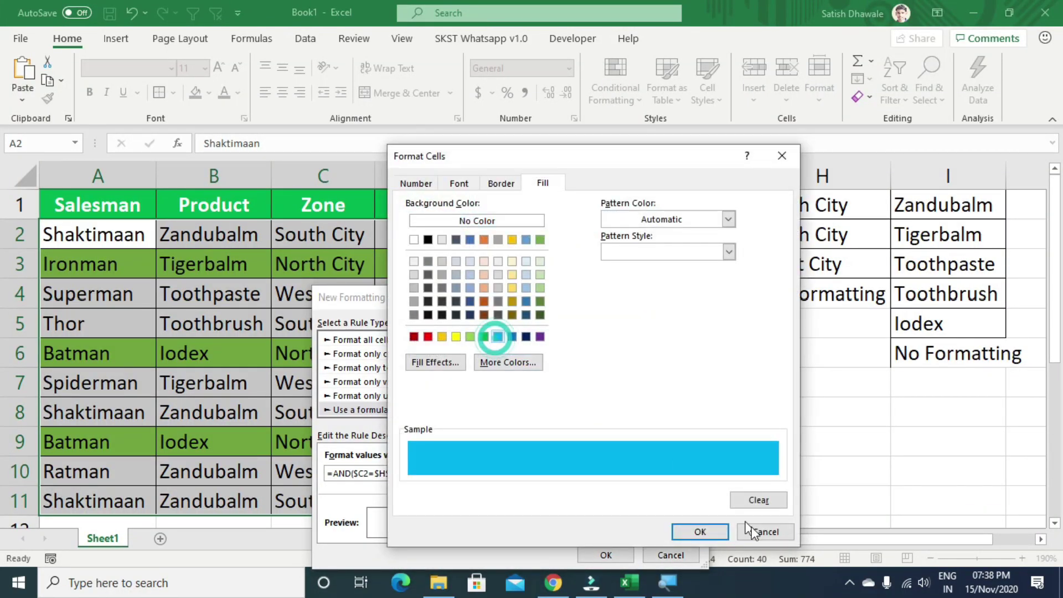
pyautogui.click(700, 532)
pyautogui.click(606, 554)
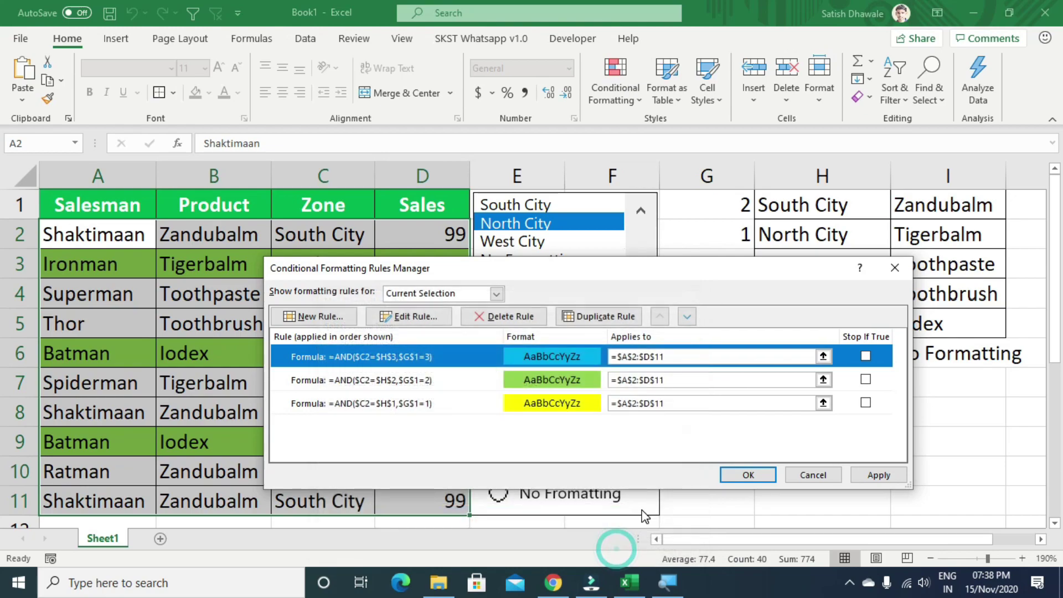
pyautogui.click(875, 475)
pyautogui.click(744, 473)
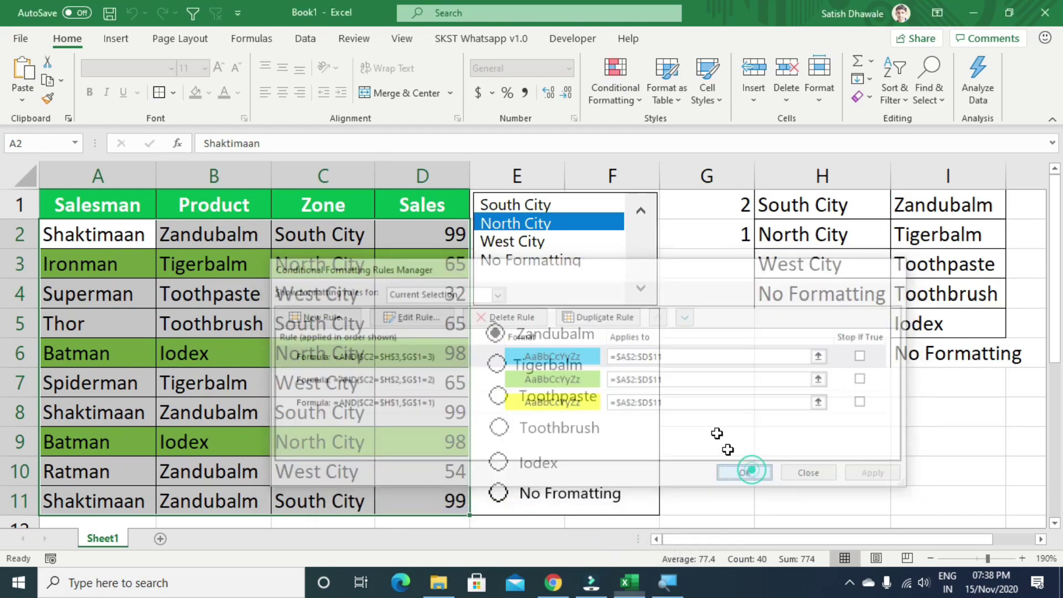
pyautogui.click(538, 238)
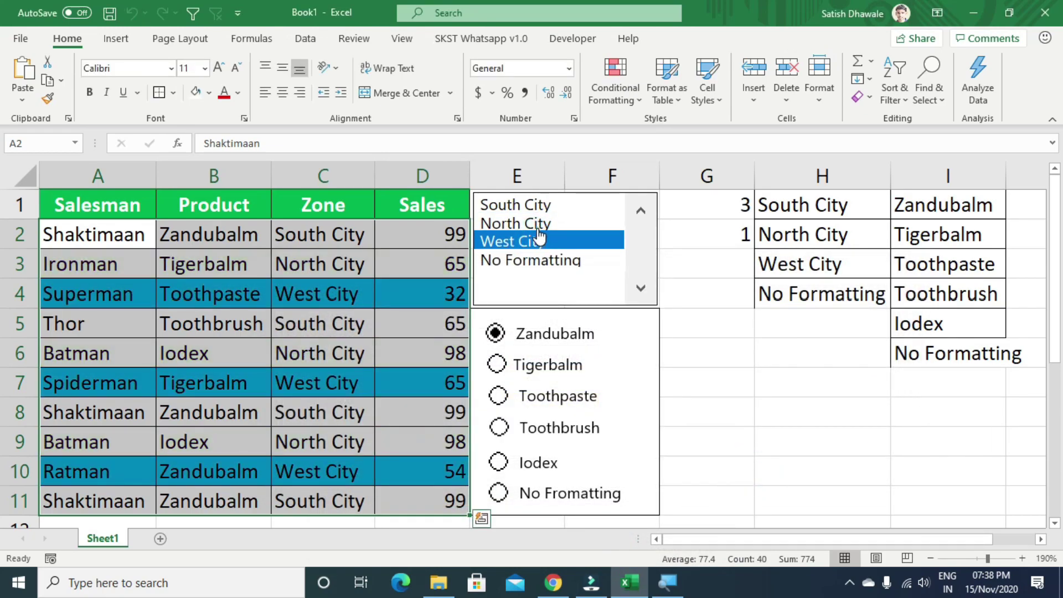
# Step: Cycle the zone list through North City, South City and No Formatting
pyautogui.click(539, 222)
pyautogui.click(545, 206)
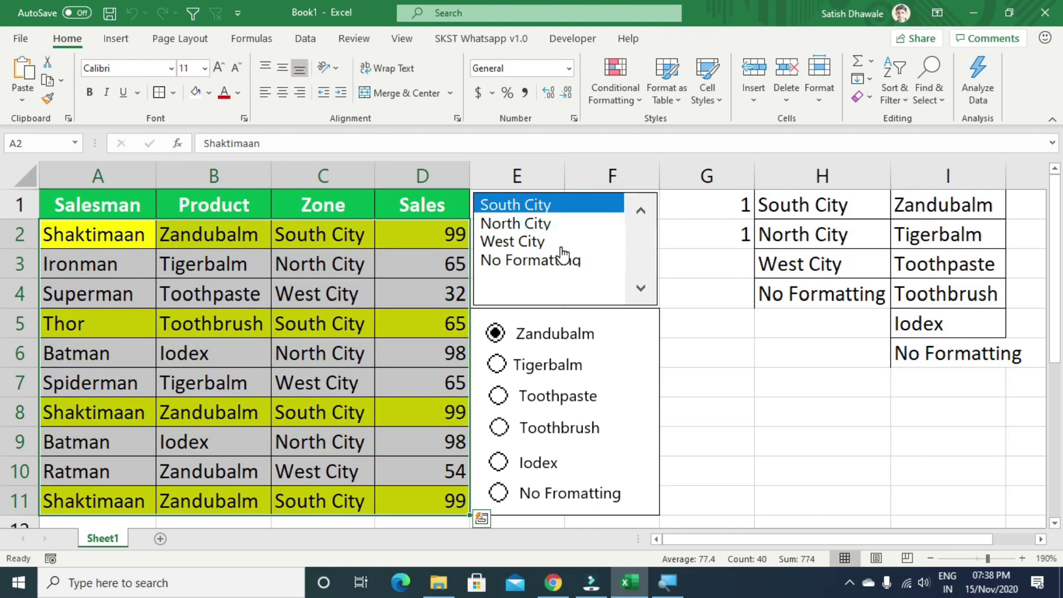
pyautogui.click(562, 260)
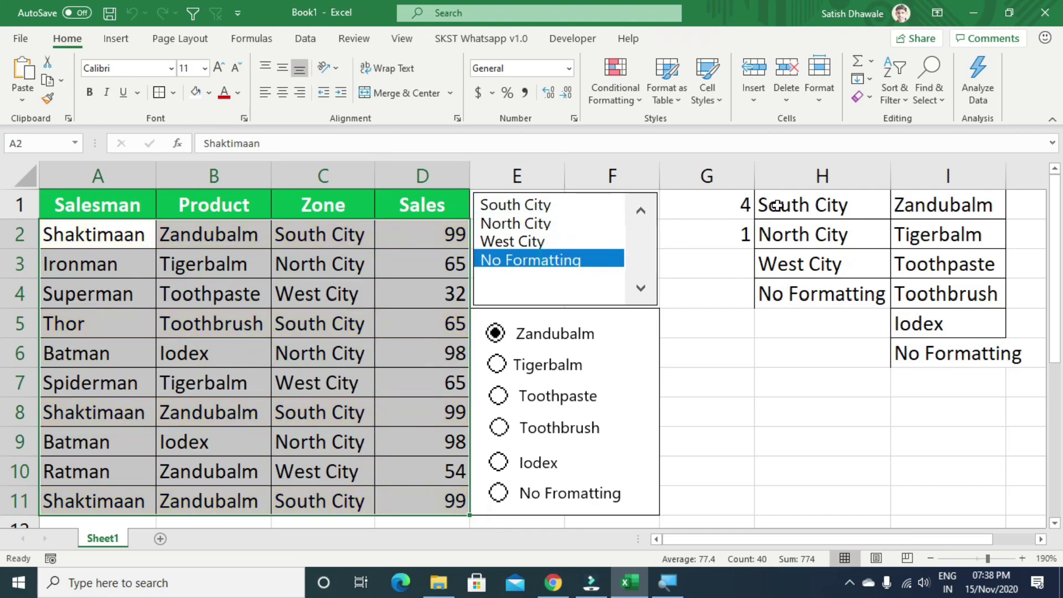
# Step: Add a formula rule =$G$1=4 with no format and apply it
pyautogui.click(614, 94)
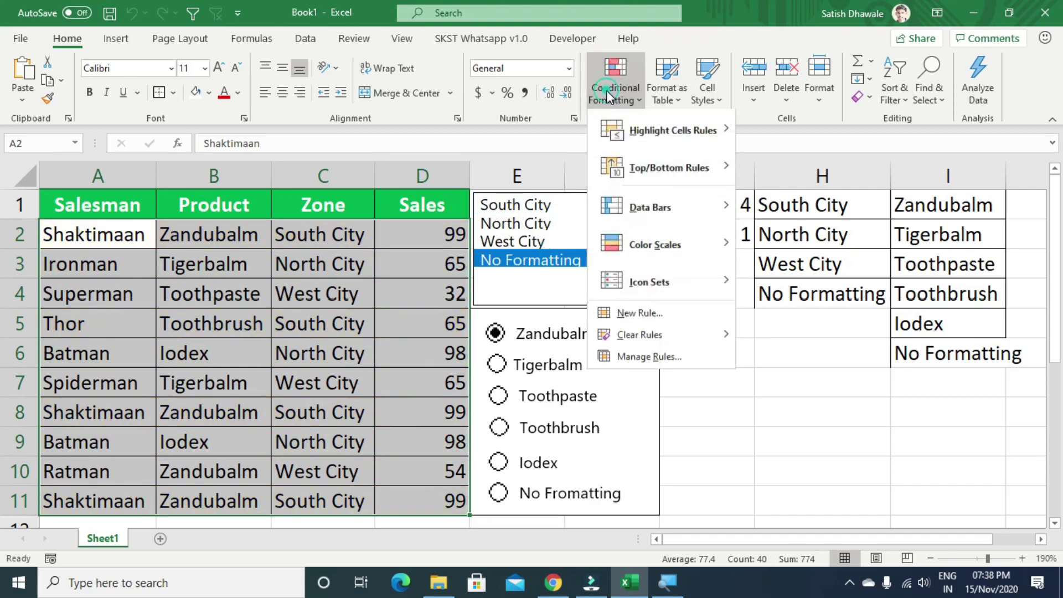
pyautogui.click(646, 353)
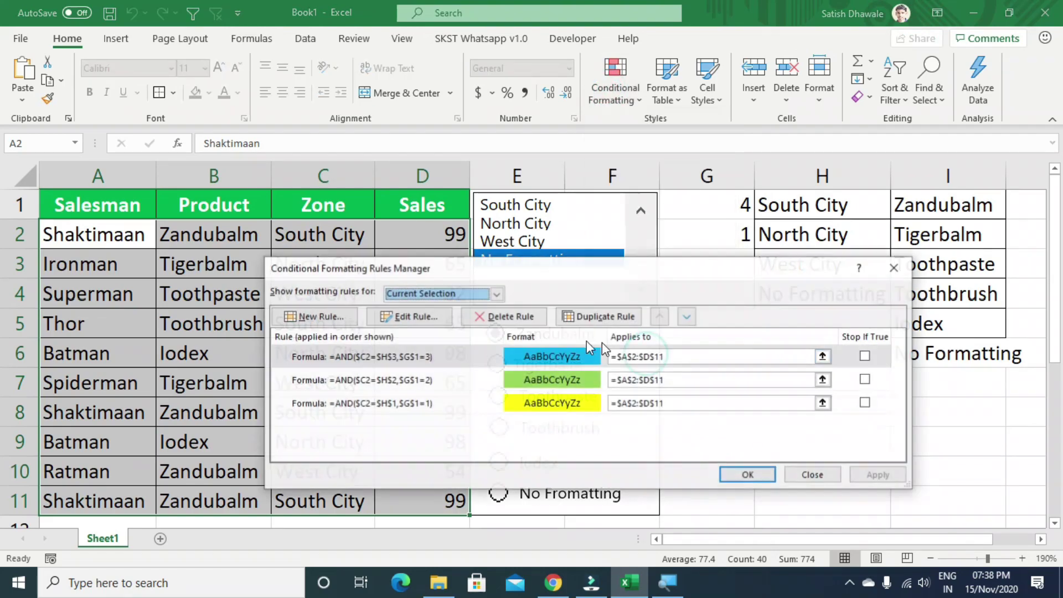
pyautogui.click(336, 317)
pyautogui.click(470, 337)
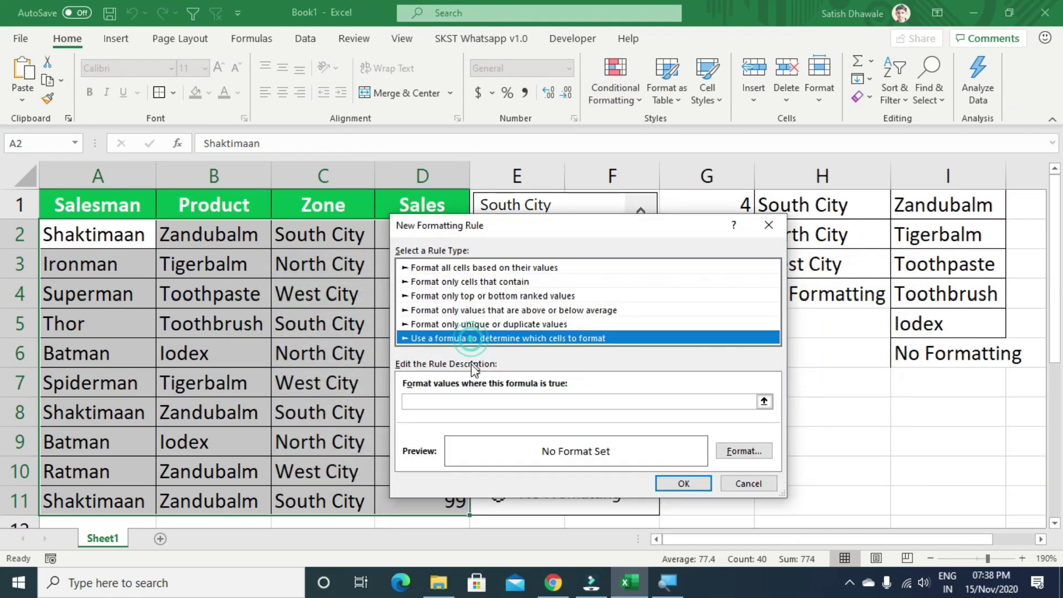
pyautogui.click(455, 400)
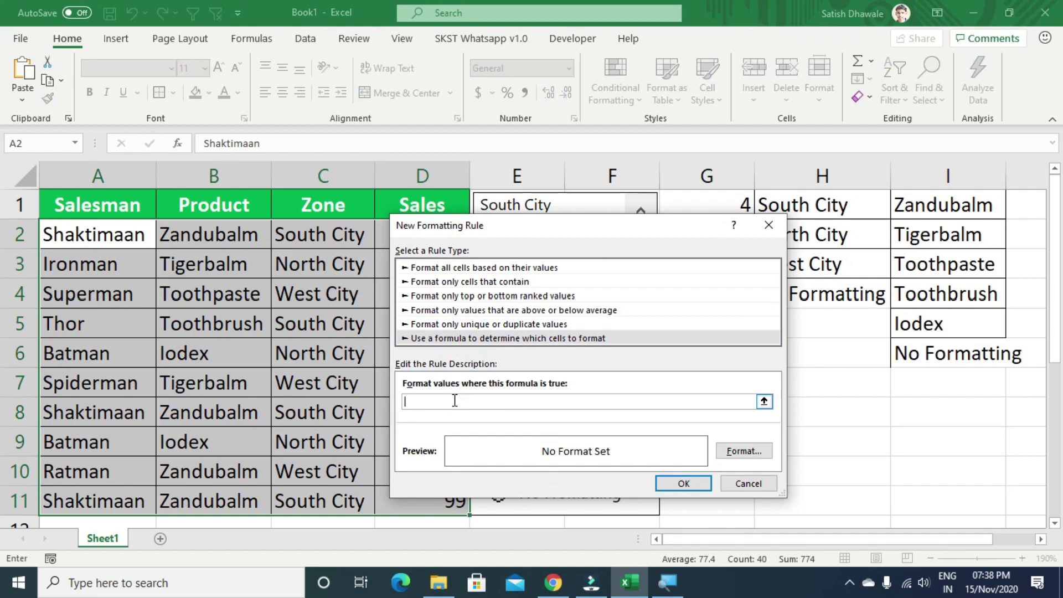
pyautogui.moveTo(516, 225); pyautogui.dragTo(508, 284)
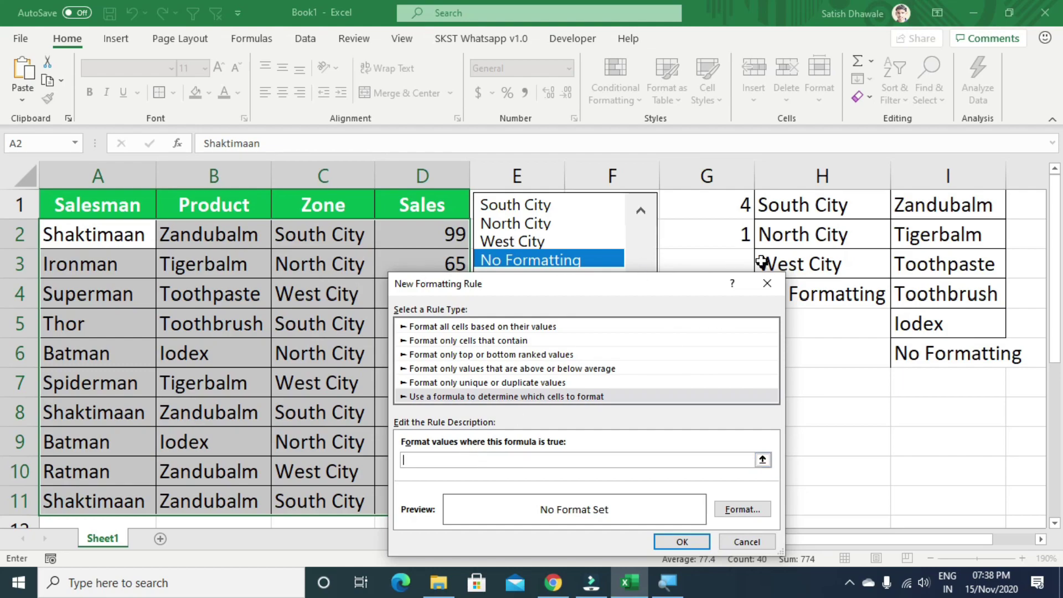
pyautogui.click(727, 204)
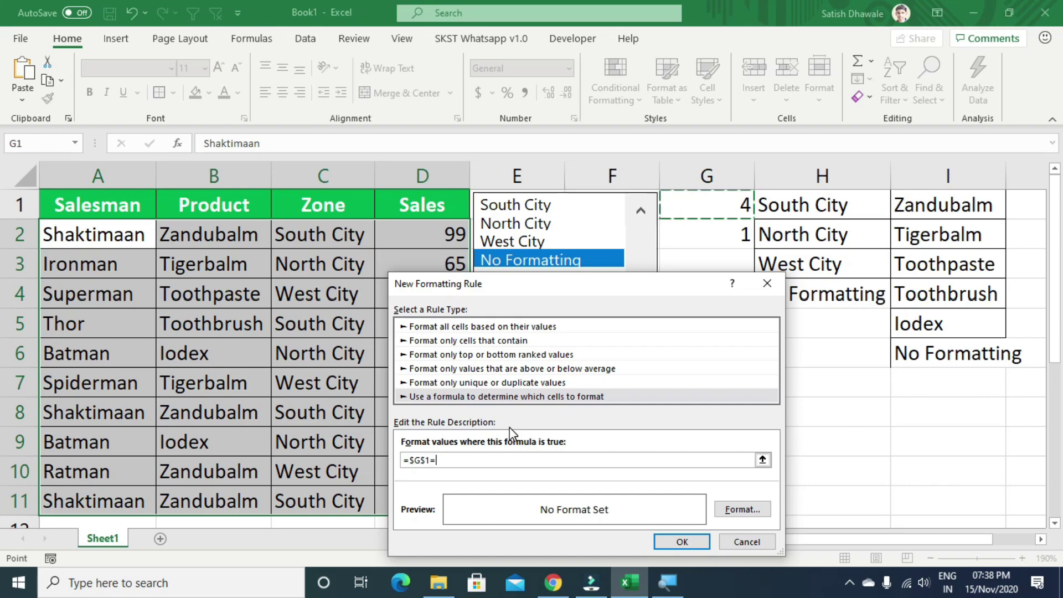
pyautogui.write('4')
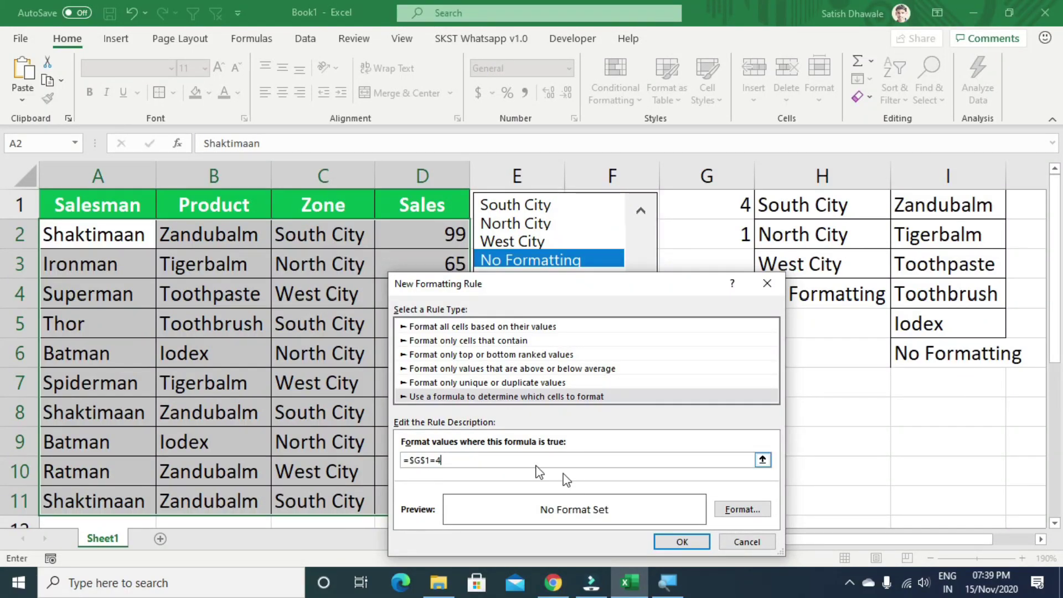
pyautogui.click(680, 543)
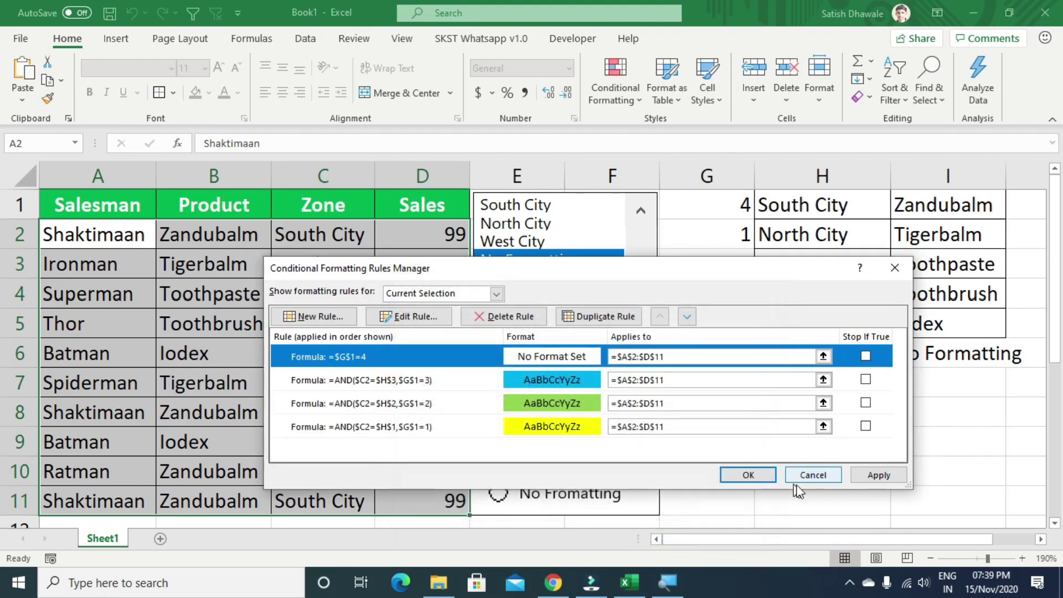
pyautogui.click(879, 475)
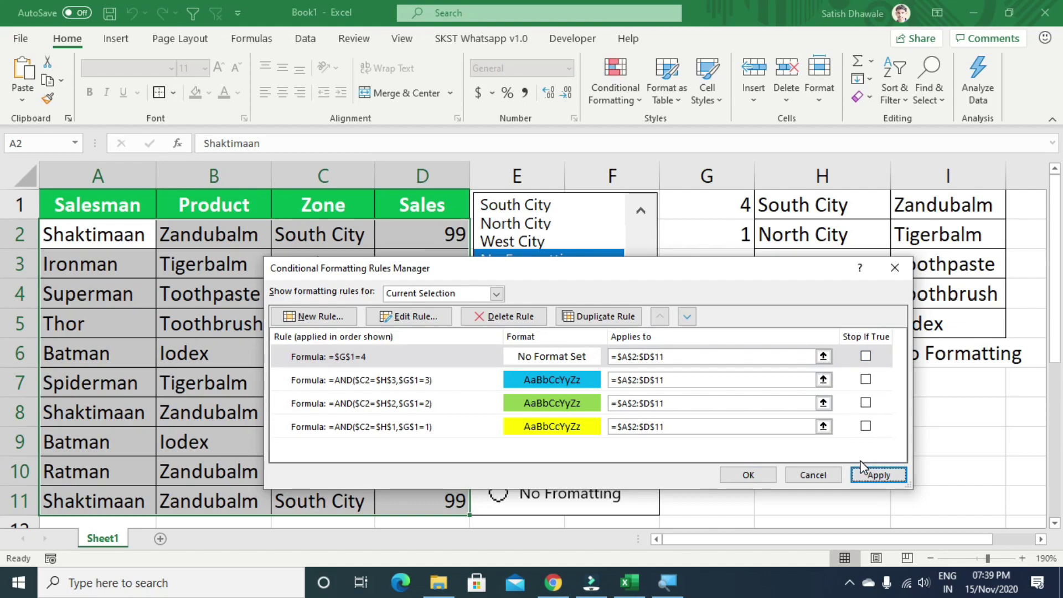
pyautogui.click(748, 475)
# Step: Test West City, No Formatting, North City and South City, then select A2:D11
pyautogui.click(551, 242)
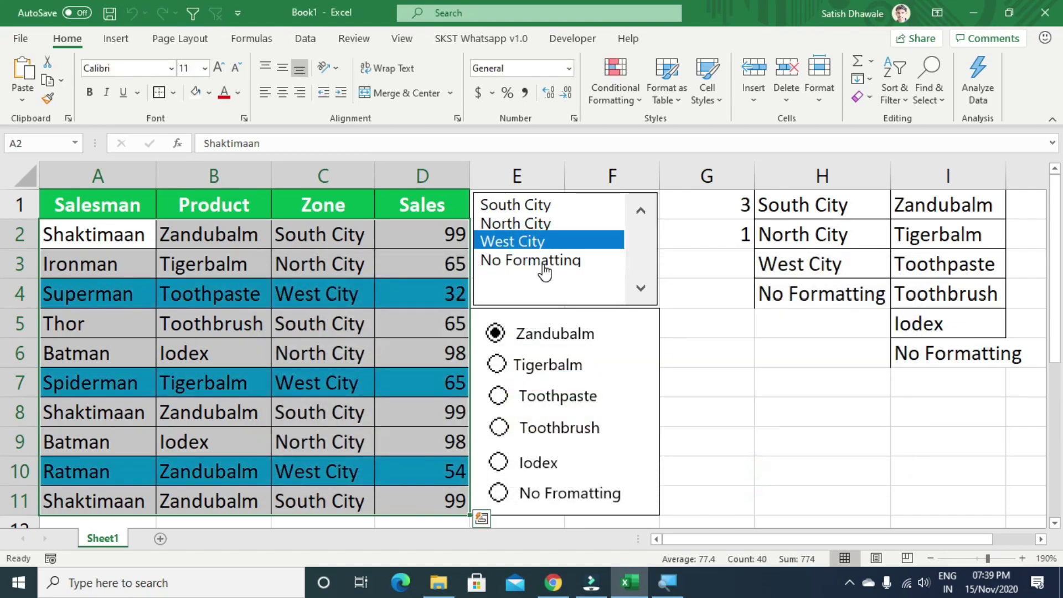
pyautogui.click(544, 265)
pyautogui.click(541, 241)
pyautogui.click(537, 223)
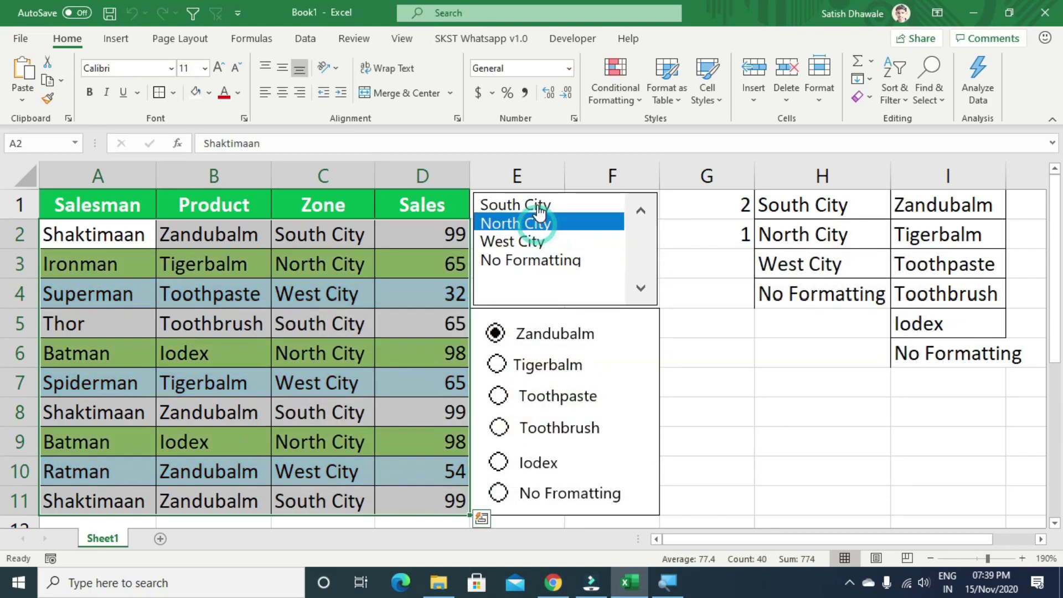
pyautogui.click(540, 205)
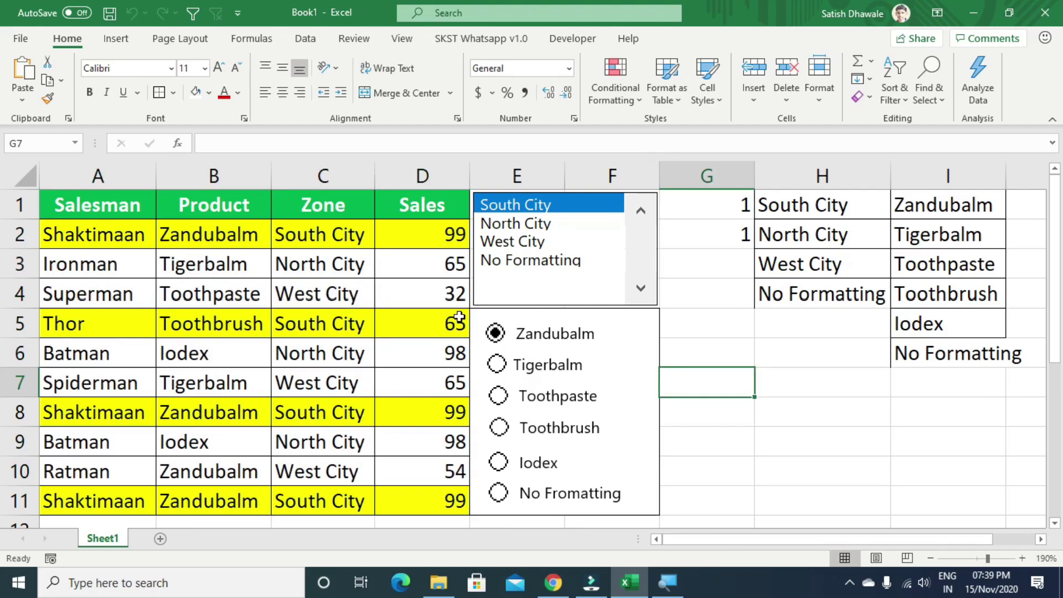
pyautogui.moveTo(72, 234); pyautogui.dragTo(409, 501)
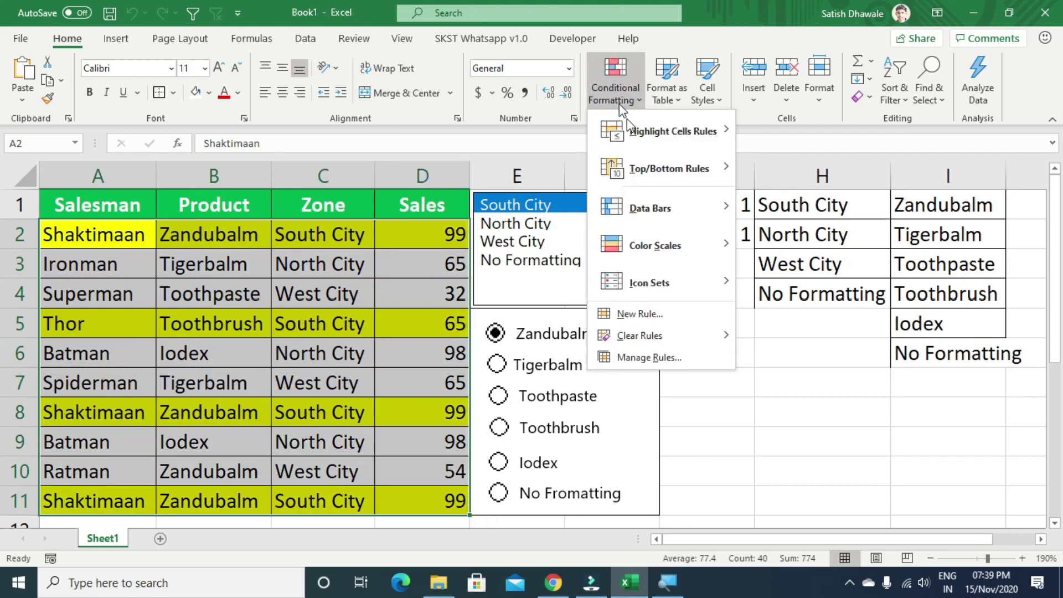
# Step: Start a new formula rule from =AND($C2=$H$1,$G$1=1), changing column C to B
pyautogui.click(661, 355)
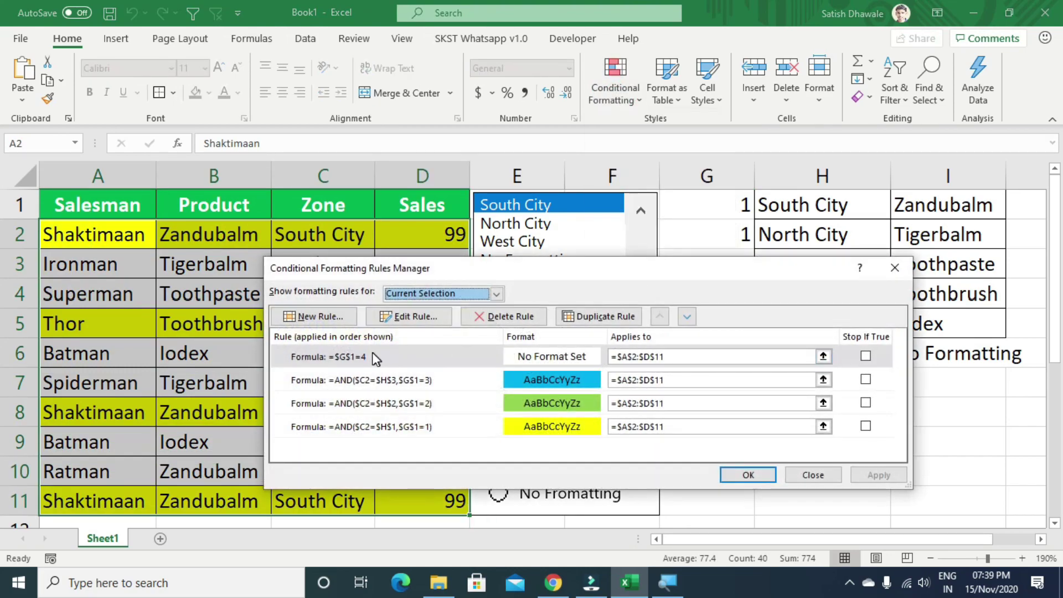
pyautogui.click(344, 318)
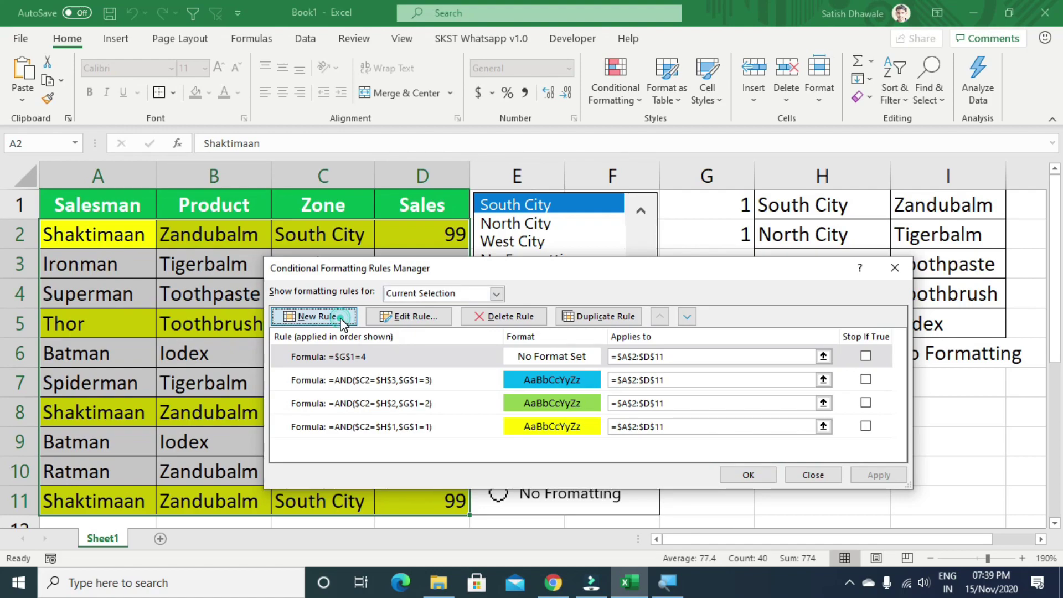
pyautogui.click(480, 338)
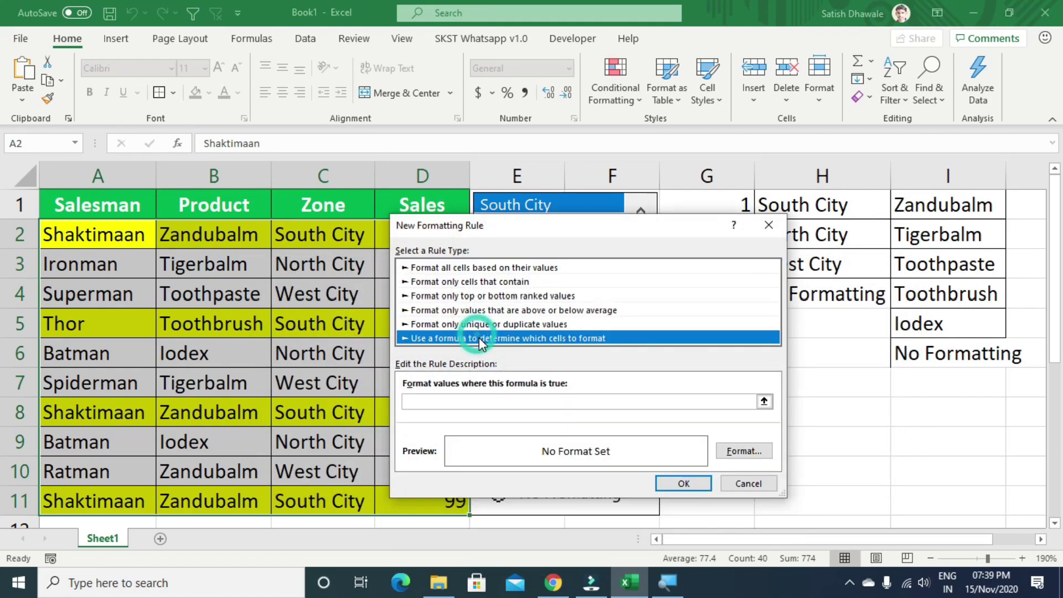
pyautogui.click(450, 399)
pyautogui.write('=AND($C2=$H$1,$G$1=1)')
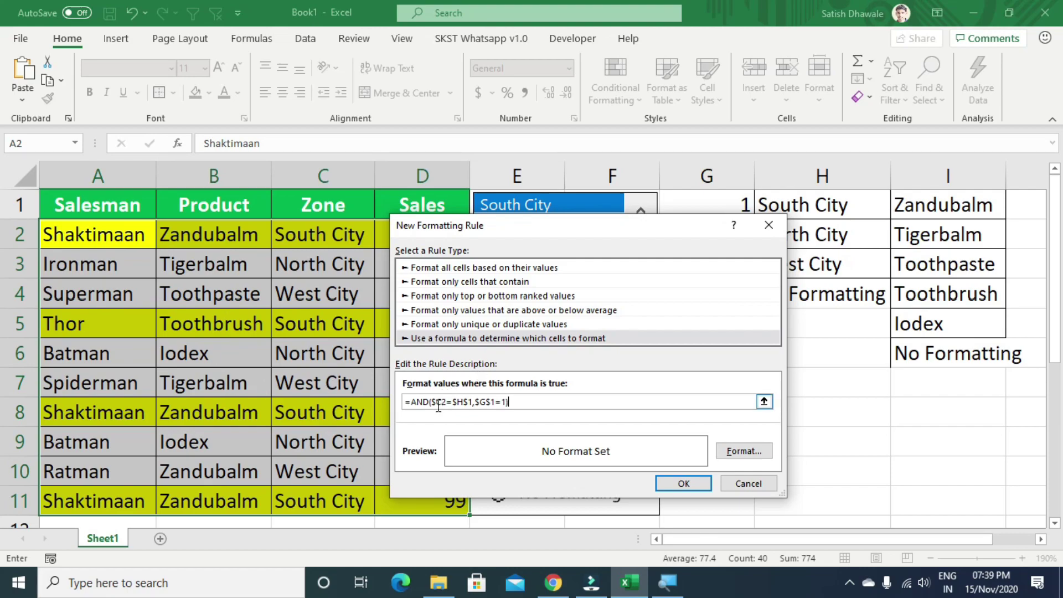
pyautogui.click(444, 402)
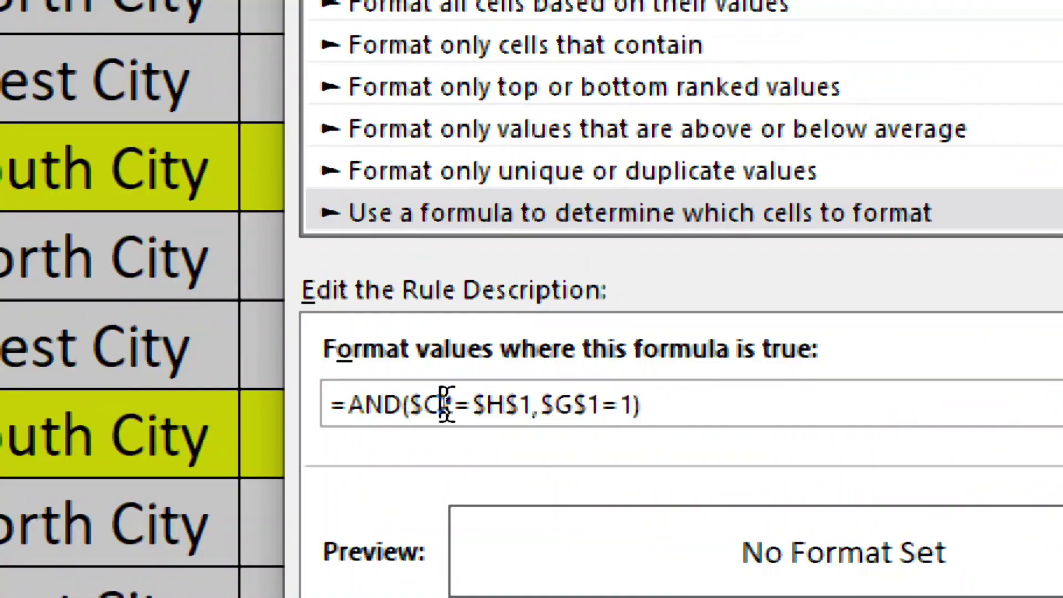
pyautogui.press('BackSpace')
pyautogui.write('B')
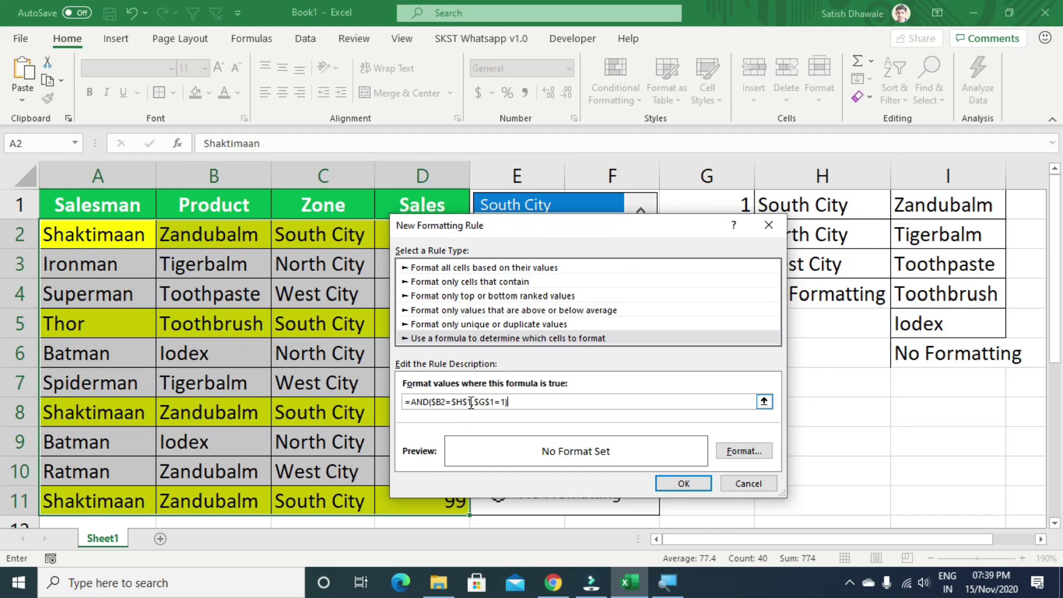
# Step: Rework the formula to =AND($B2=$I$1,$G$2=1) using cells I1 and G2
pyautogui.moveTo(467, 403); pyautogui.dragTo(452, 403)
pyautogui.press('BackSpace')
pyautogui.click(926, 212)
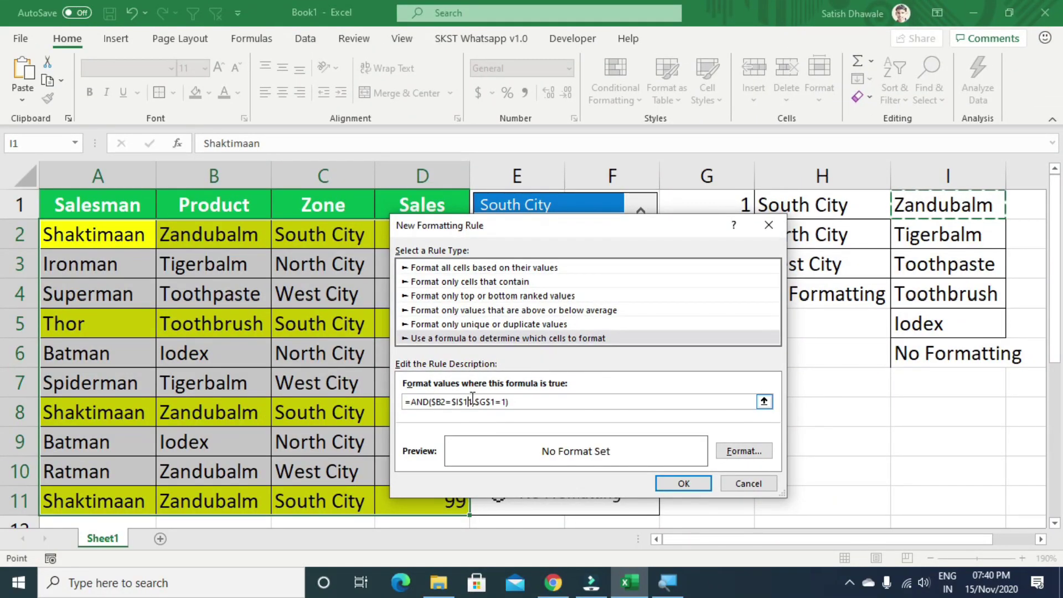
pyautogui.moveTo(443, 225); pyautogui.dragTo(722, 162)
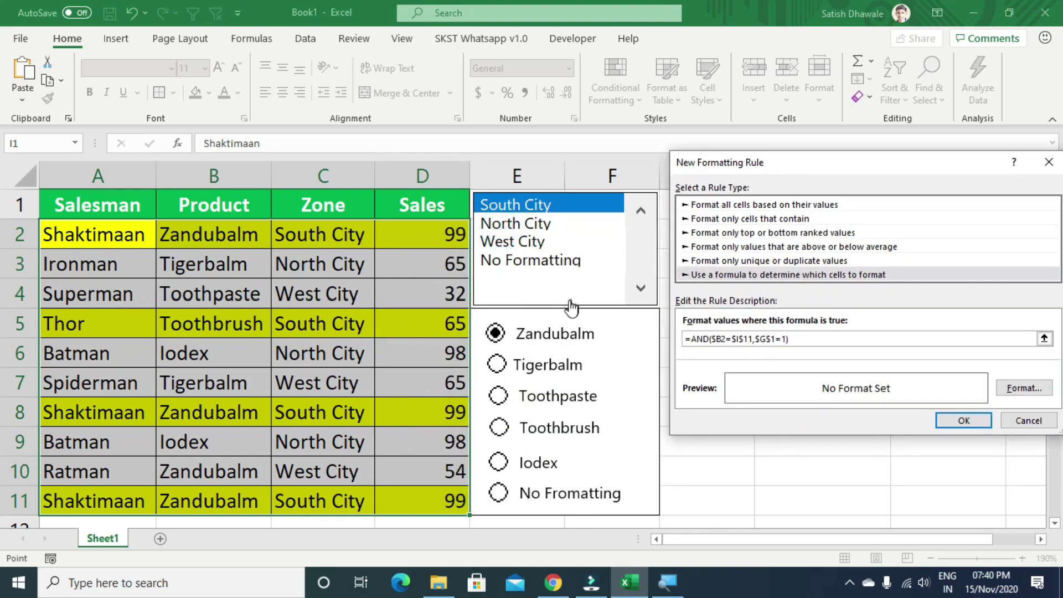
pyautogui.moveTo(786, 155); pyautogui.dragTo(520, 196)
pyautogui.press('BackSpace')
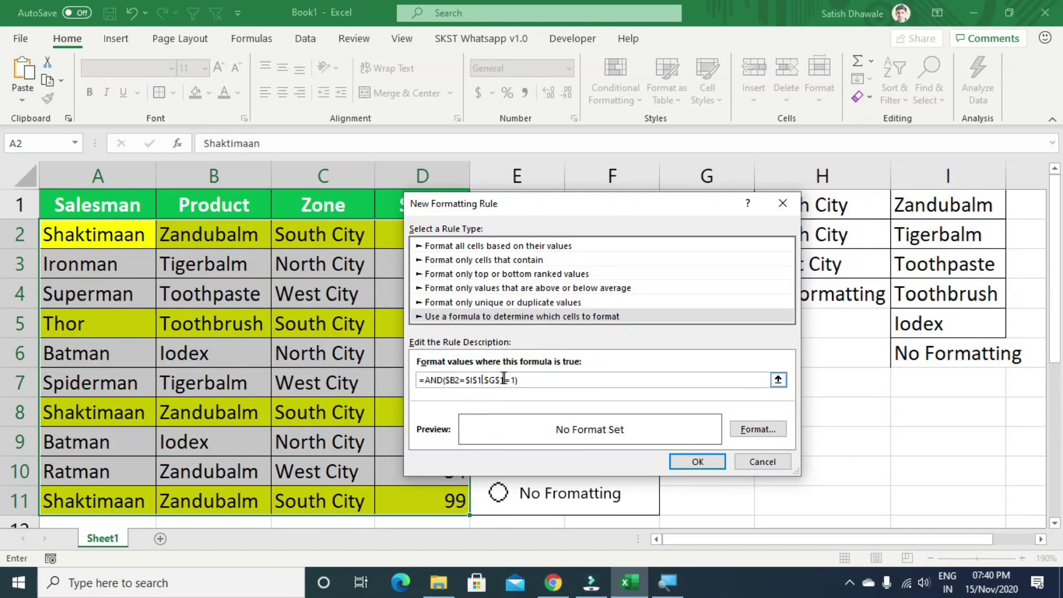
pyautogui.moveTo(506, 380); pyautogui.dragTo(492, 380)
pyautogui.moveTo(616, 210); pyautogui.dragTo(461, 269)
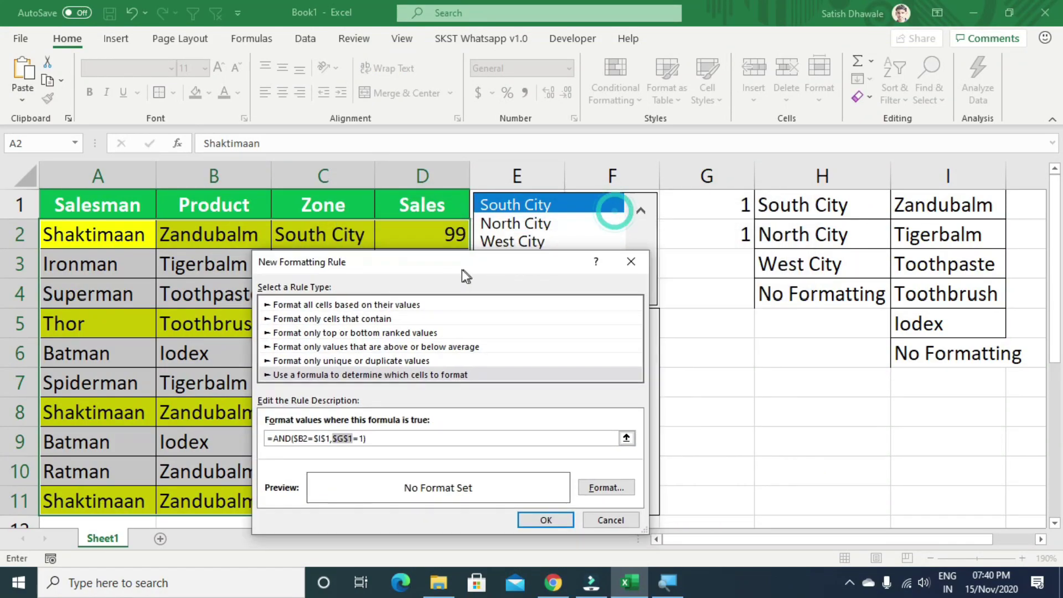
pyautogui.click(732, 239)
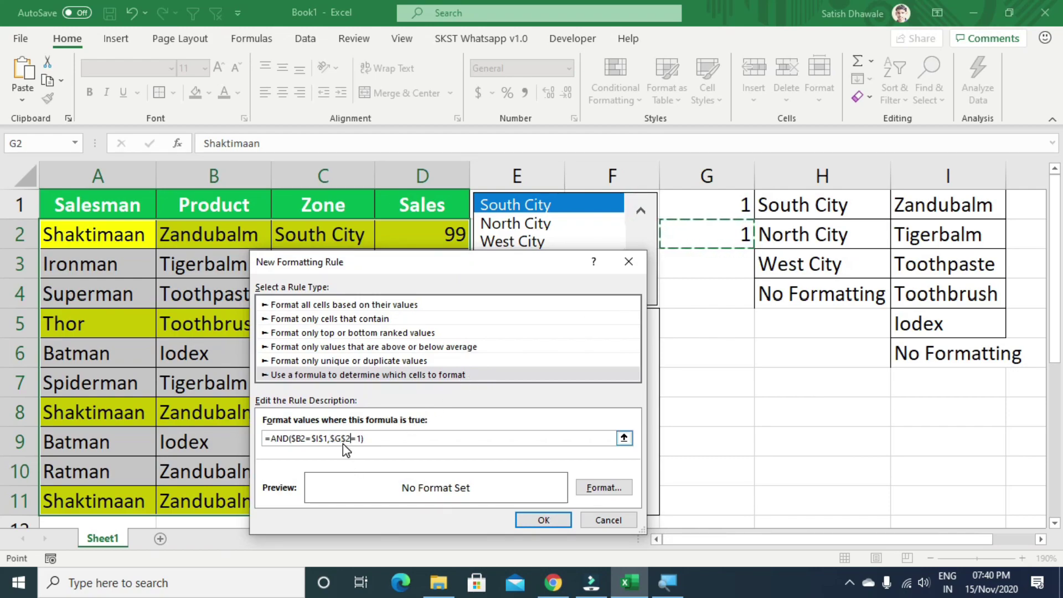
# Step: Give the Zandubalm rule a light-green fill, apply it, and close the Rules Manager
pyautogui.click(603, 487)
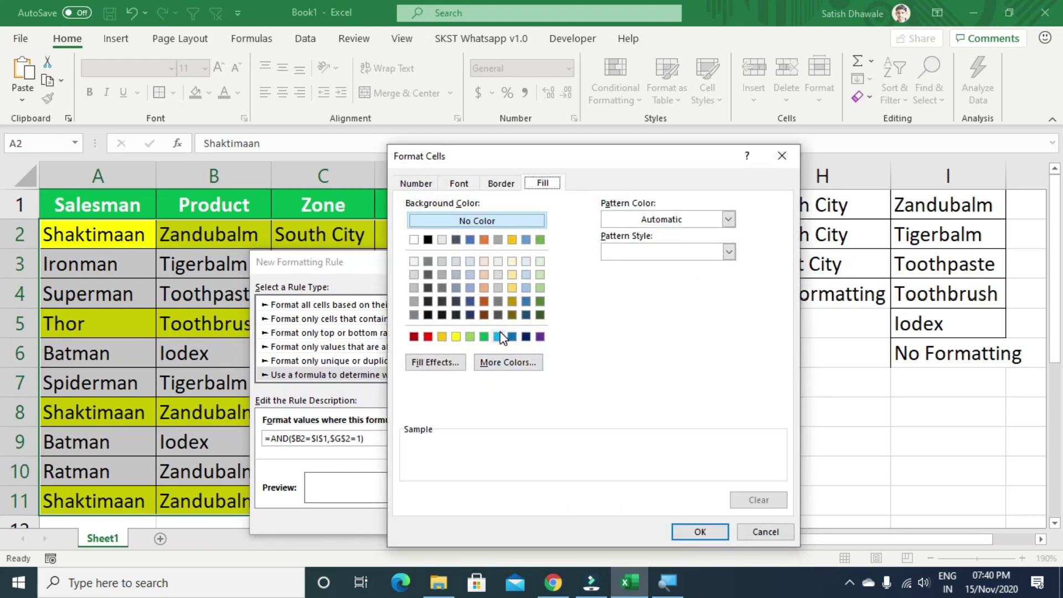
pyautogui.click(540, 338)
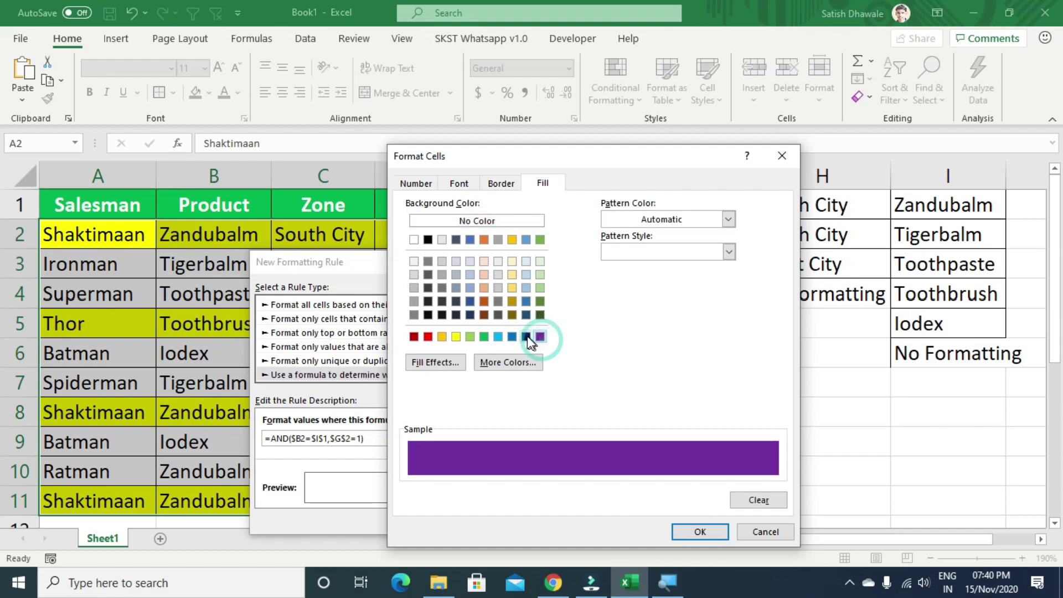
pyautogui.click(540, 288)
pyautogui.click(699, 531)
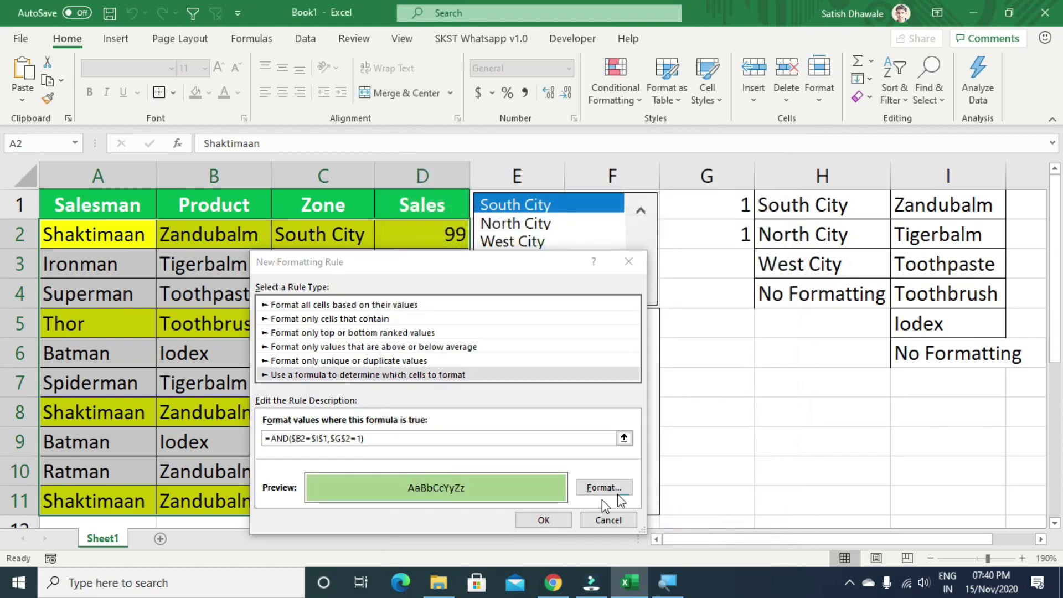
pyautogui.click(542, 518)
pyautogui.click(876, 475)
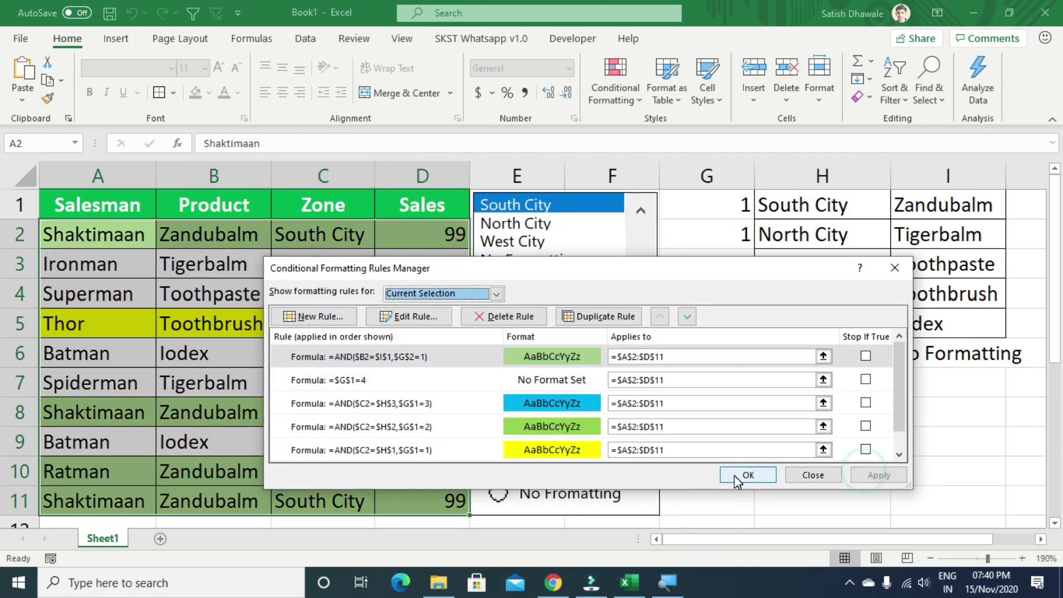
pyautogui.click(734, 474)
# Step: Pick No Formatting for zone, then toggle Tigerbalm and Zandubalm to check the green rows
pyautogui.click(787, 484)
pyautogui.click(506, 260)
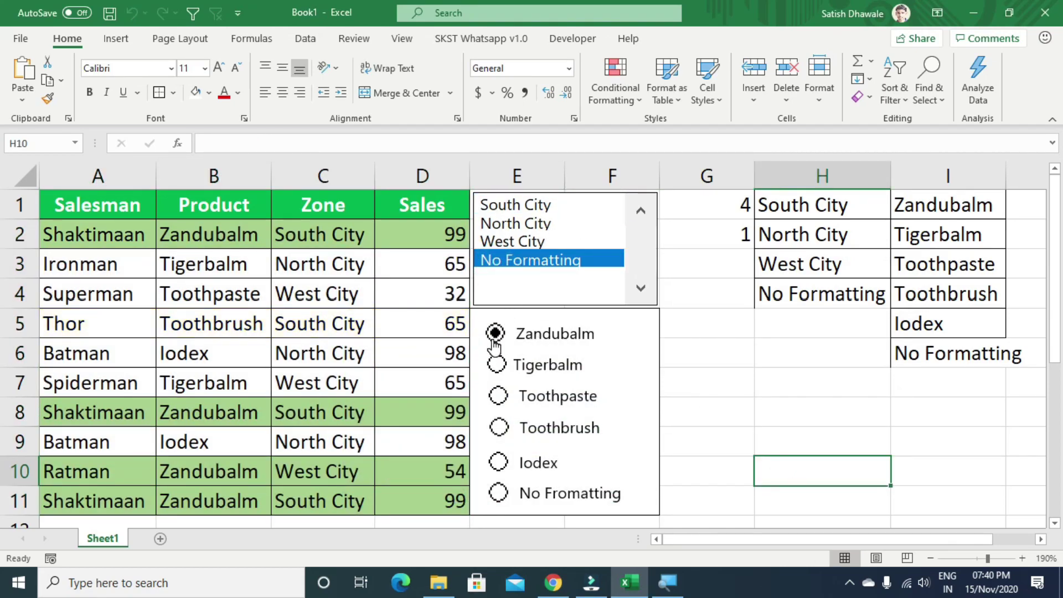
pyautogui.click(496, 363)
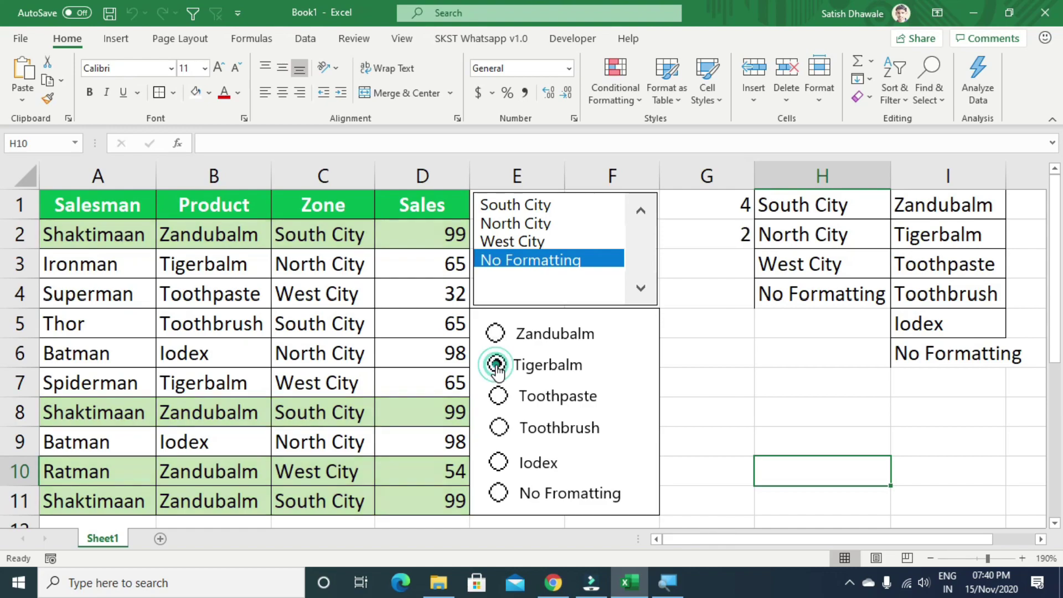
pyautogui.click(496, 333)
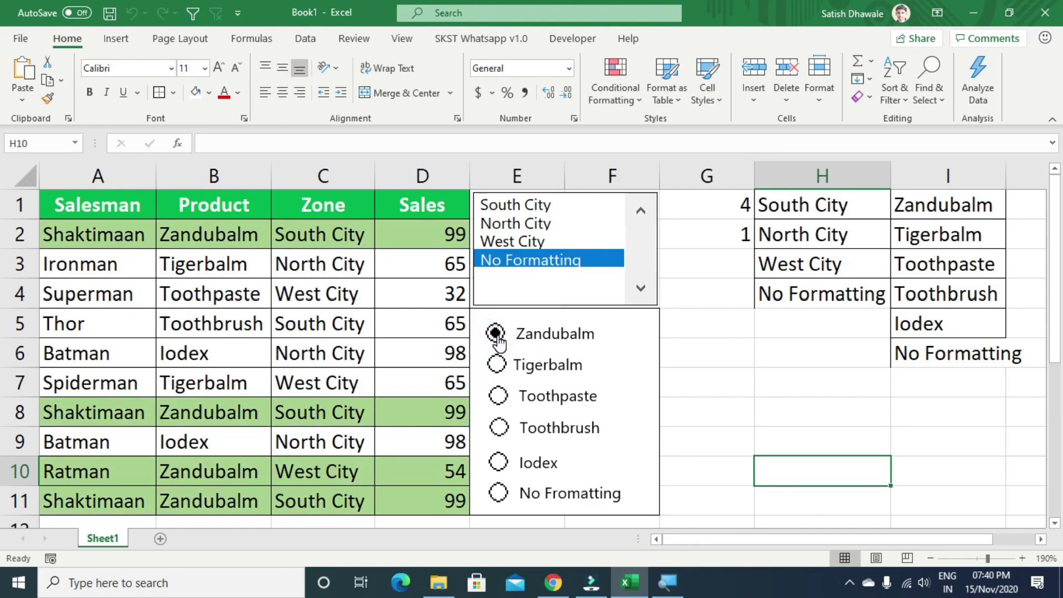
# Step: Select I1:I6, try Tigerbalm, Toothpaste and Toothbrush, settle on Tigerbalm, and select A2:D11
pyautogui.click(936, 235)
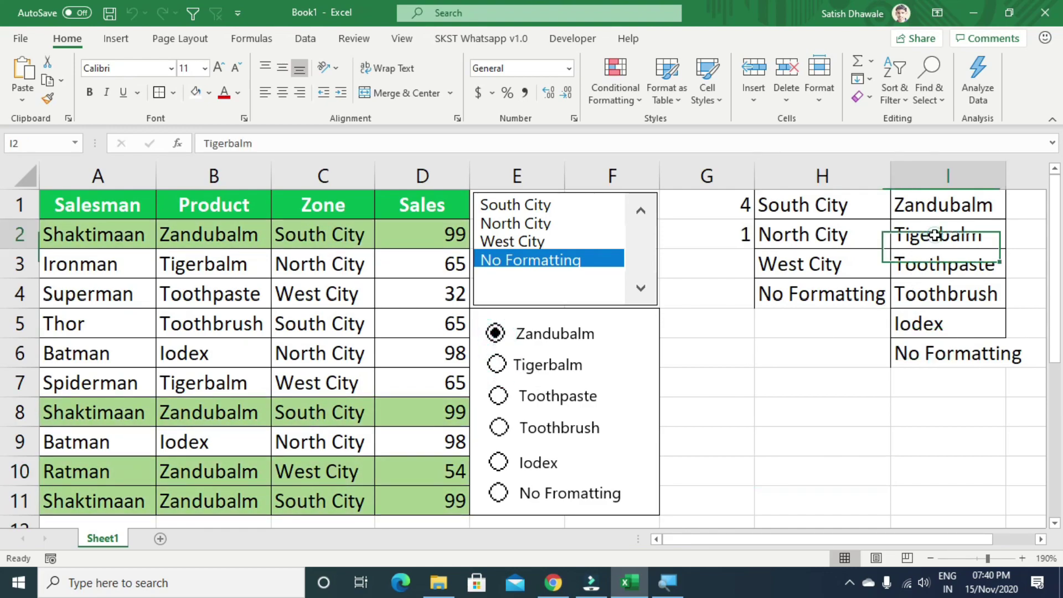
pyautogui.moveTo(927, 214); pyautogui.dragTo(939, 355)
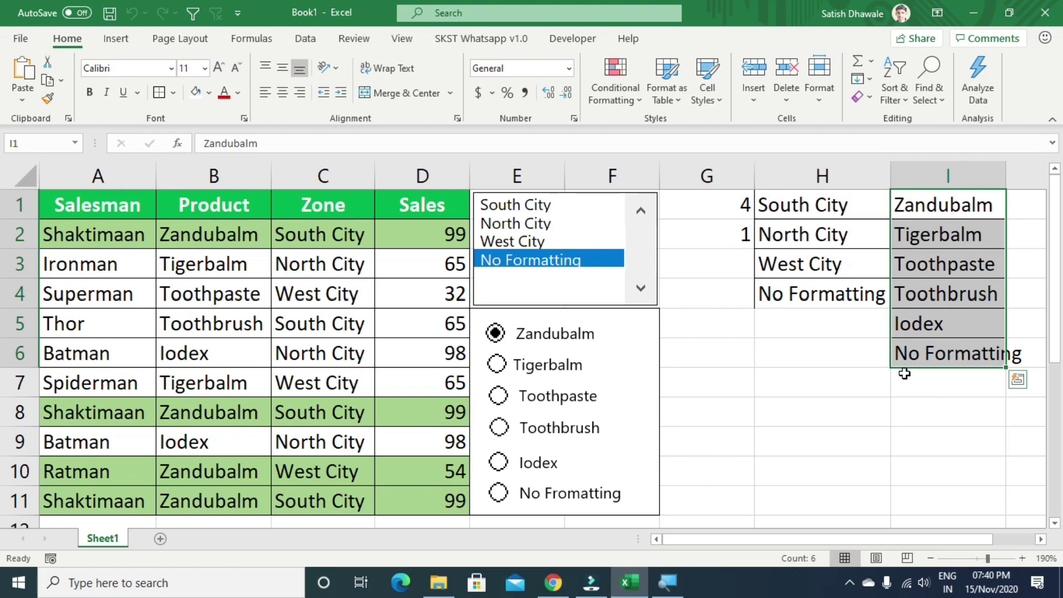
pyautogui.click(533, 369)
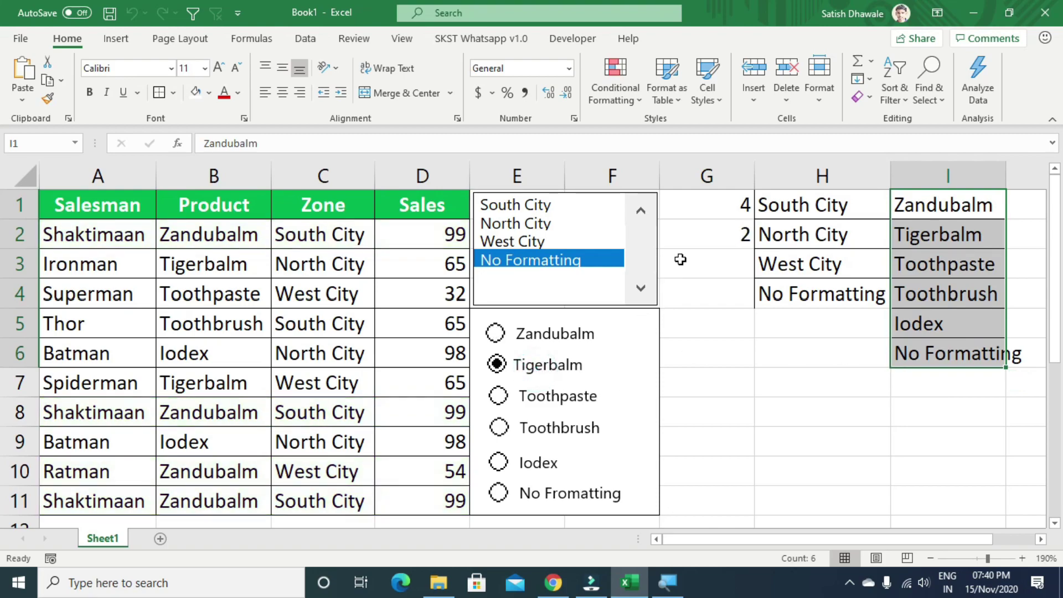
pyautogui.click(556, 396)
pyautogui.click(547, 431)
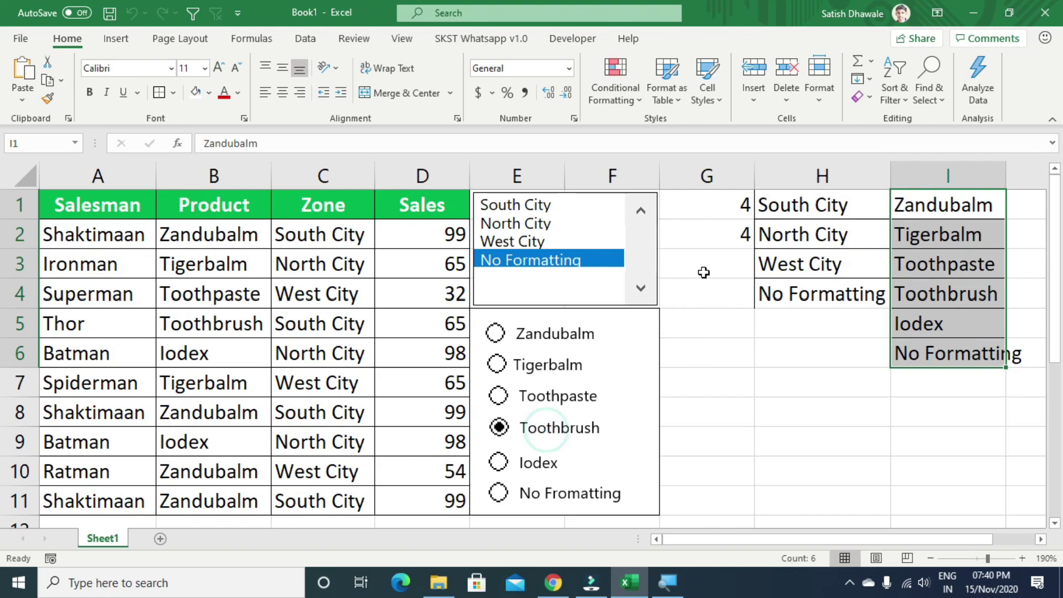
pyautogui.click(561, 367)
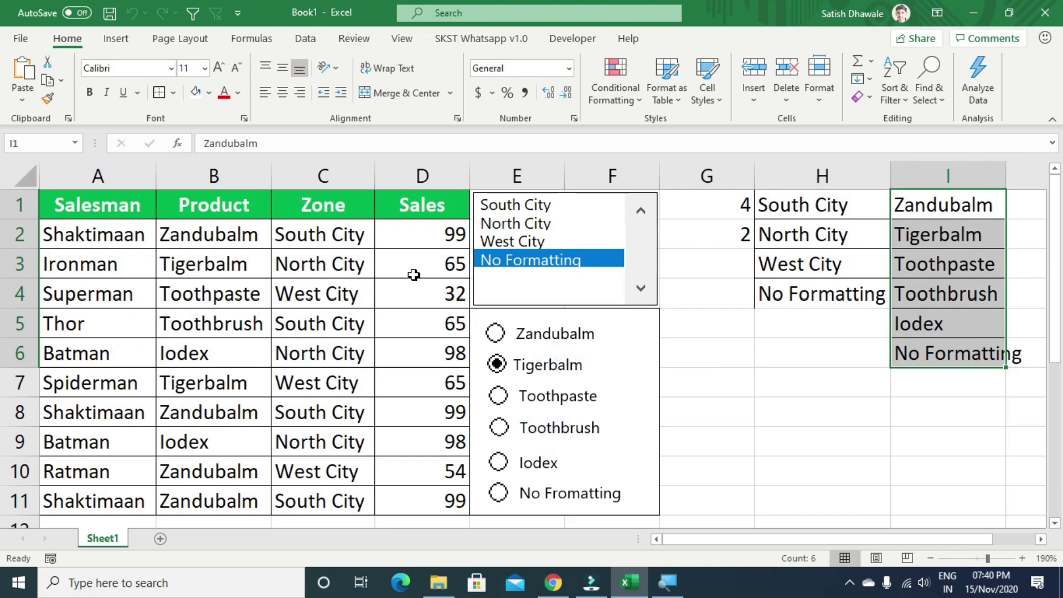
pyautogui.moveTo(437, 234)
pyautogui.mouseDown()
pyautogui.moveTo(121, 492)
pyautogui.moveTo(106, 492)
pyautogui.mouseUp()
# Step: Start a new formula-based rule from the Rules Manager
pyautogui.click(612, 83)
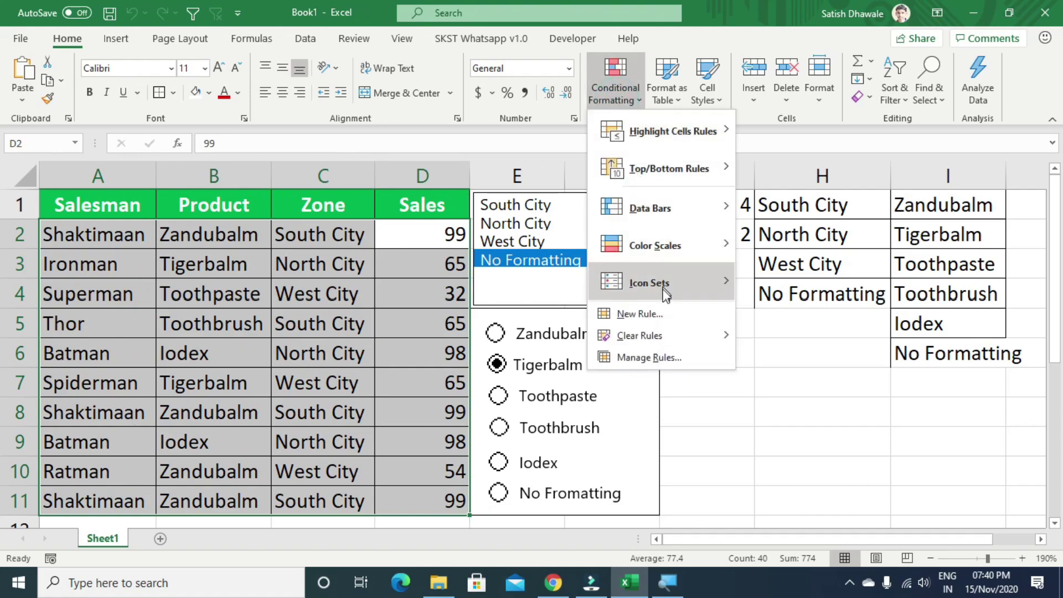
pyautogui.click(663, 353)
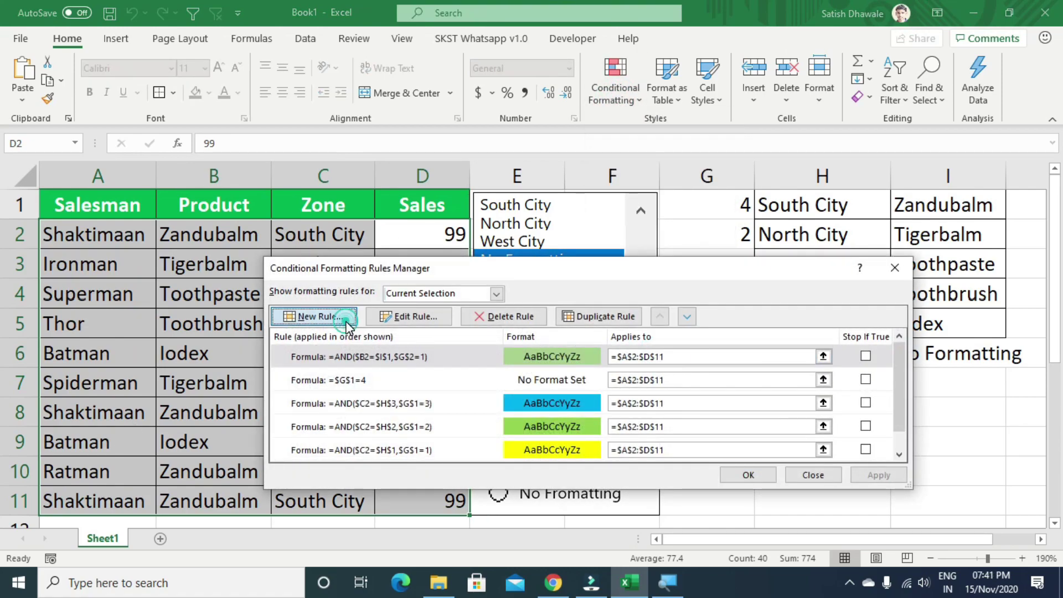
pyautogui.click(302, 317)
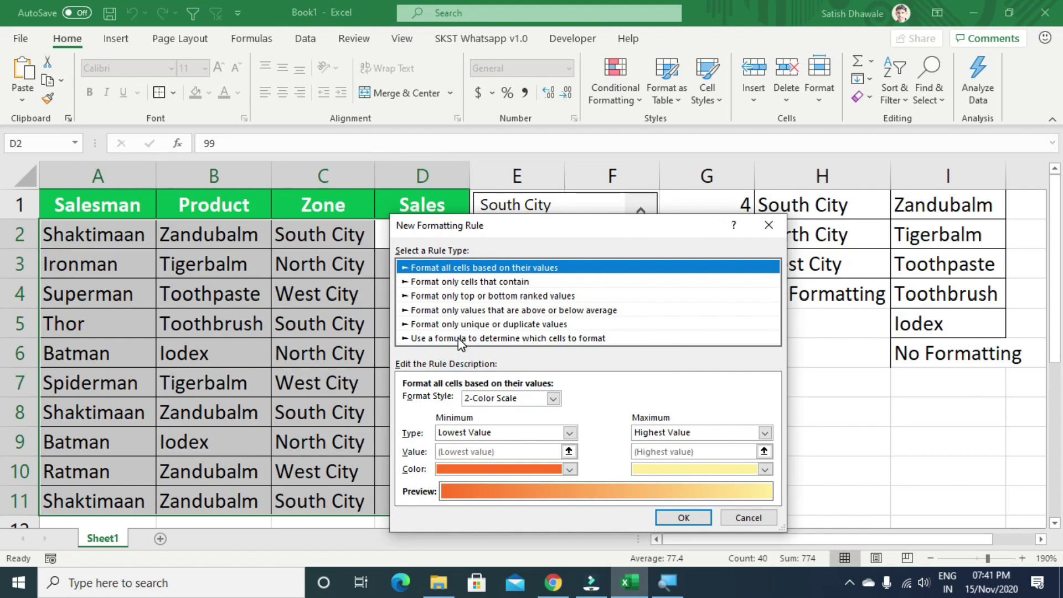
pyautogui.click(457, 338)
pyautogui.click(436, 403)
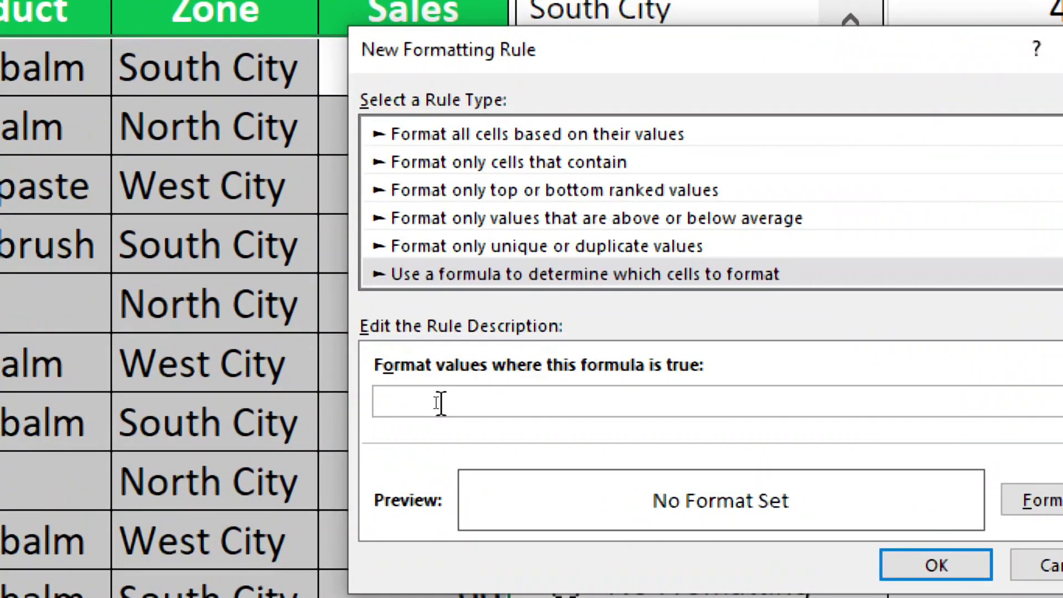
# Step: Enter the rule formula =AND($B2=$I$2,$G$2=2)
pyautogui.write('=AND(')
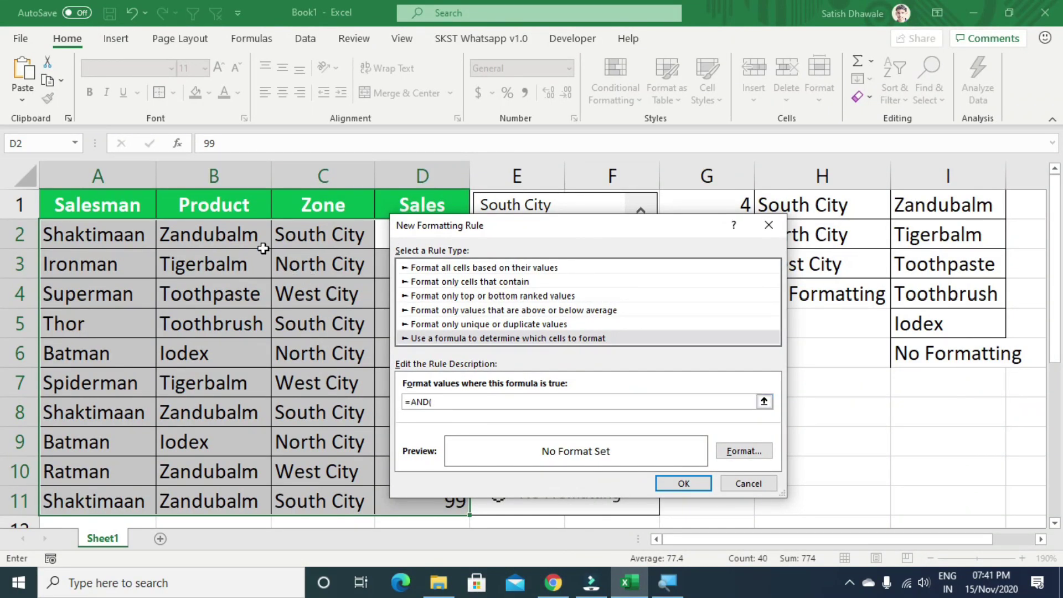
pyautogui.click(255, 244)
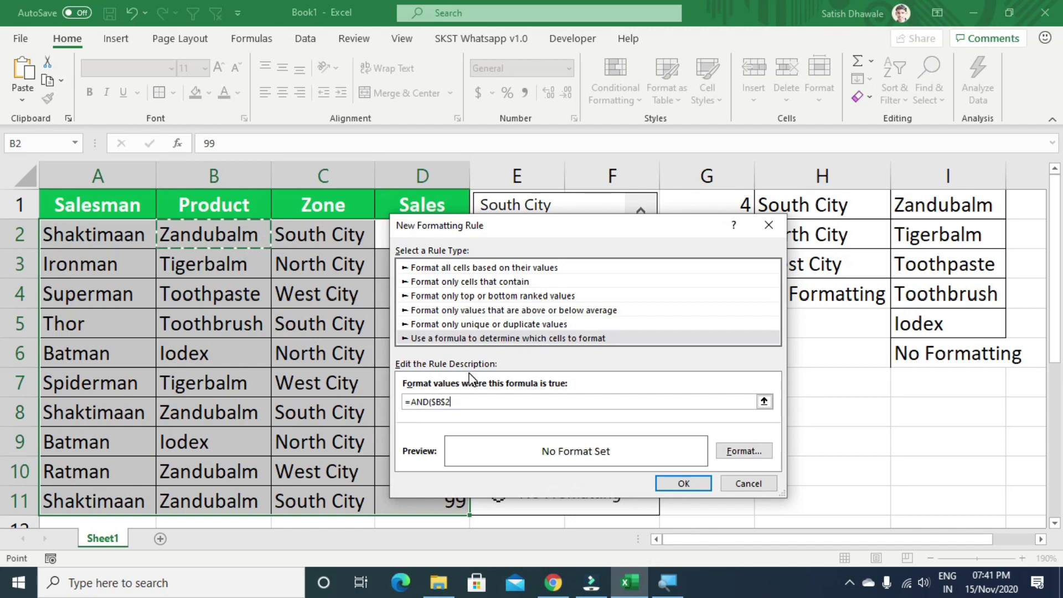
pyautogui.press('F4')
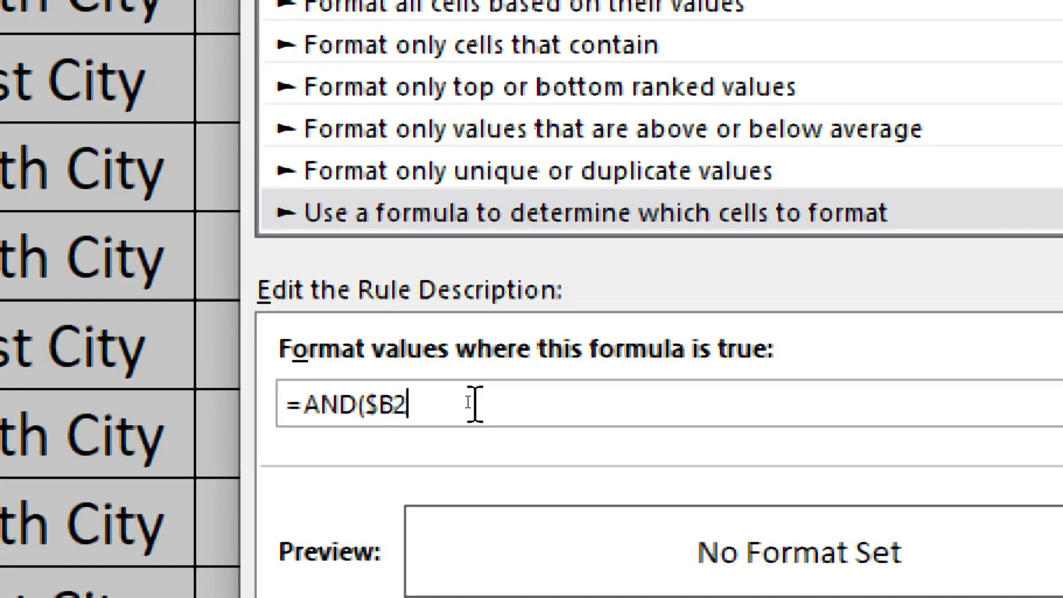
pyautogui.write('=')
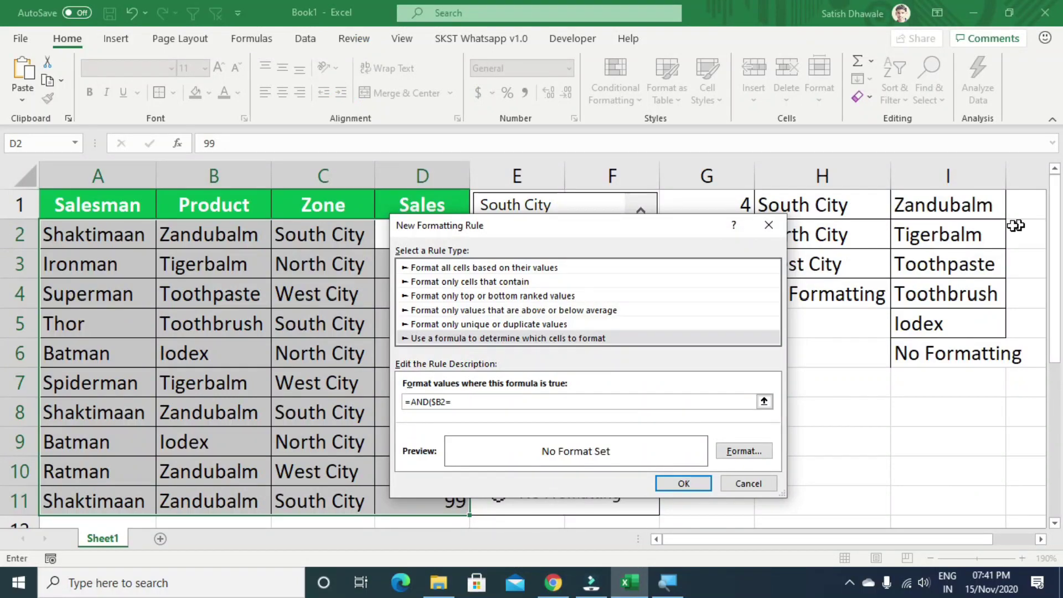
pyautogui.click(986, 231)
pyautogui.moveTo(596, 216); pyautogui.dragTo(352, 216)
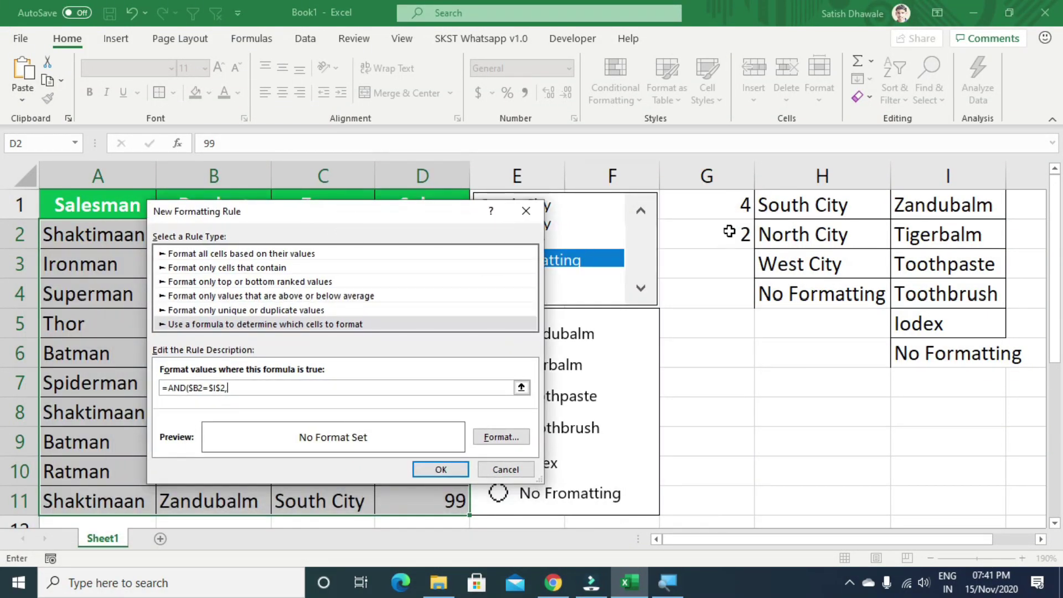
pyautogui.click(729, 231)
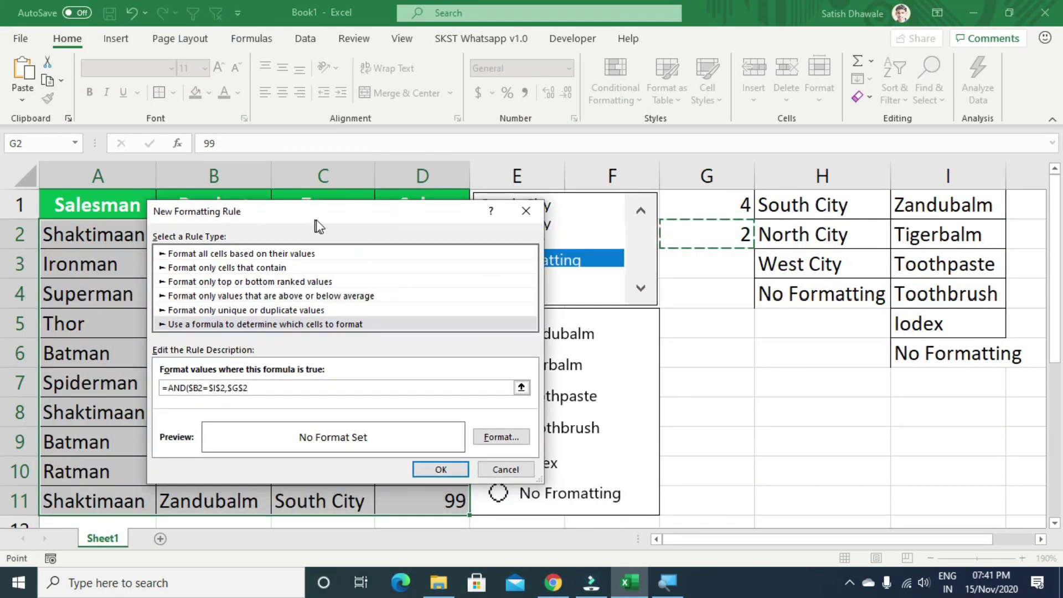
pyautogui.moveTo(317, 216); pyautogui.dragTo(209, 201)
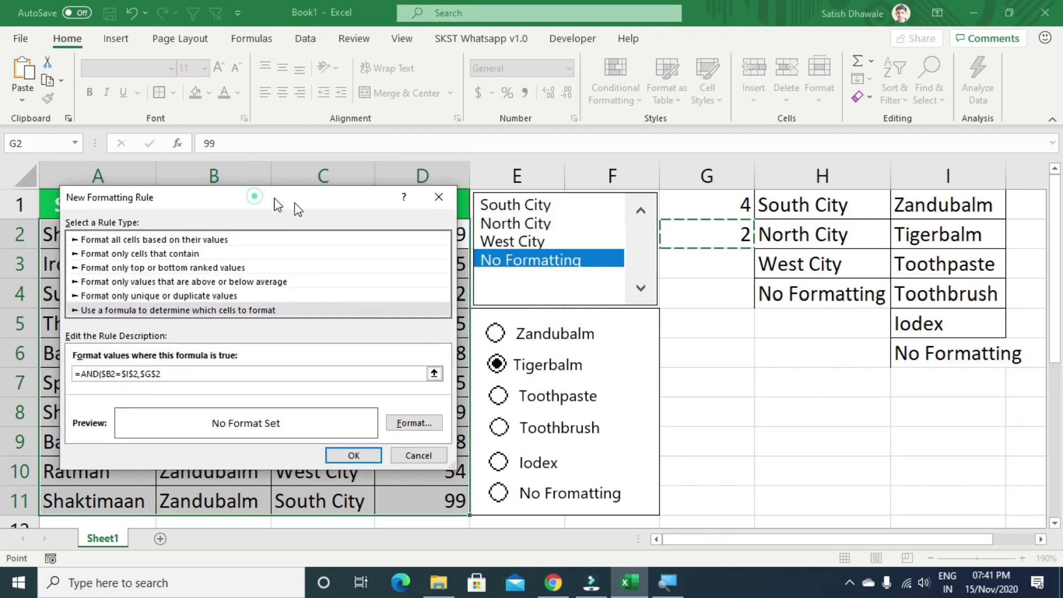
pyautogui.moveTo(294, 202); pyautogui.dragTo(491, 217)
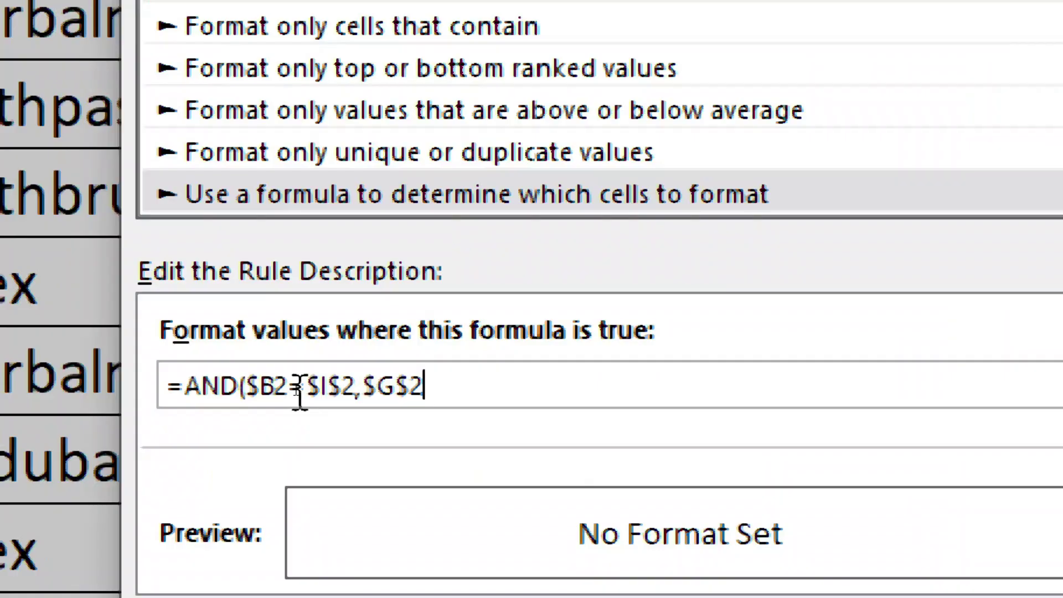
pyautogui.write('=2')
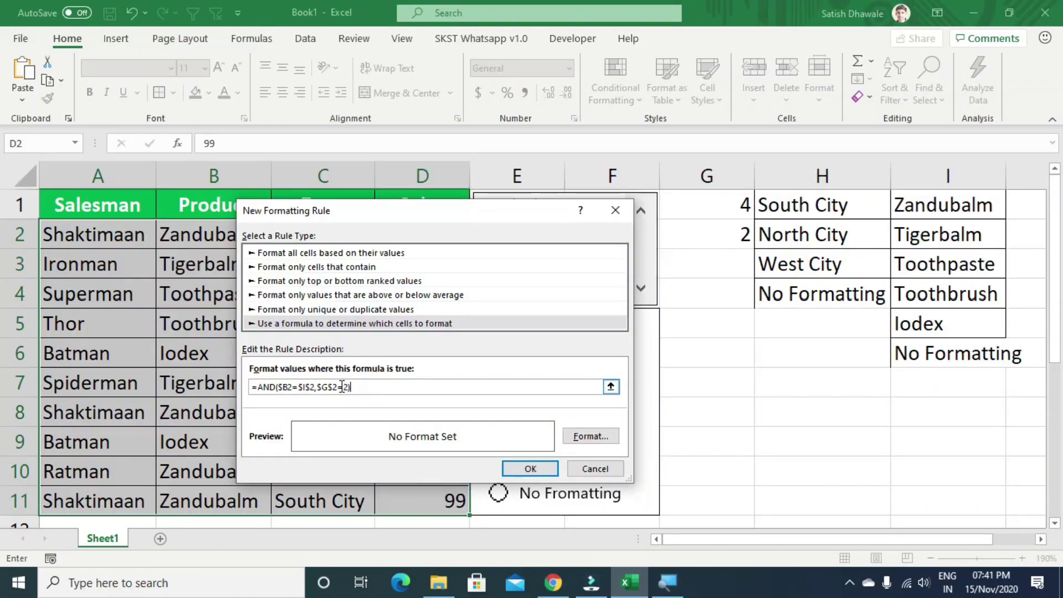
# Step: Give the Tigerbalm rule a light-blue fill and apply it
pyautogui.click(589, 436)
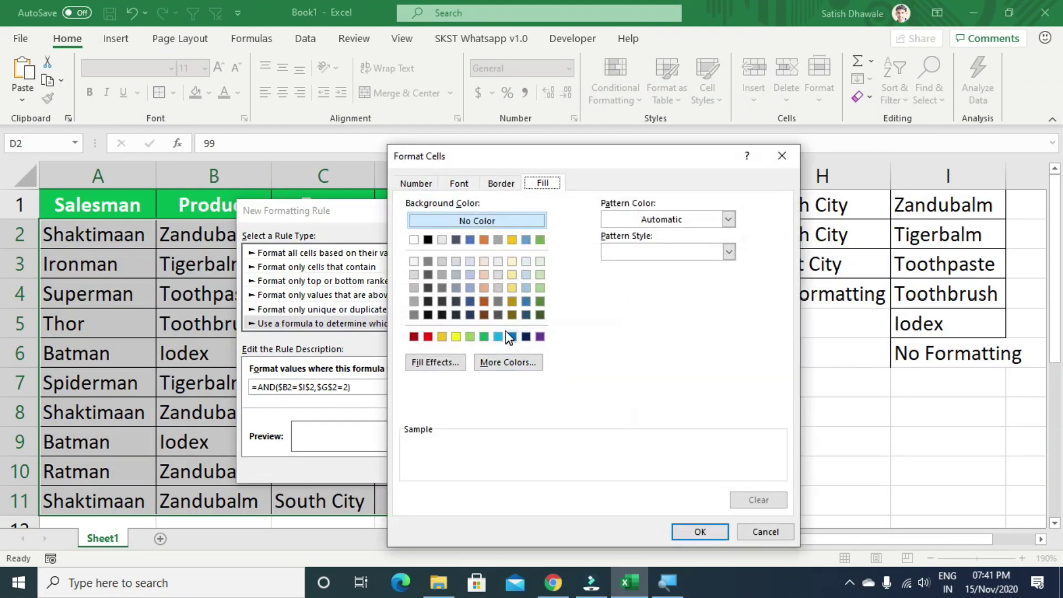
pyautogui.click(497, 336)
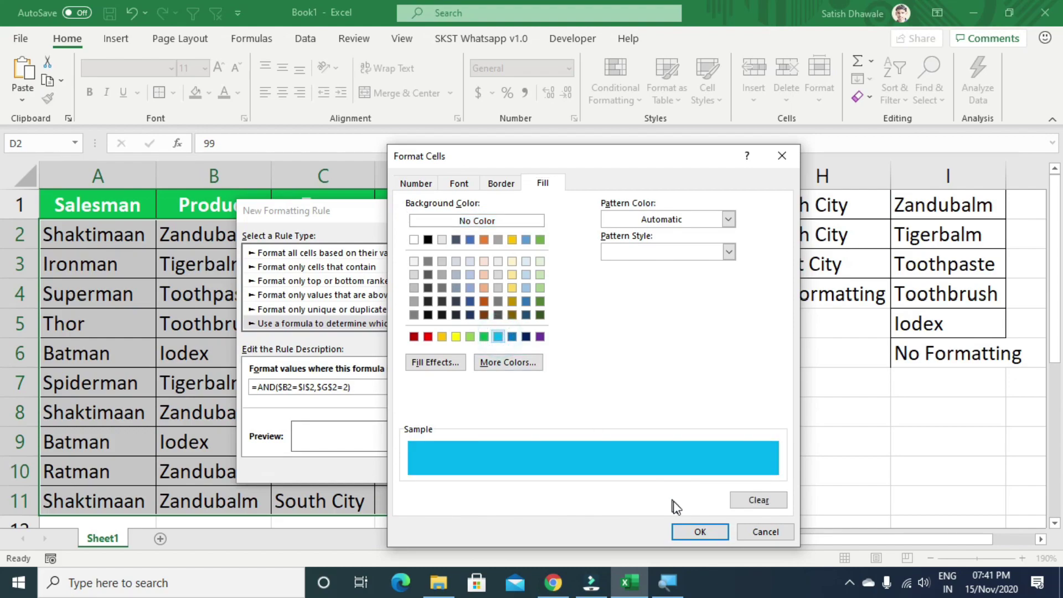
pyautogui.click(700, 532)
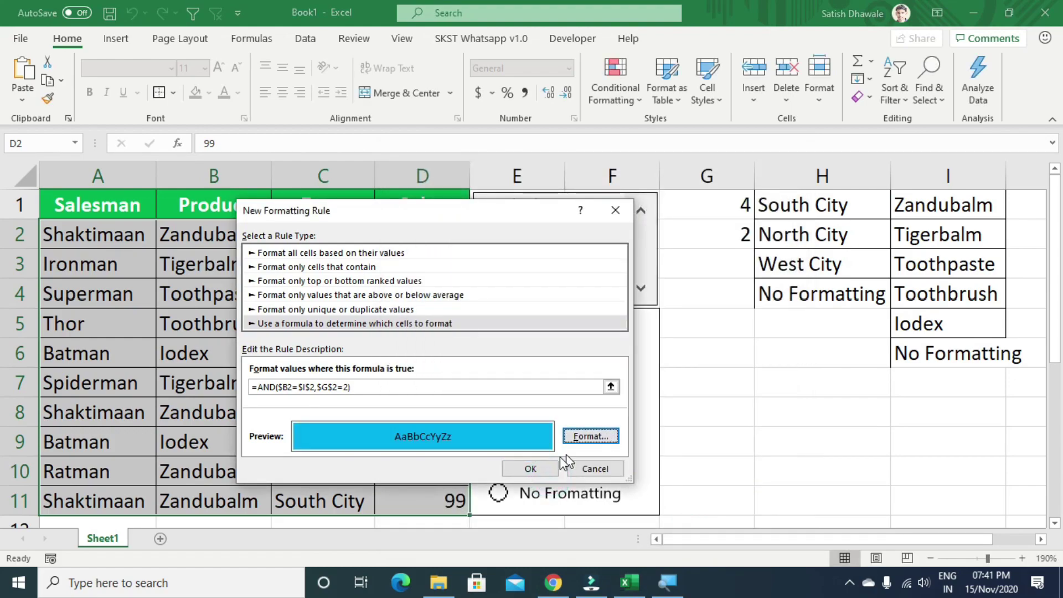
pyautogui.click(531, 469)
pyautogui.click(885, 476)
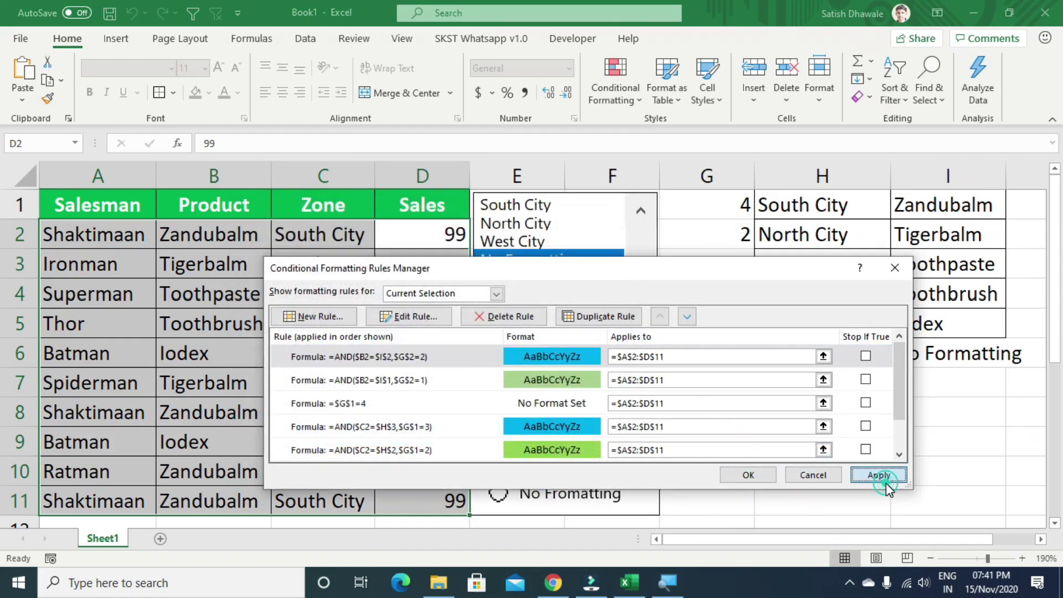
# Step: Try Zandubalm, Tigerbalm, Toothpaste, Toothbrush and Iodex, ending on Toothpaste, to check row colouring
pyautogui.click(751, 476)
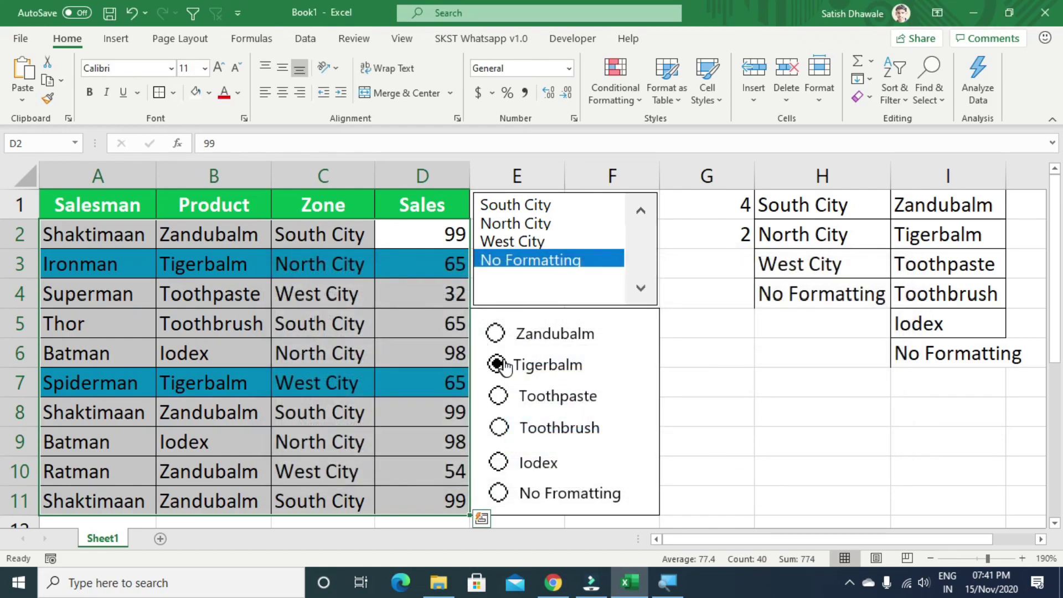
pyautogui.click(538, 345)
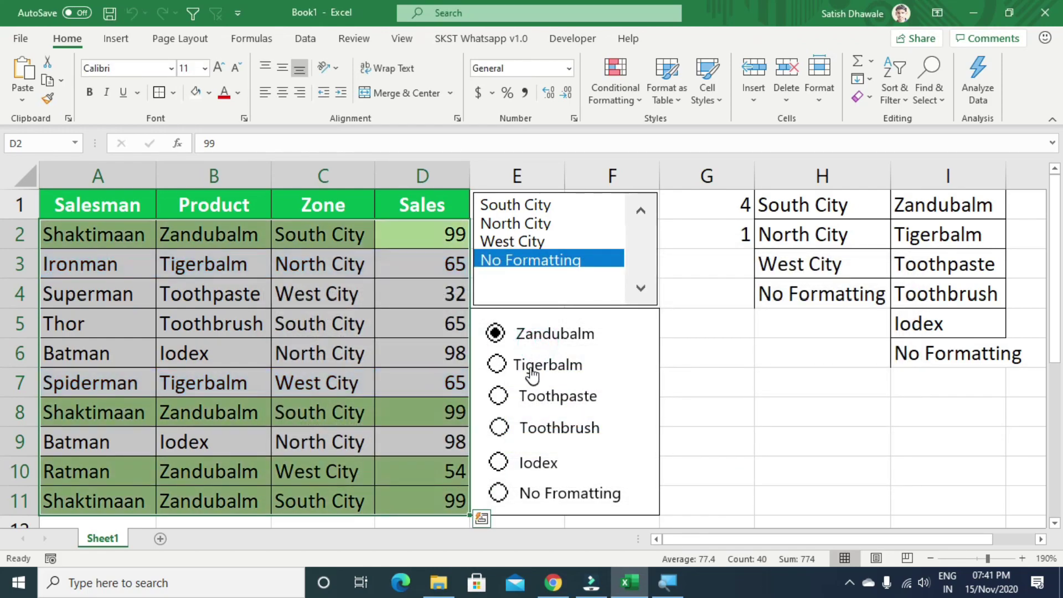
pyautogui.click(536, 367)
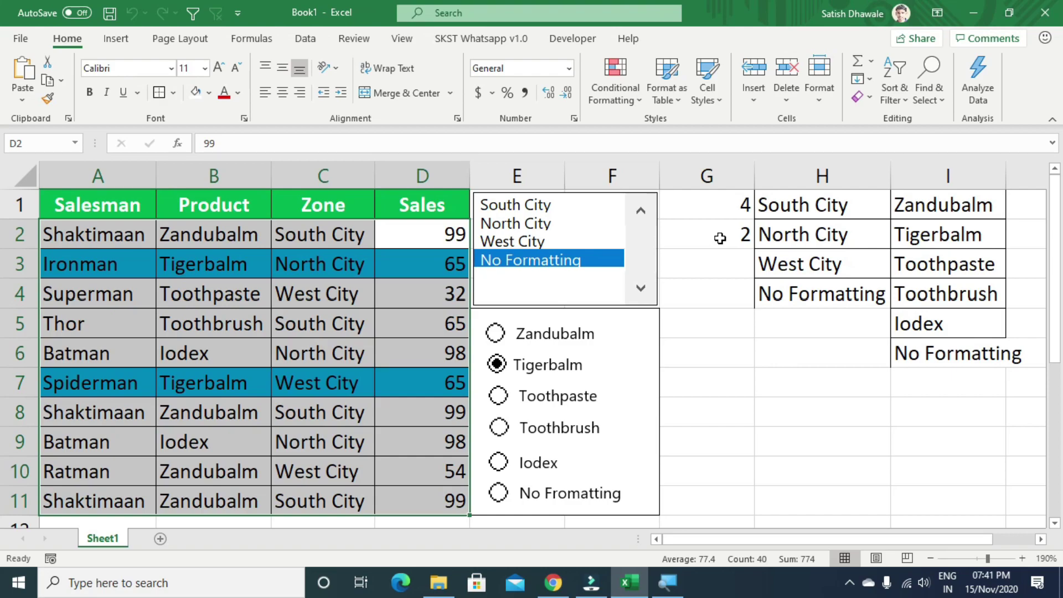
pyautogui.click(559, 396)
pyautogui.click(556, 429)
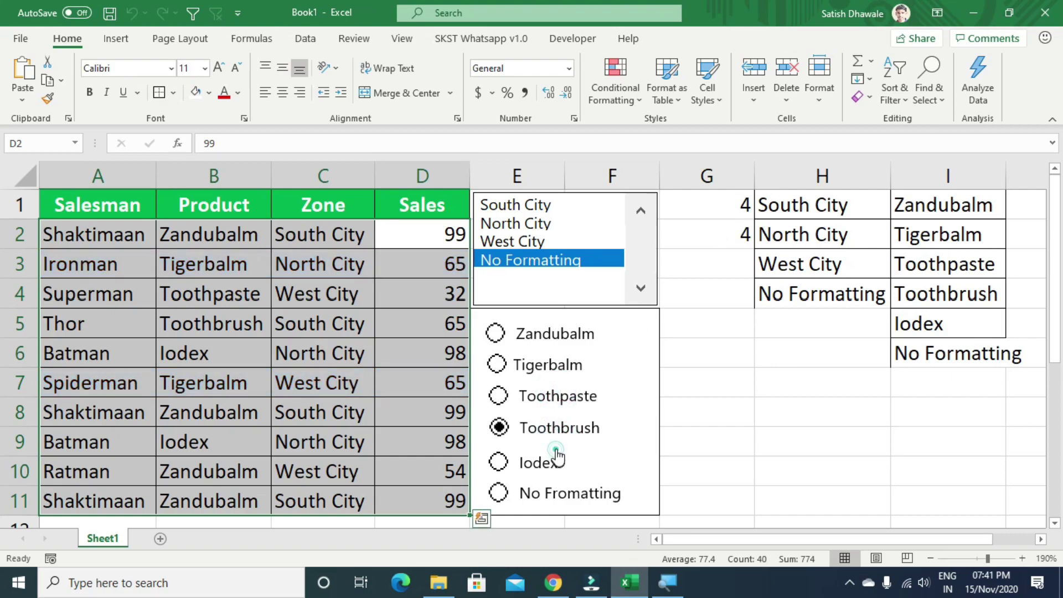
pyautogui.click(556, 456)
pyautogui.click(528, 337)
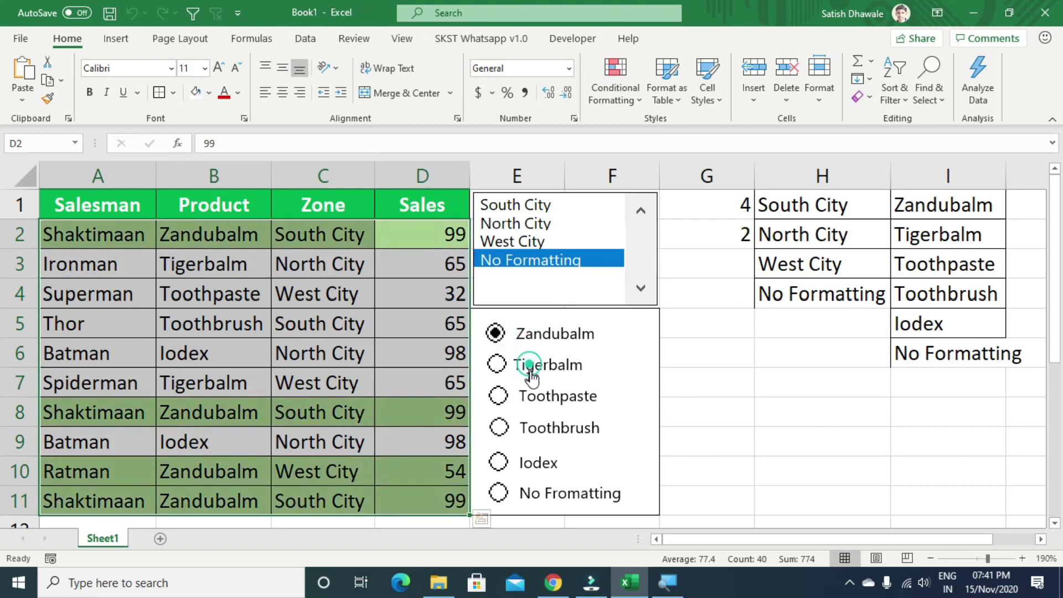
pyautogui.click(528, 366)
pyautogui.click(539, 397)
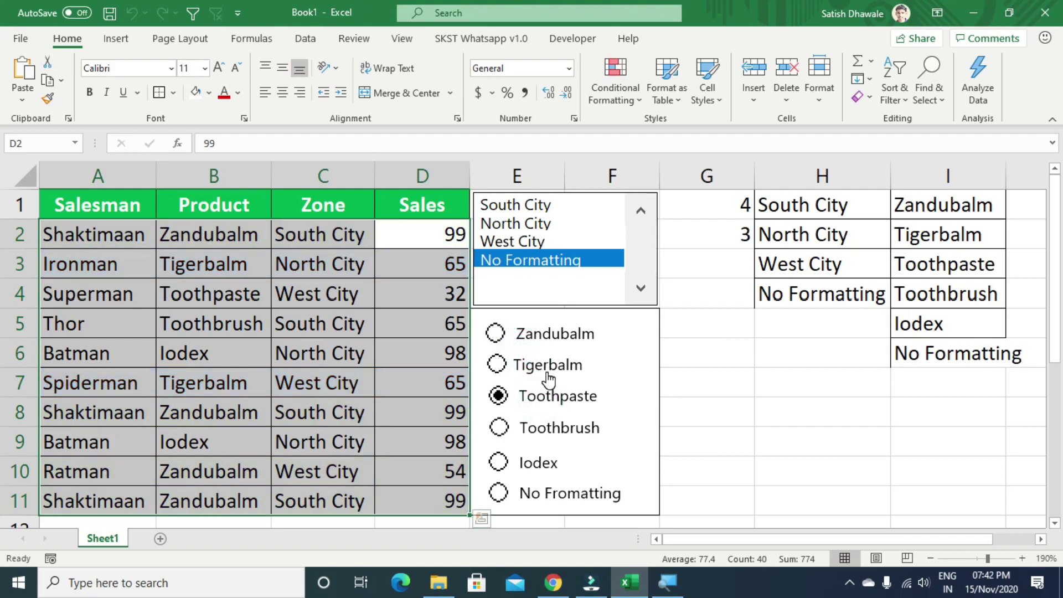
# Step: Hide helper columns G through I
pyautogui.moveTo(913, 174); pyautogui.dragTo(720, 166)
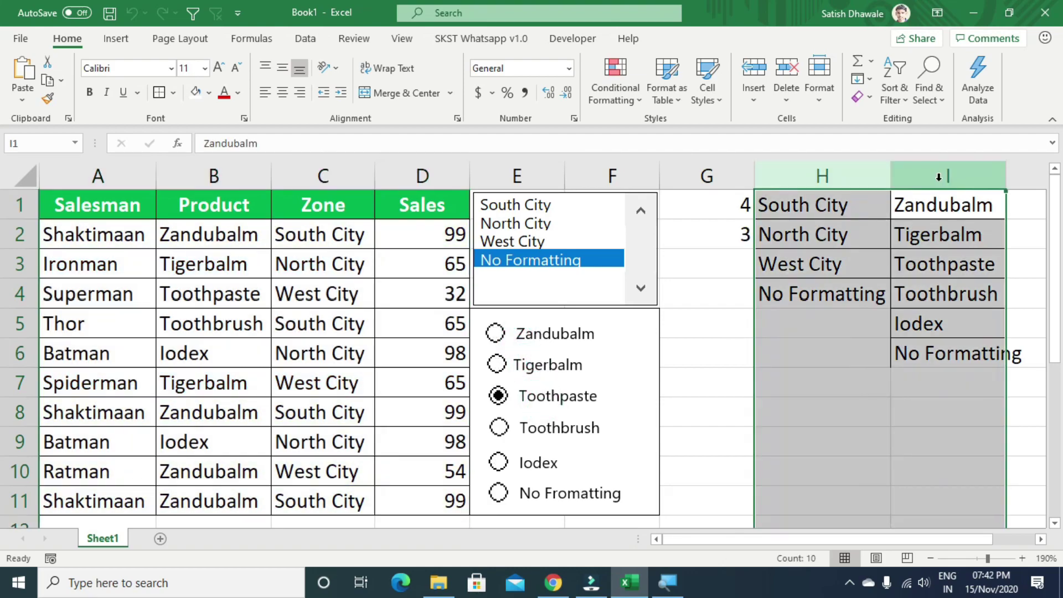
pyautogui.rightClick(718, 176)
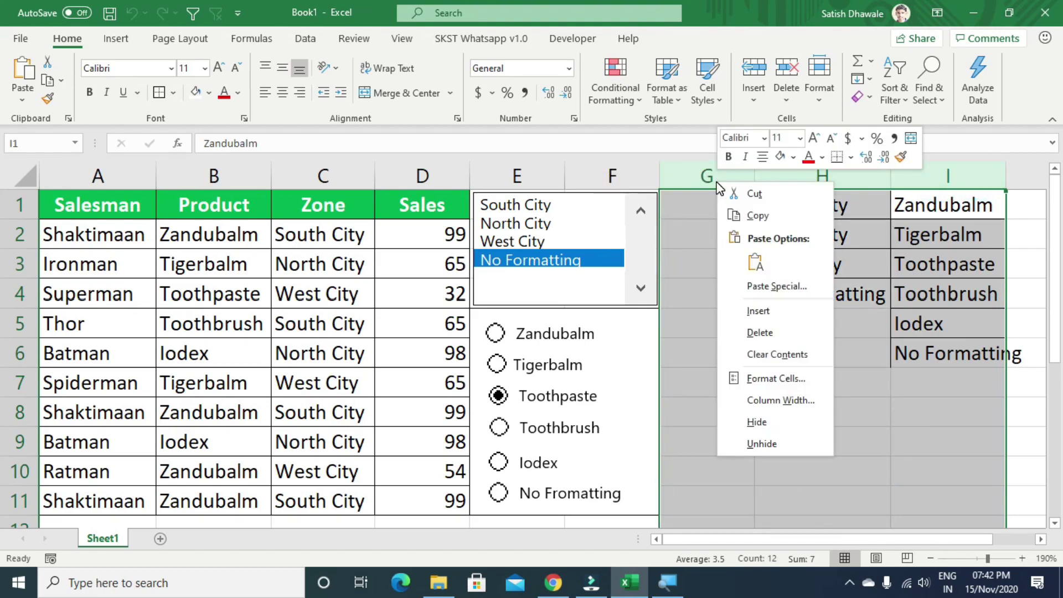
pyautogui.click(775, 418)
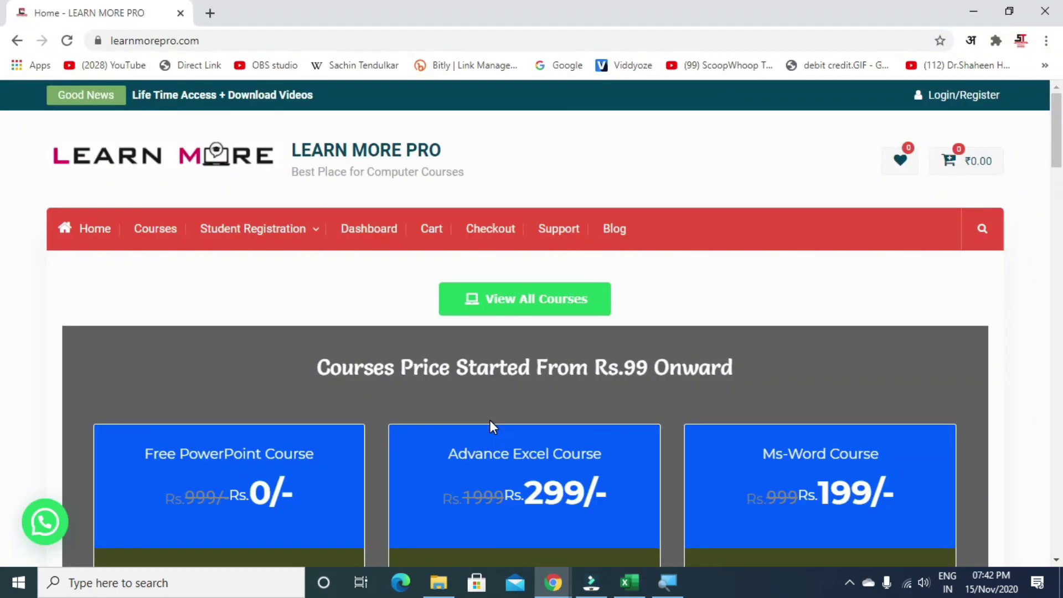
# Step: Go to the Courses page on the Learn More Pro website
pyautogui.scroll(-1, 302, 290)
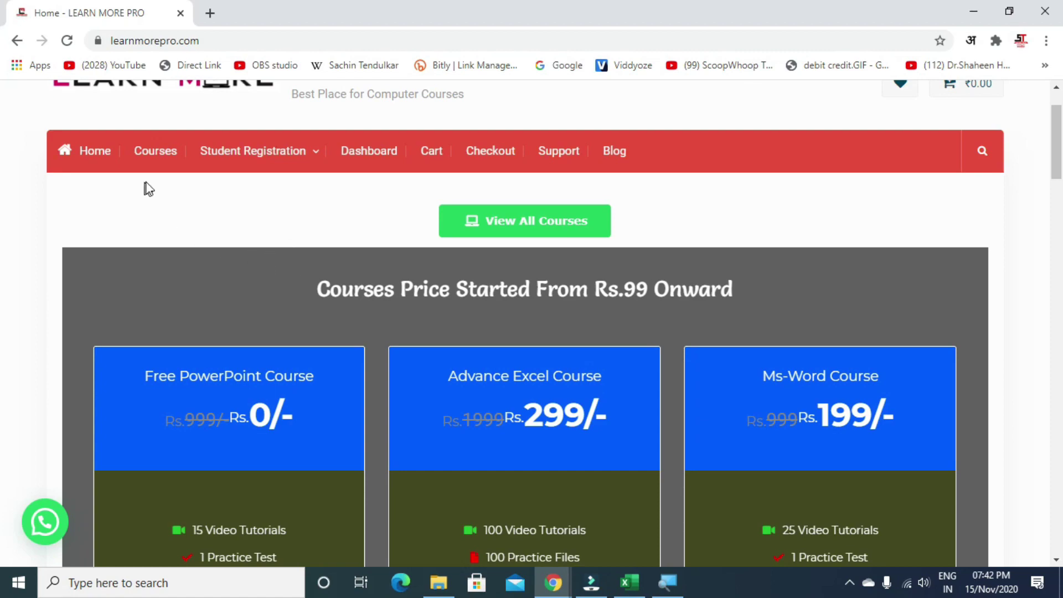
pyautogui.scroll(1, 166, 176)
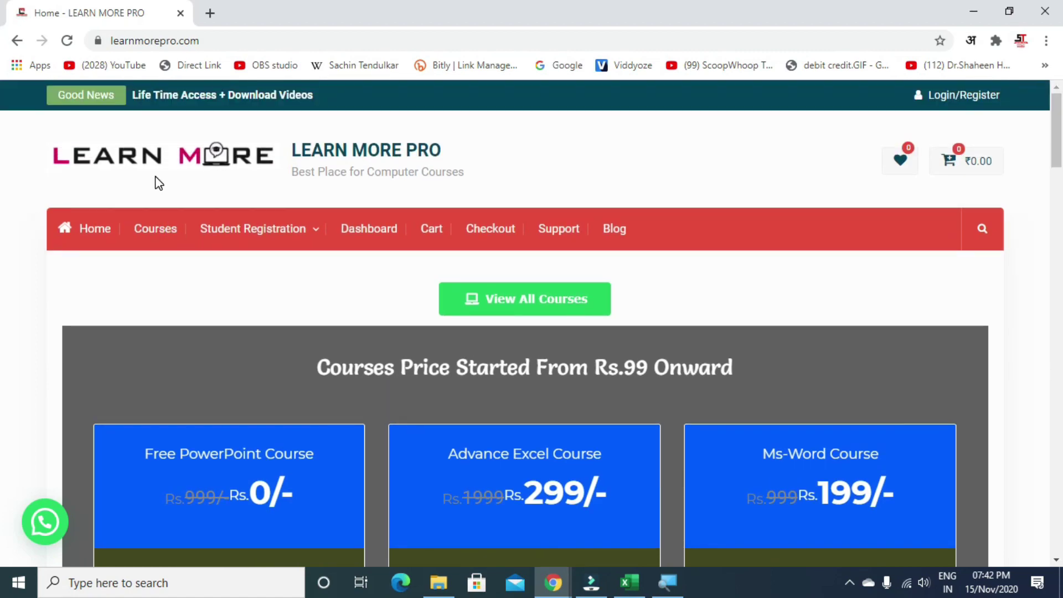
pyautogui.click(149, 240)
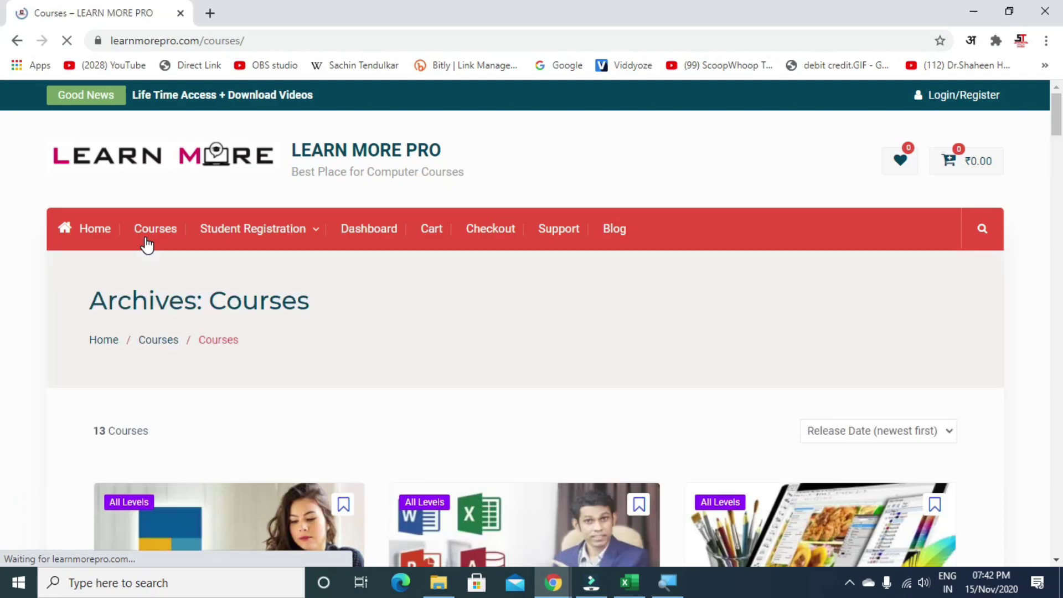
# Step: Open the Excel Basic to Advance Full Course in Hindi page from the course list
pyautogui.scroll(-6, 166, 265)
pyautogui.scroll(-2, 171, 277)
pyautogui.scroll(-1, 171, 277)
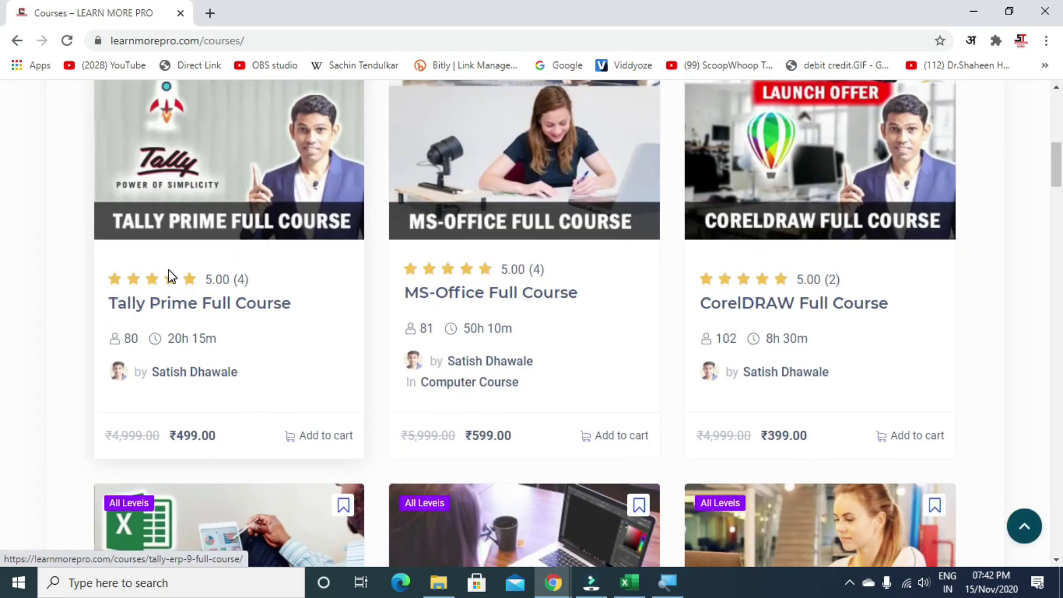
pyautogui.scroll(-1, 171, 277)
pyautogui.scroll(-3, 170, 276)
pyautogui.scroll(-4, 171, 277)
pyautogui.scroll(-5, 170, 277)
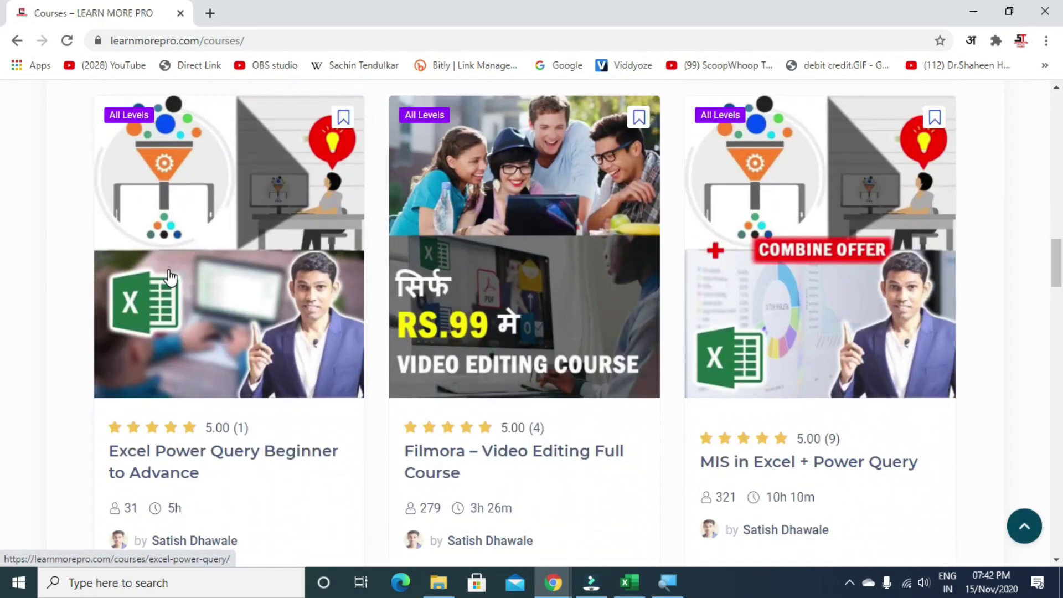
pyautogui.scroll(-3, 171, 277)
pyautogui.scroll(-8, 170, 277)
pyautogui.scroll(-3, 171, 279)
pyautogui.scroll(-4, 170, 275)
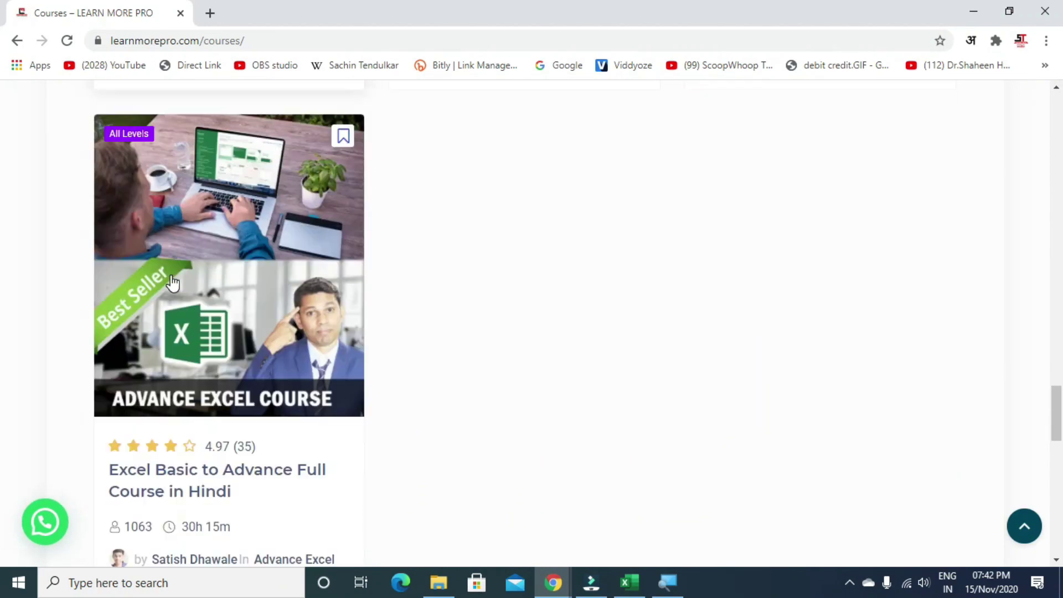
pyautogui.scroll(-1, 171, 326)
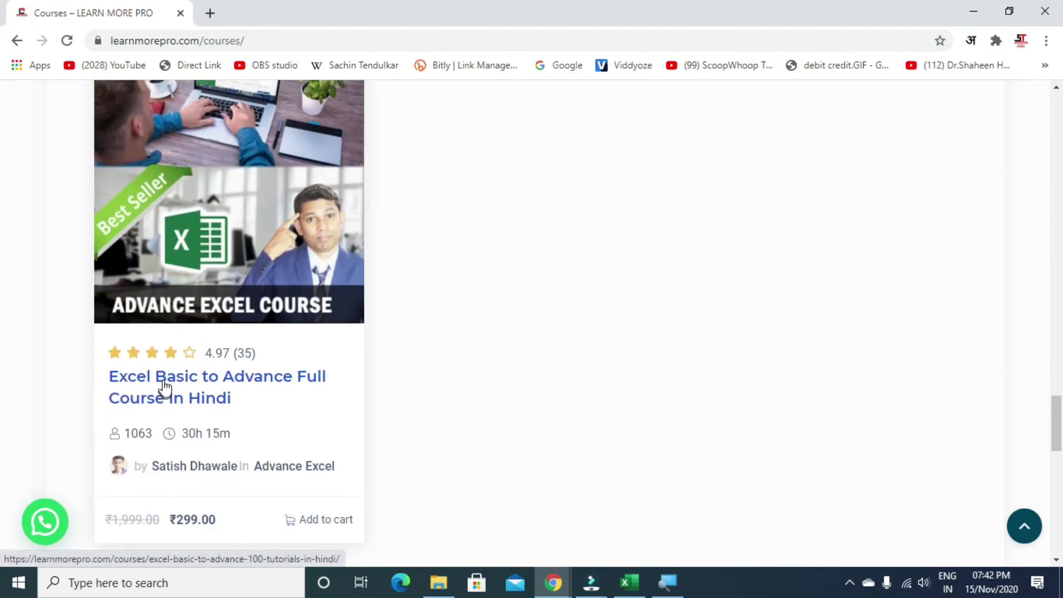
pyautogui.click(199, 386)
# Step: Highlight the course features: 3 Test on Excel, Course Completion Certificate, Download All Course Videos
pyautogui.scroll(-10, 199, 388)
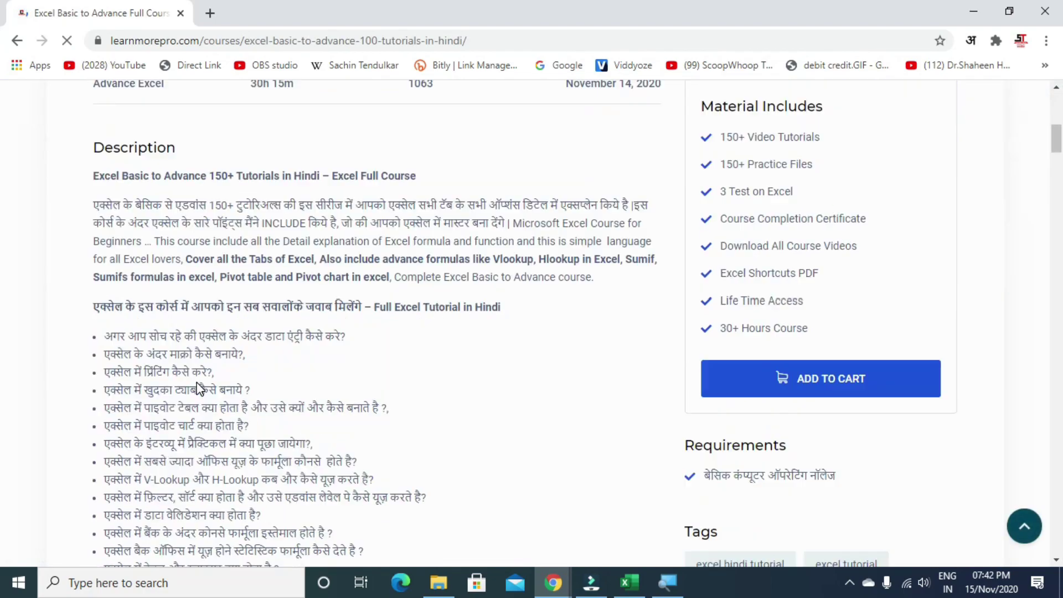
pyautogui.scroll(-2, 199, 387)
pyautogui.scroll(-3, 199, 387)
pyautogui.scroll(7, 702, 325)
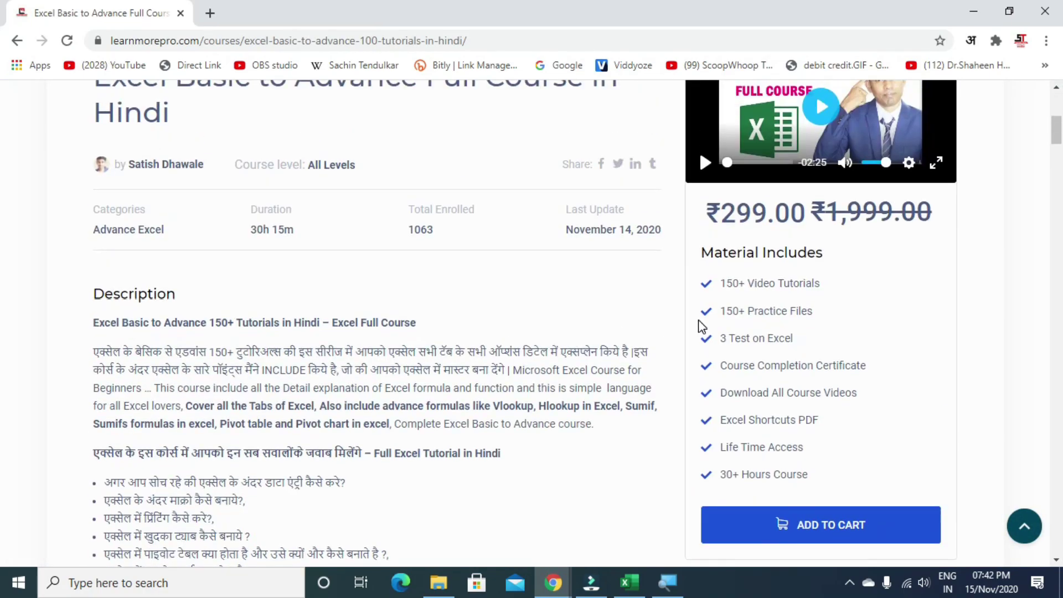
pyautogui.moveTo(727, 338); pyautogui.dragTo(793, 337)
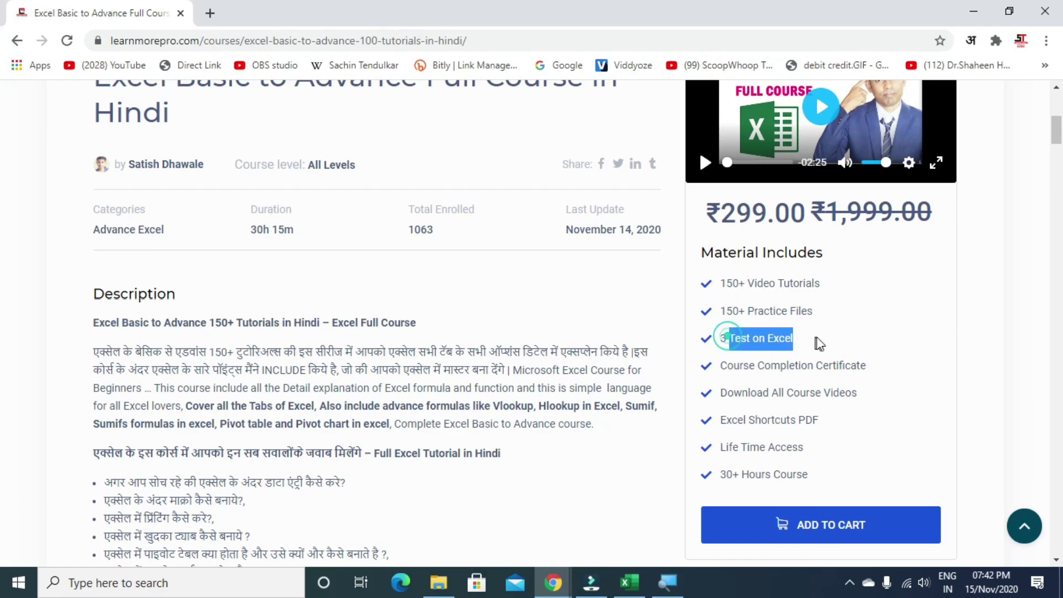
pyautogui.moveTo(727, 365); pyautogui.dragTo(866, 366)
pyautogui.moveTo(747, 393); pyautogui.dragTo(856, 393)
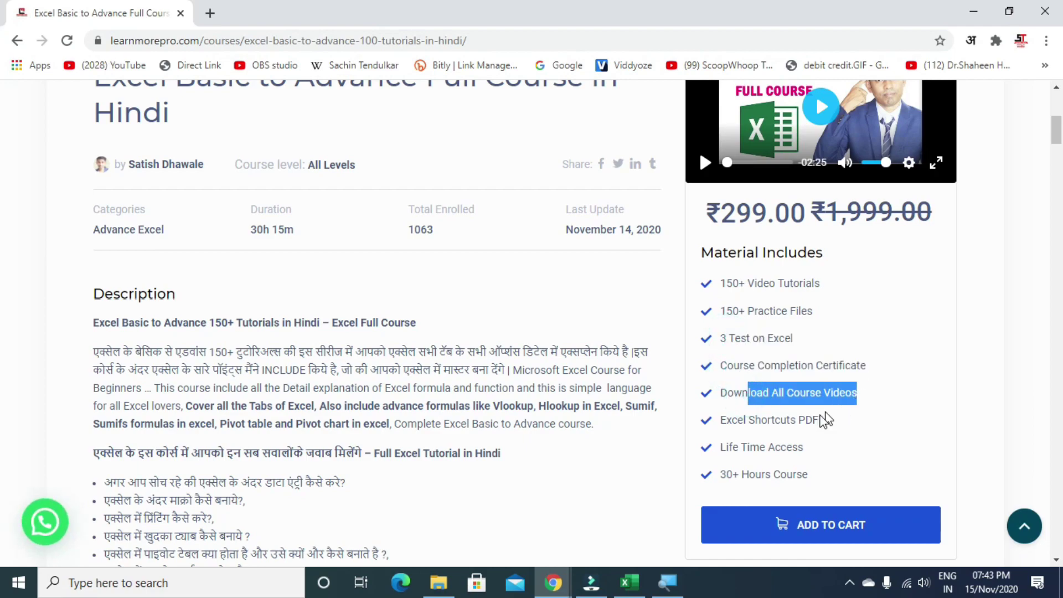
pyautogui.moveTo(740, 423); pyautogui.dragTo(819, 422)
# Step: Expand the Excel for Intermediate 21 To 60 Tutorials lesson list
pyautogui.scroll(-3, 789, 446)
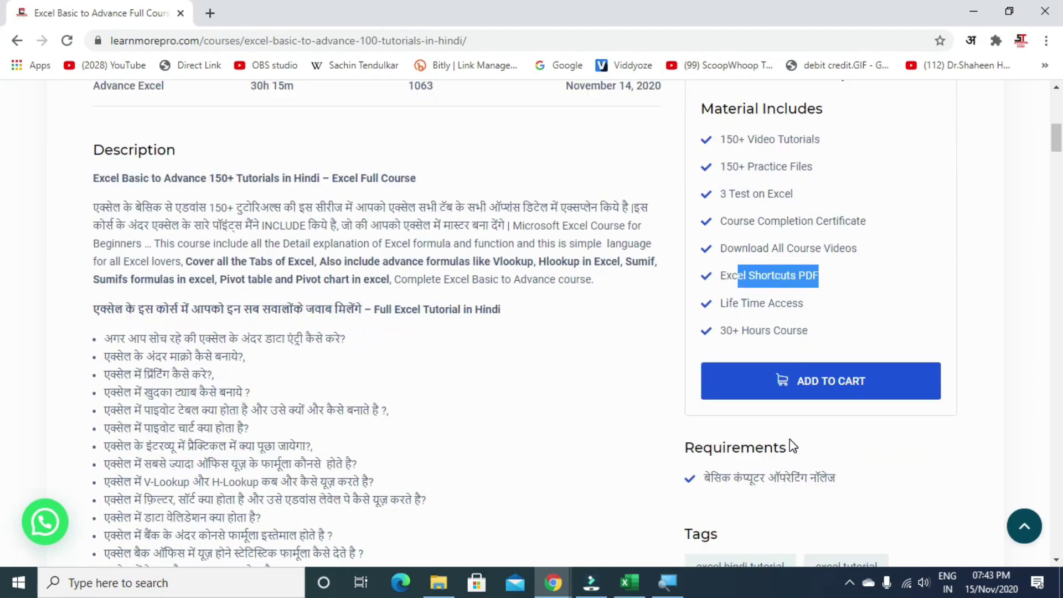
pyautogui.scroll(-5, 789, 440)
pyautogui.scroll(-7, 790, 444)
pyautogui.scroll(-10, 787, 441)
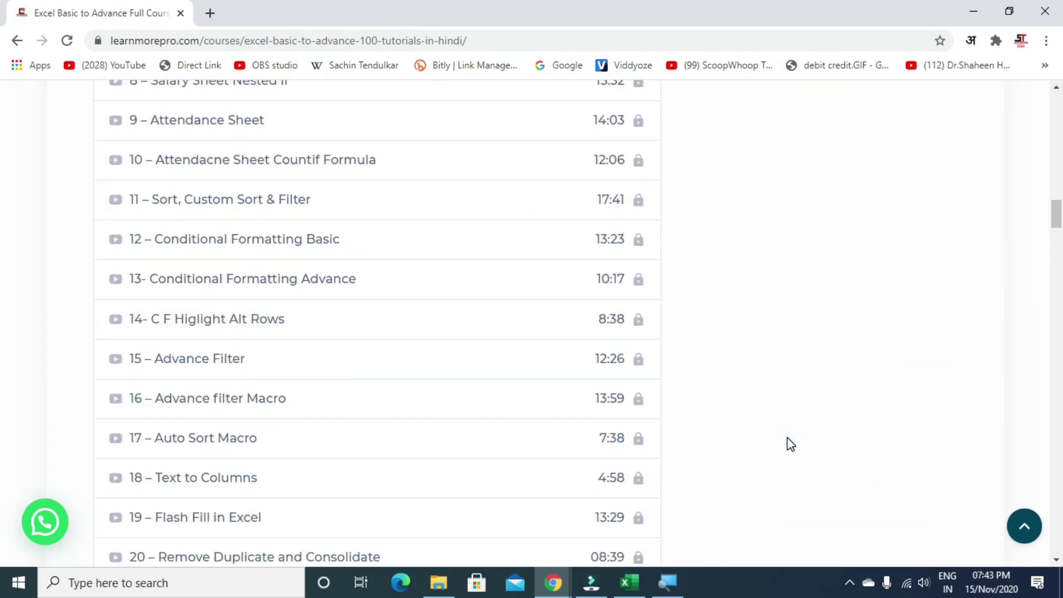
pyautogui.scroll(-7, 787, 441)
pyautogui.click(119, 269)
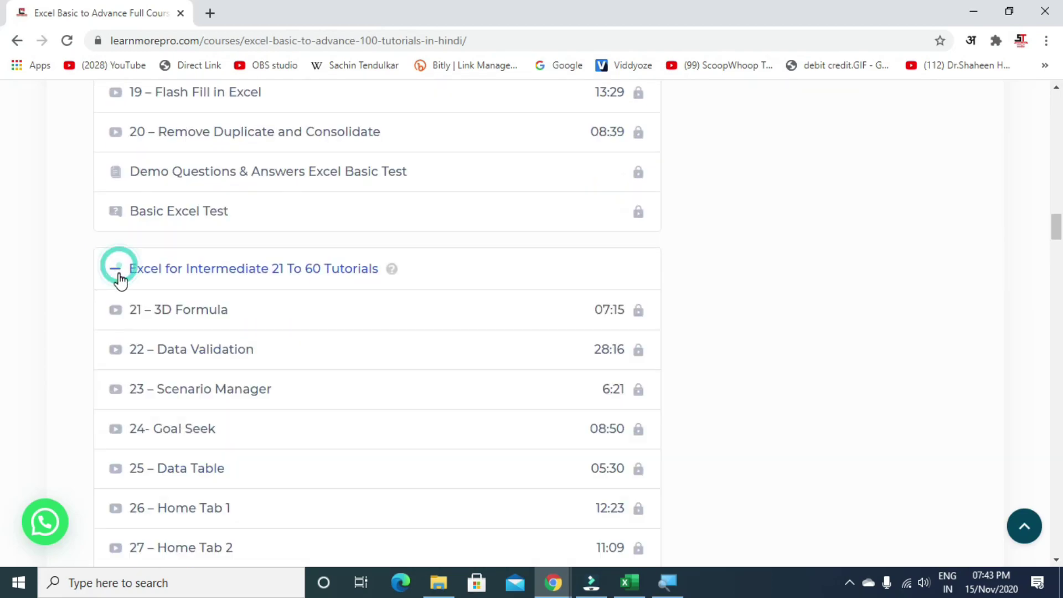
# Step: Expand the Advance Excel 61 To 150 Tutorials lesson list and review its lessons
pyautogui.scroll(-8, 142, 309)
pyautogui.scroll(-7, 158, 336)
pyautogui.scroll(-10, 158, 336)
pyautogui.scroll(-5, 158, 343)
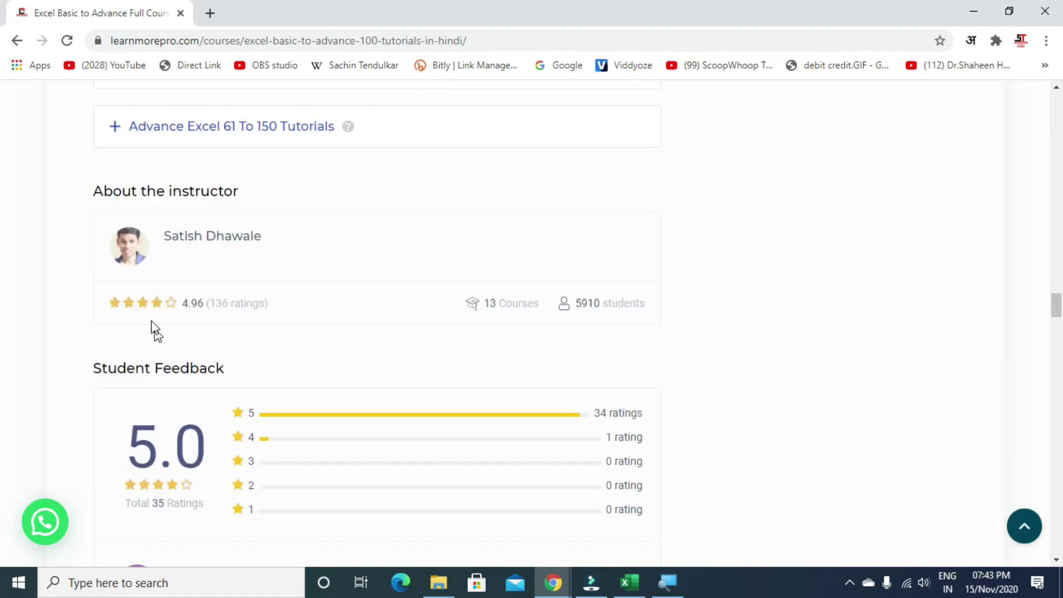
pyautogui.click(120, 127)
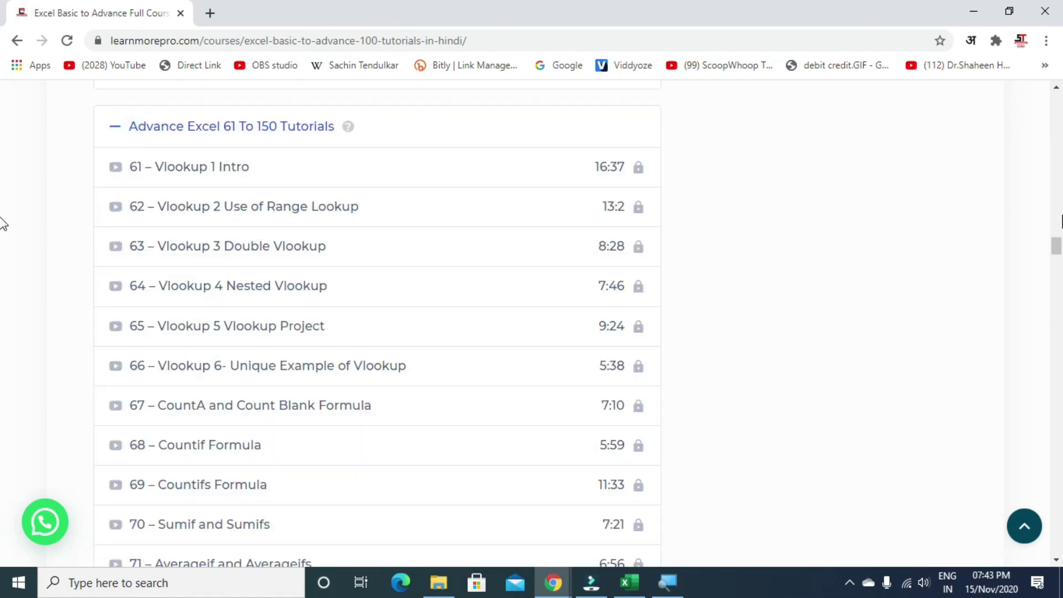
pyautogui.moveTo(1055, 246); pyautogui.dragTo(2, 368)
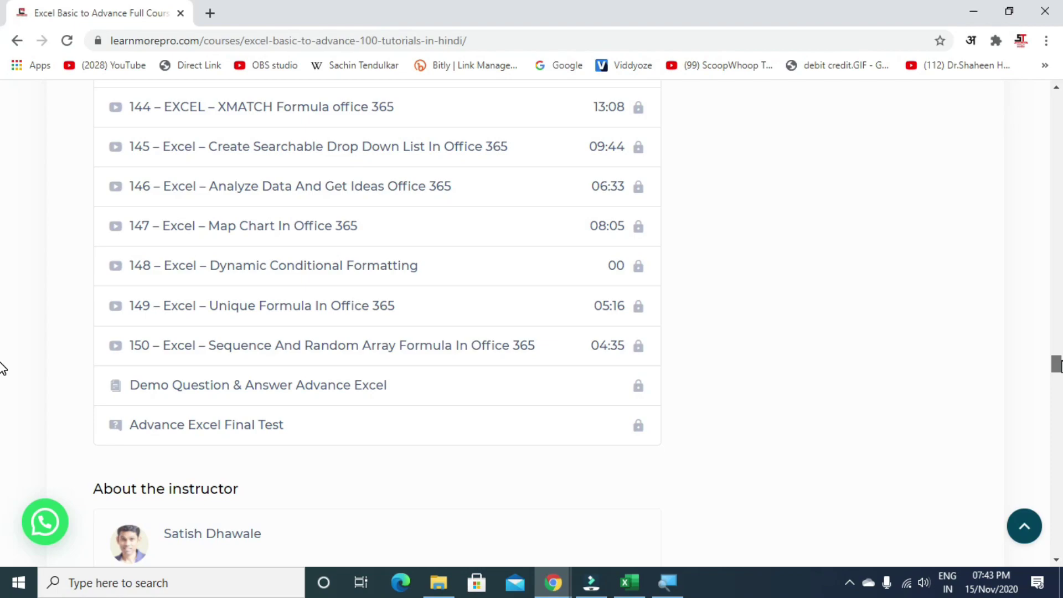
pyautogui.moveTo(2, 368); pyautogui.dragTo(1027, 107)
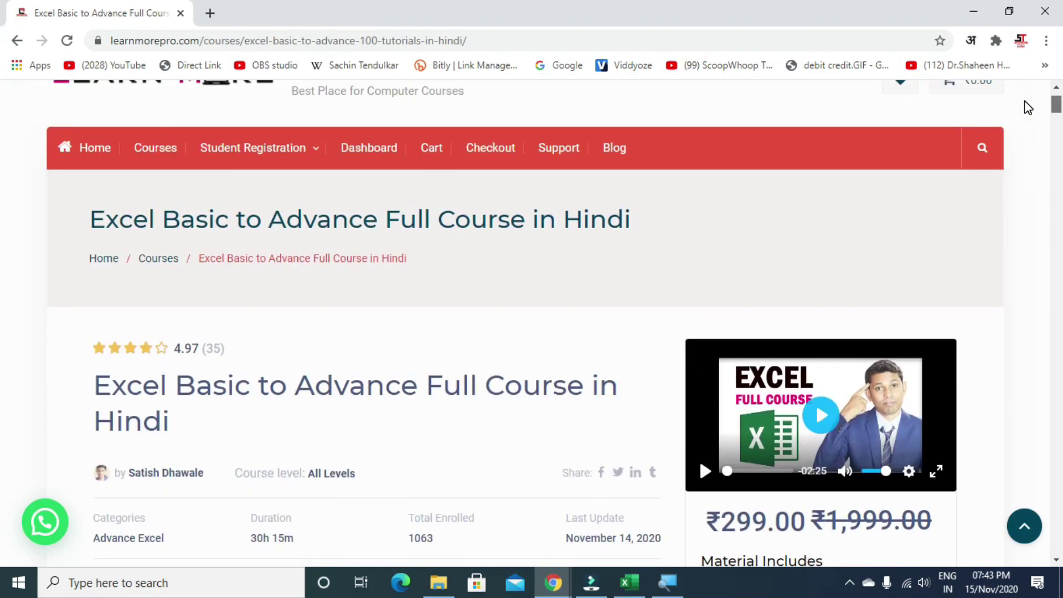
pyautogui.scroll(-2, 1027, 107)
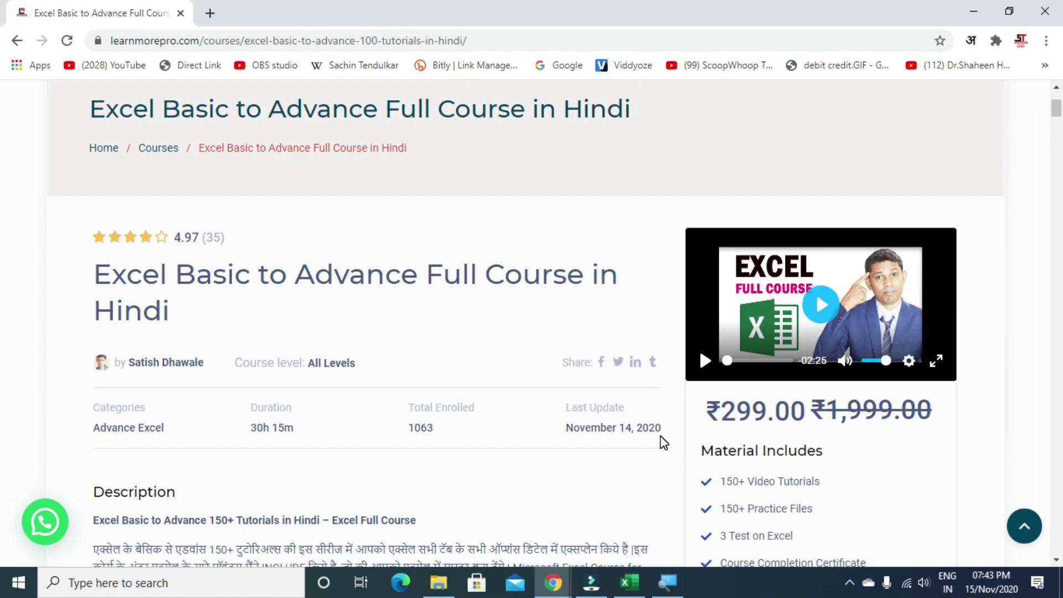
pyautogui.scroll(2, 662, 442)
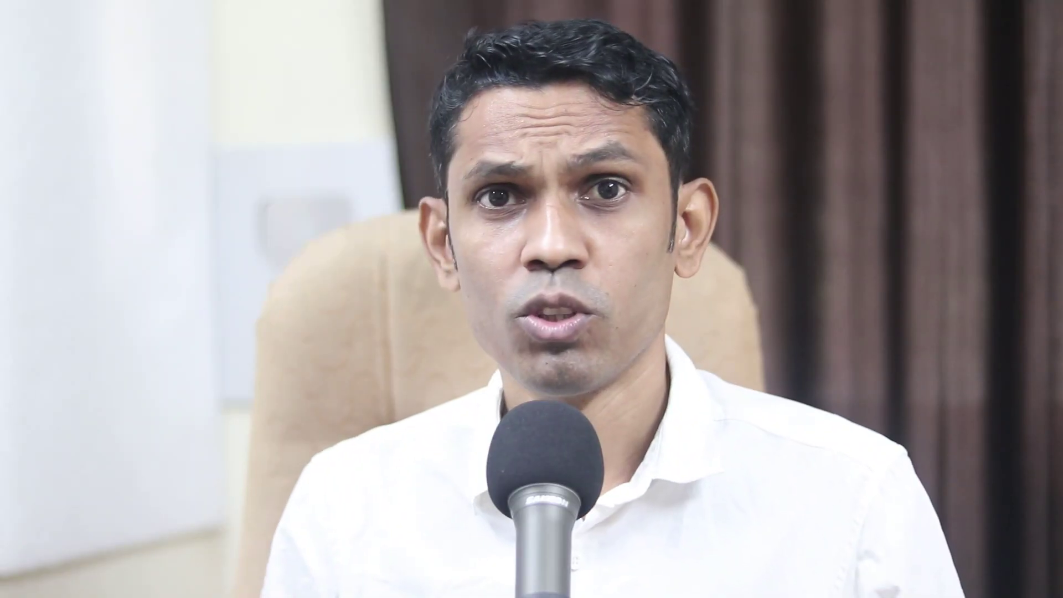